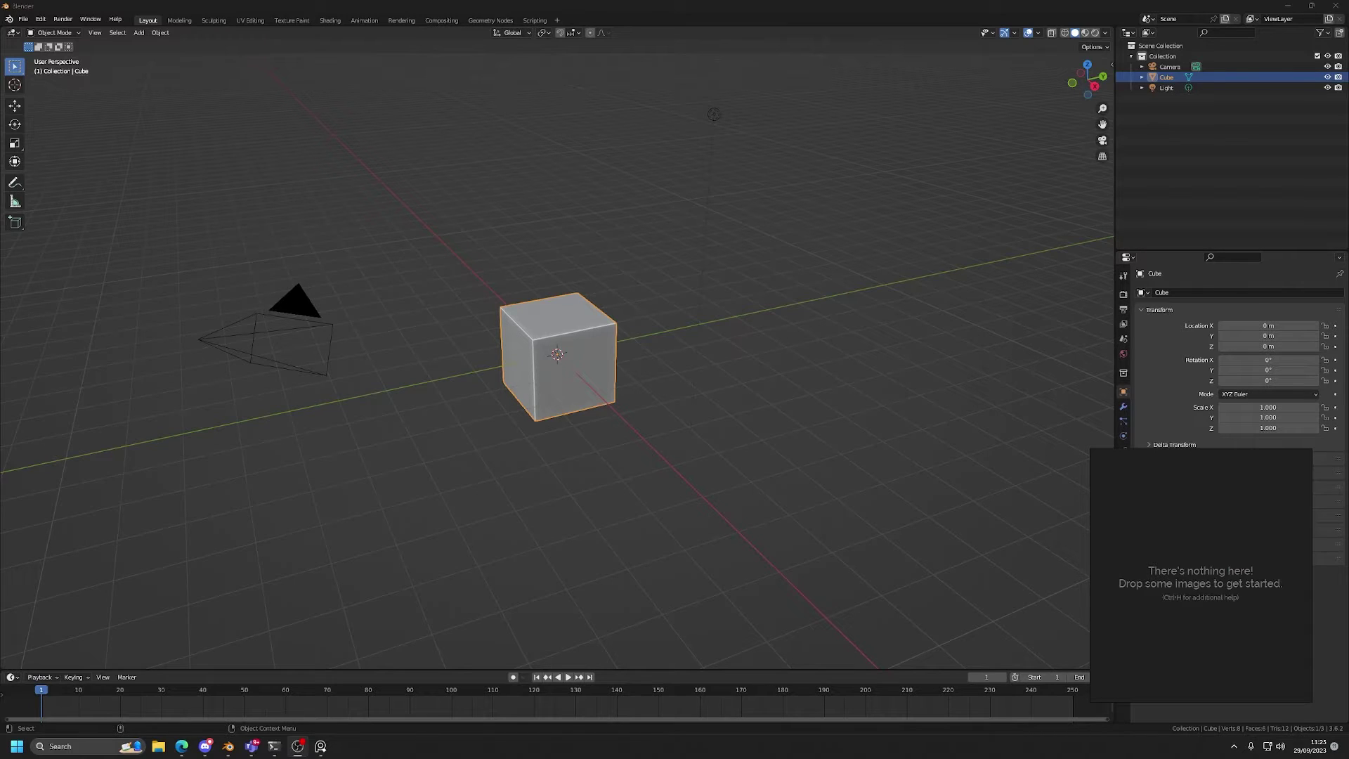
# Switch to the browser's Pinterest coin results and add the Glossy Golden Coin image to the empty PureRef board
pyautogui.click(181, 747)
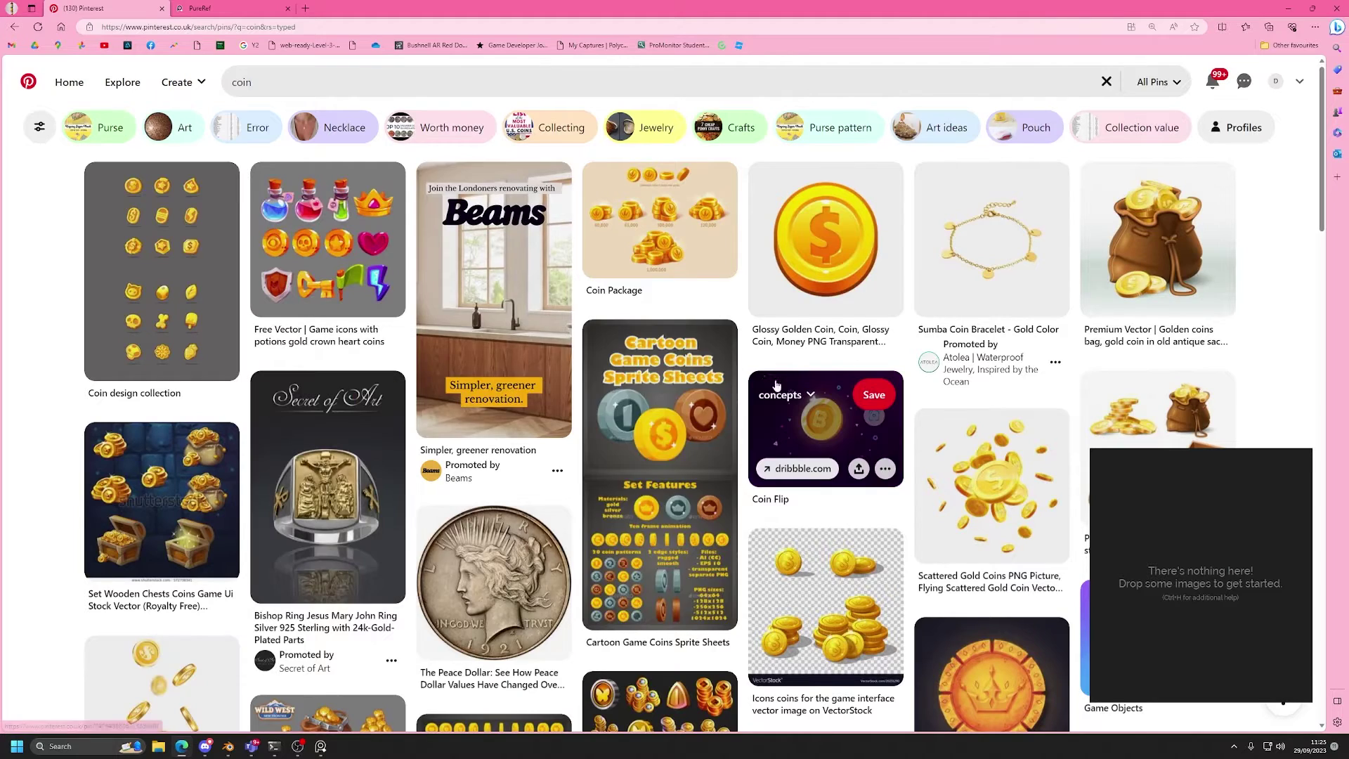
pyautogui.scroll(-8, 821, 423)
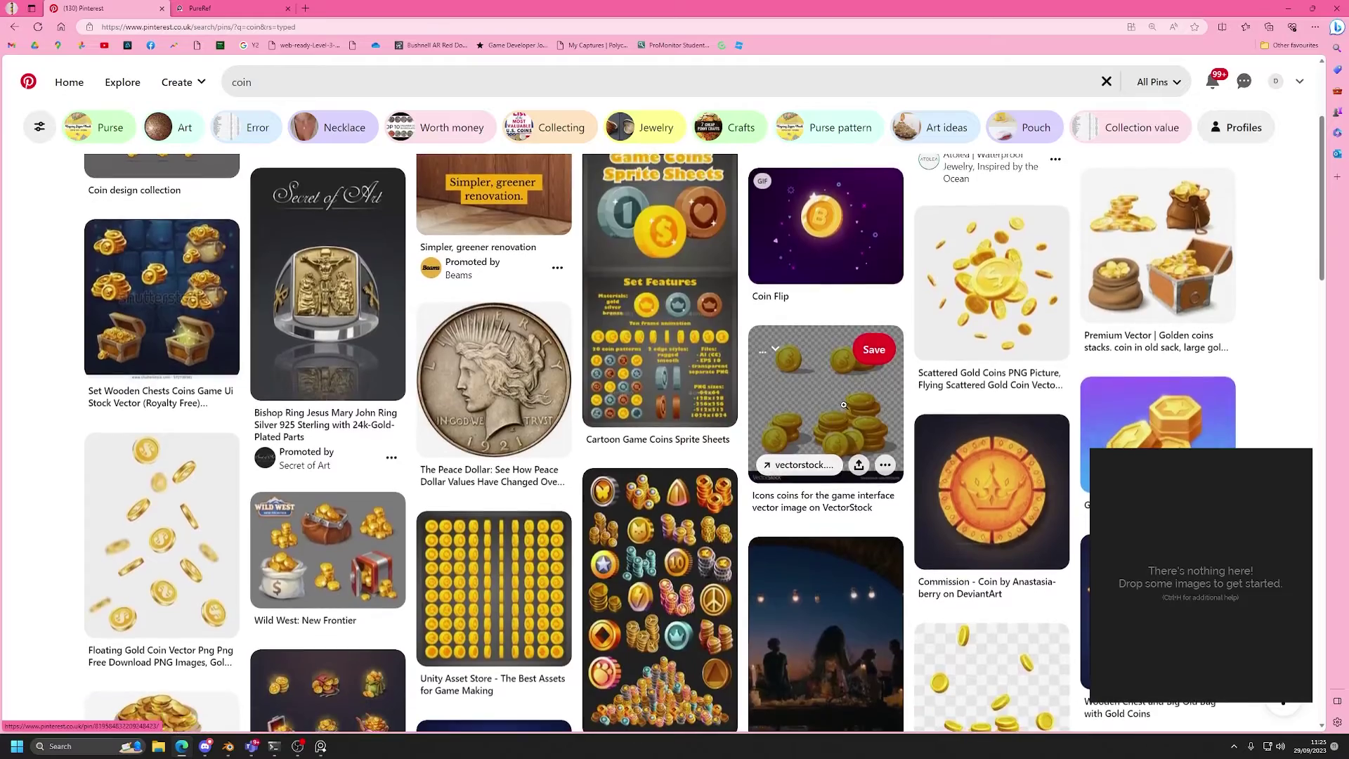
pyautogui.scroll(4, 778, 475)
pyautogui.scroll(-4, 778, 475)
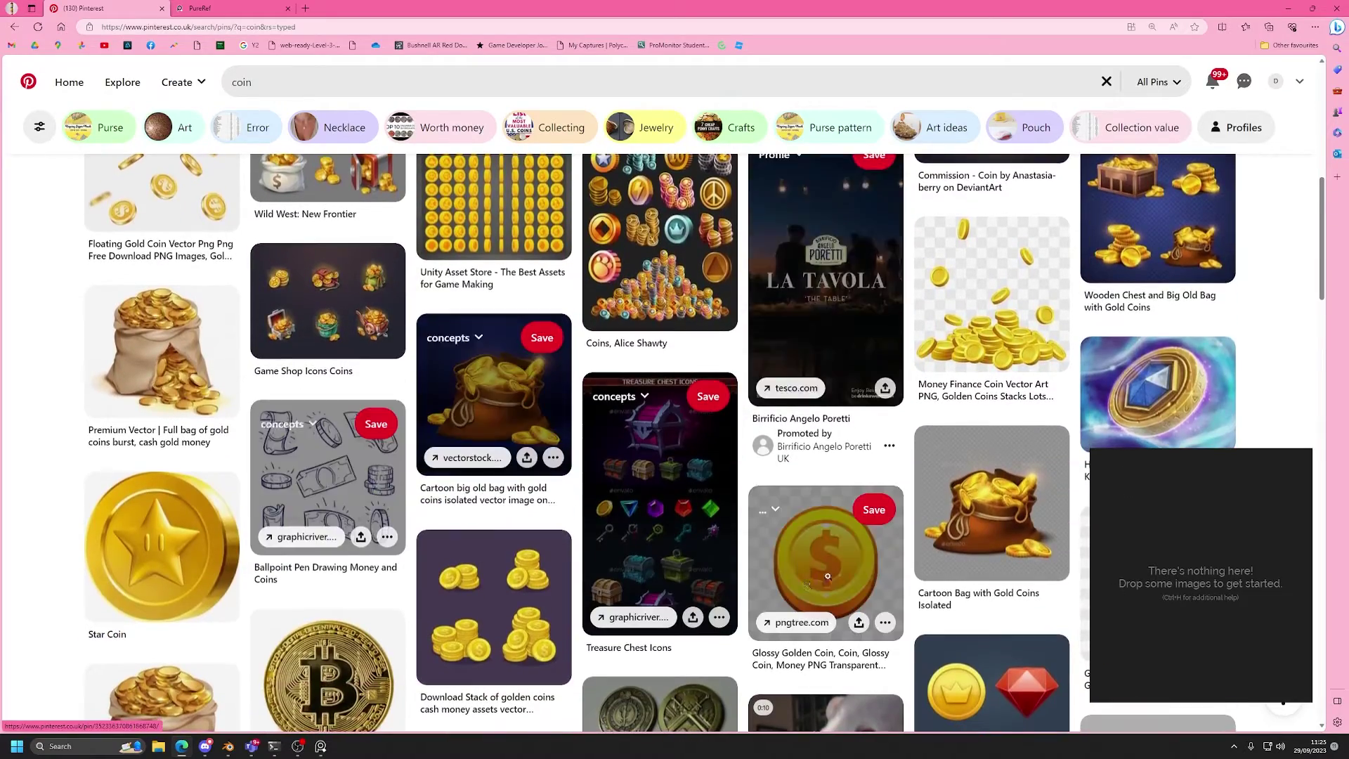
pyautogui.scroll(4, 173, 445)
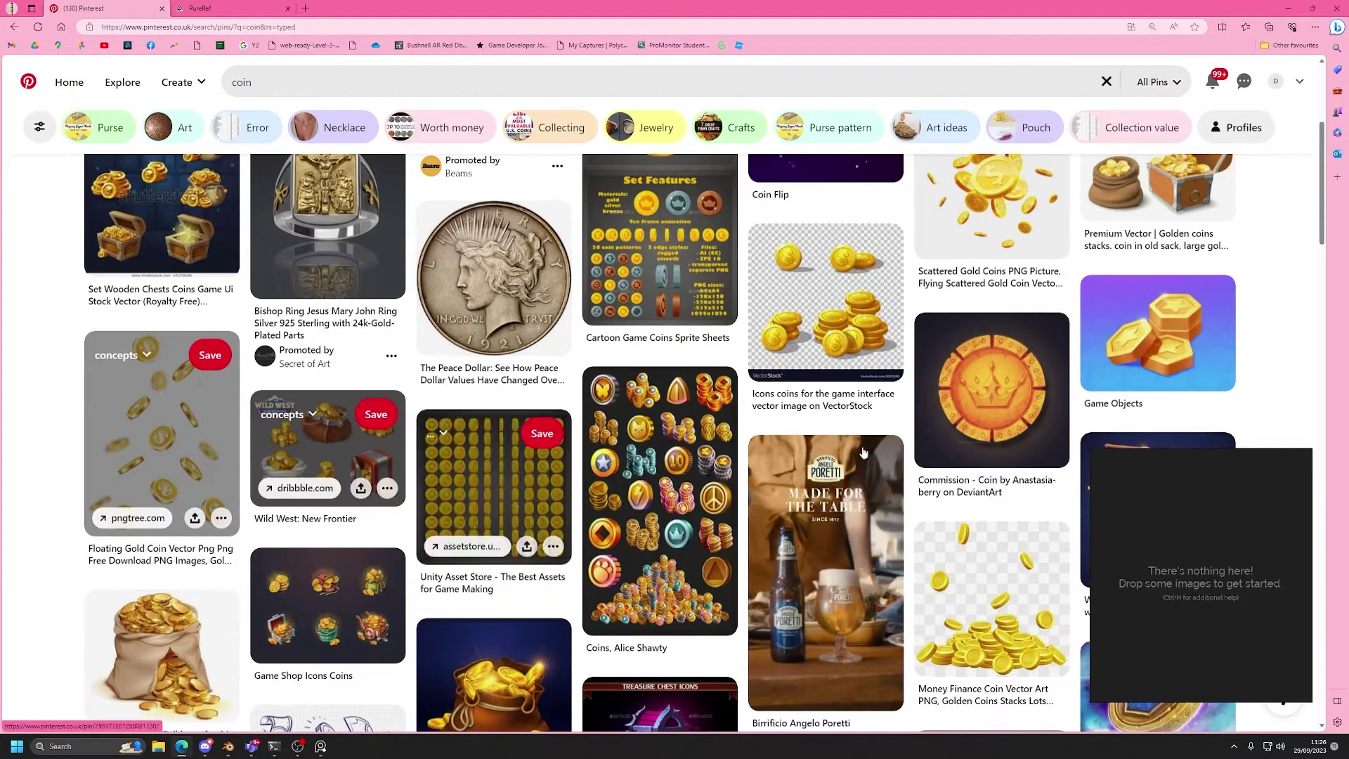
pyautogui.scroll(2, 997, 388)
pyautogui.scroll(3, 998, 389)
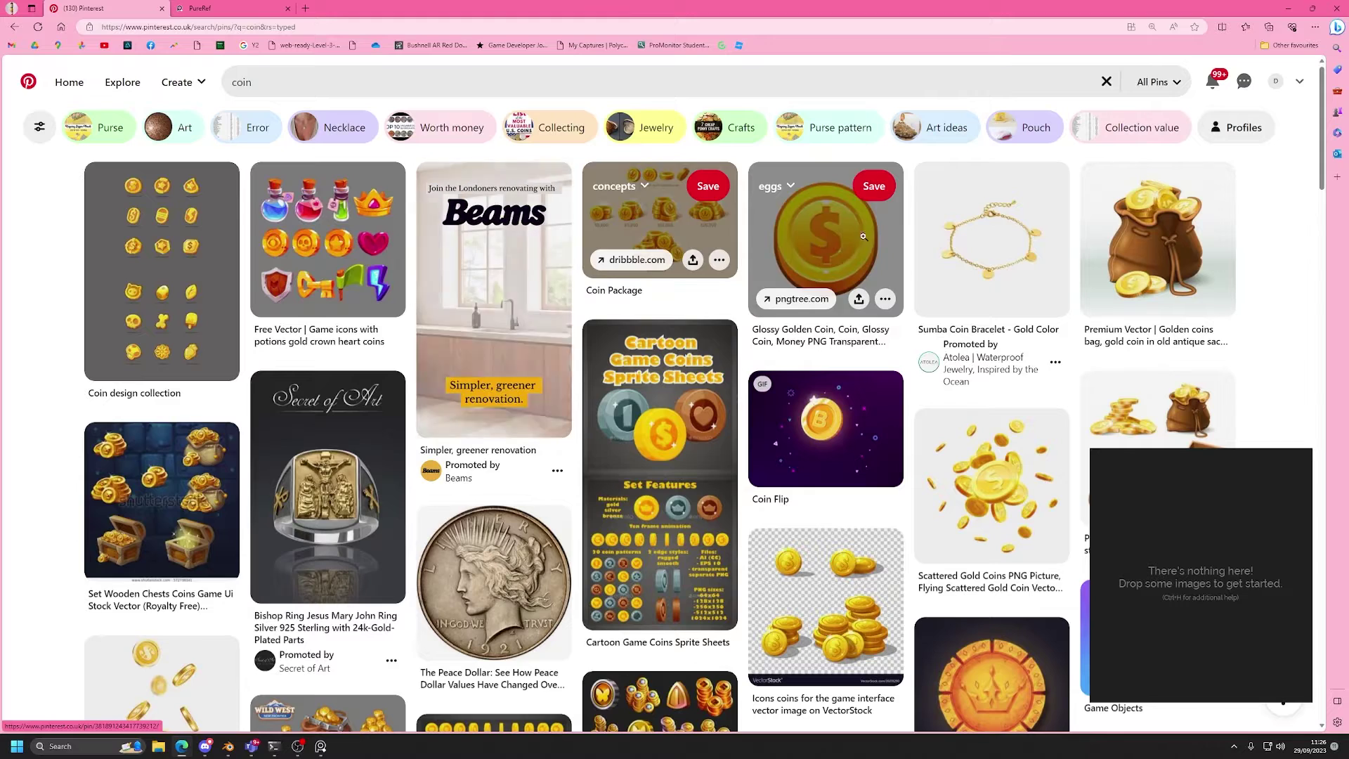
pyautogui.click(786, 251)
pyautogui.moveTo(492, 295); pyautogui.dragTo(1082, 430)
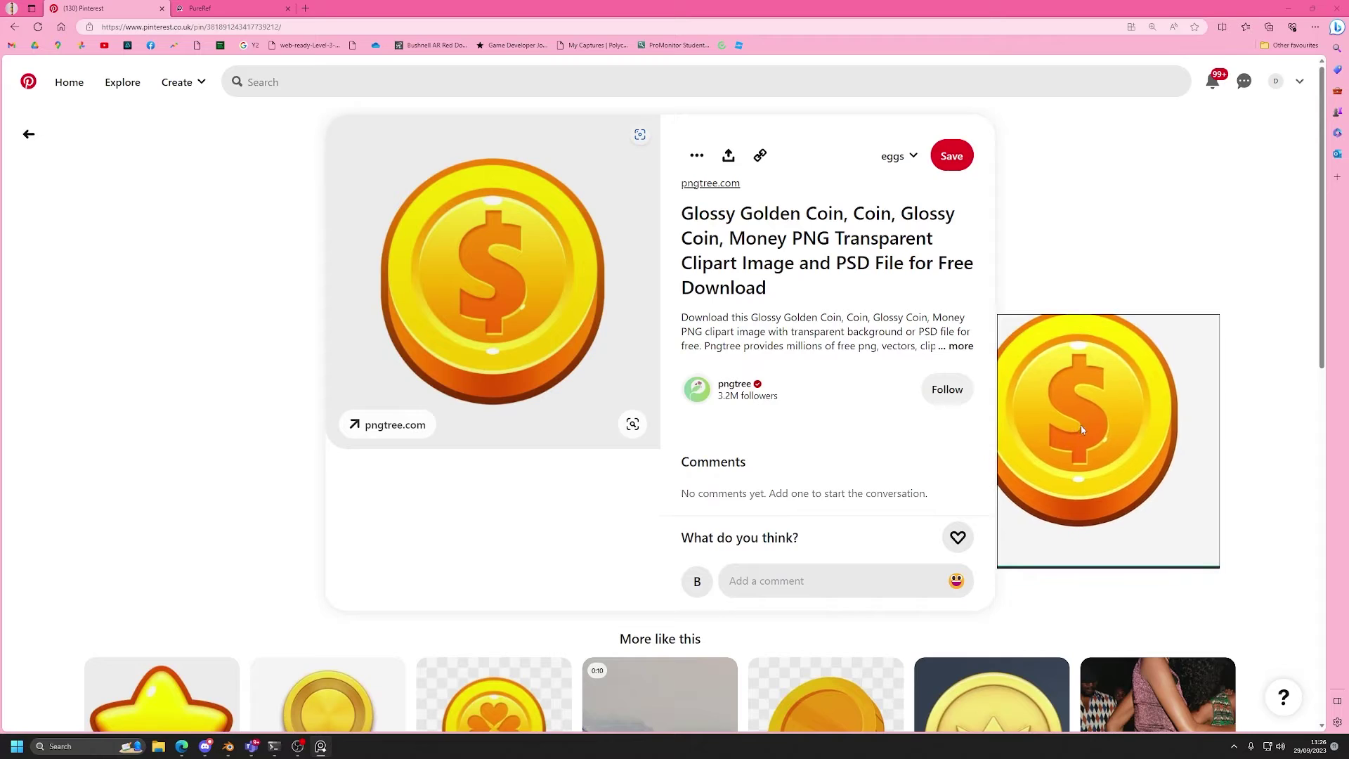
# Resize and reposition the floating PureRef board window over the browser page
pyautogui.click(997, 314)
pyautogui.moveTo(997, 315); pyautogui.dragTo(760, 126)
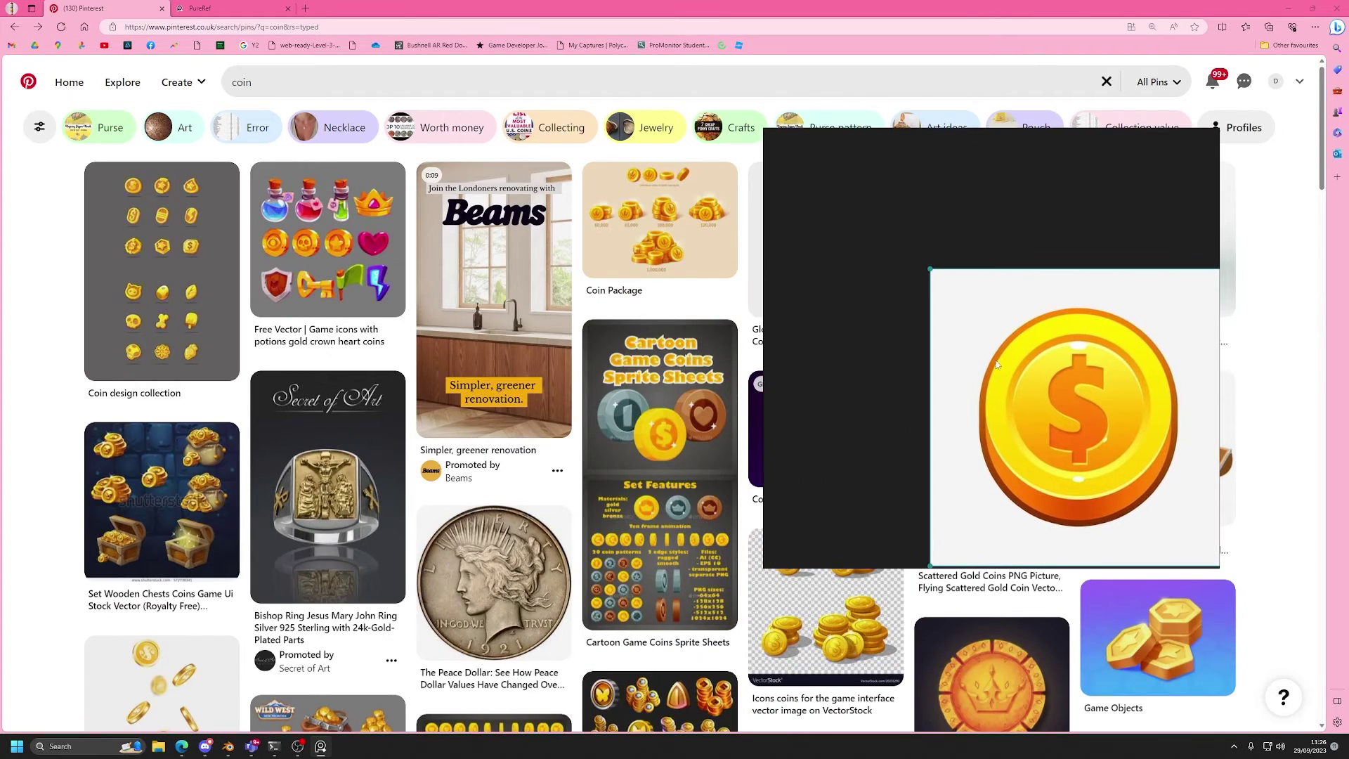
pyautogui.moveTo(979, 341); pyautogui.dragTo(1013, 385, button='right')
pyautogui.scroll(-6, 1013, 386)
pyautogui.moveTo(1018, 410); pyautogui.dragTo(884, 315, button='middle')
pyautogui.scroll(2, 900, 337)
pyautogui.moveTo(884, 318); pyautogui.dragTo(882, 316)
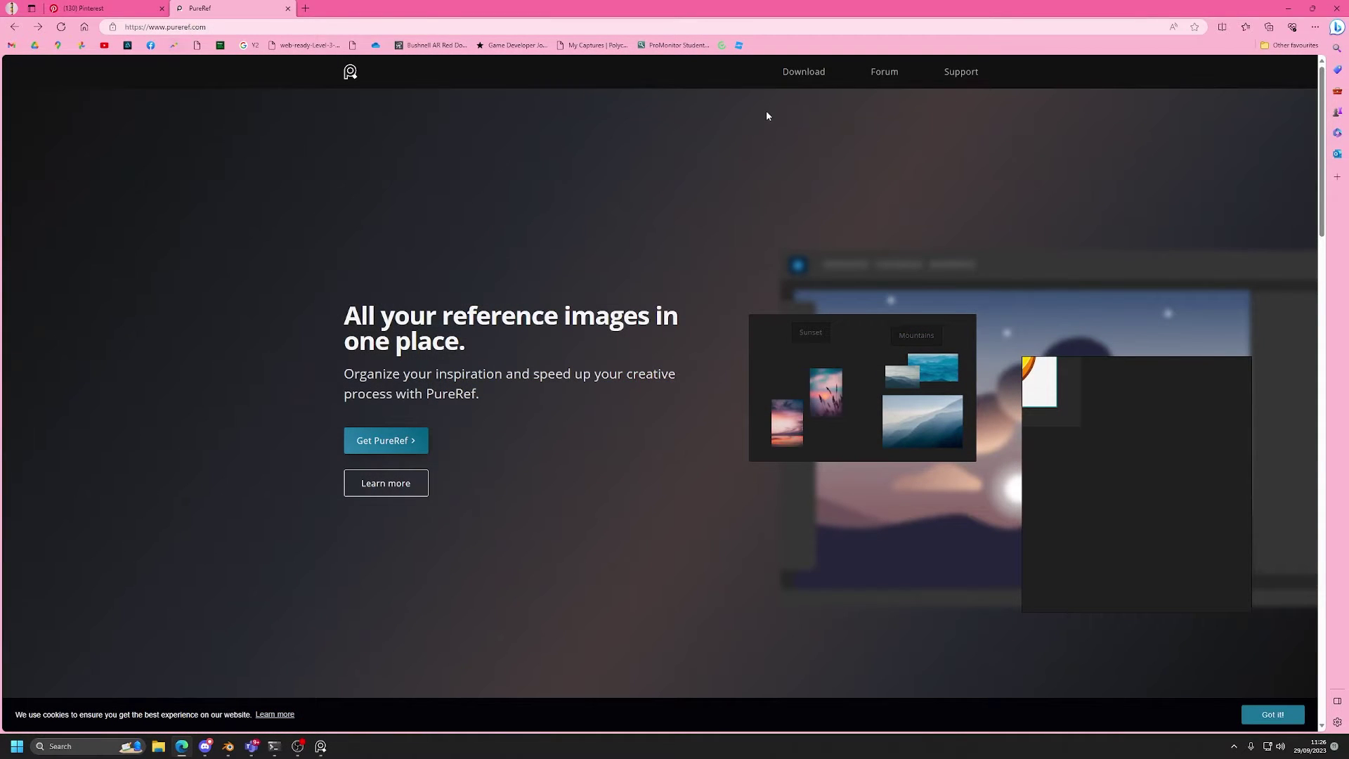
# On the PureRef website's download page, set a custom contribution of £0 and close the page without downloading
pyautogui.scroll(-3, 492, 351)
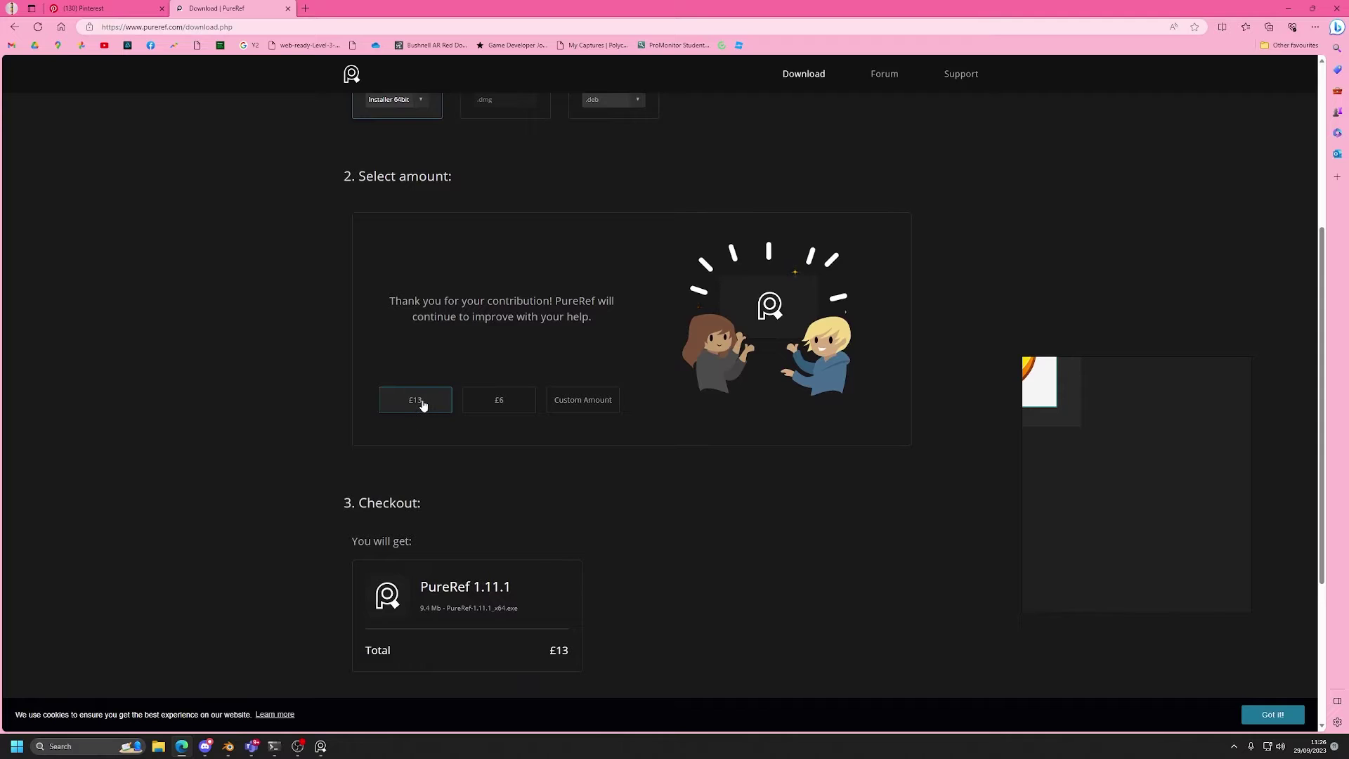
pyautogui.scroll(2, 422, 404)
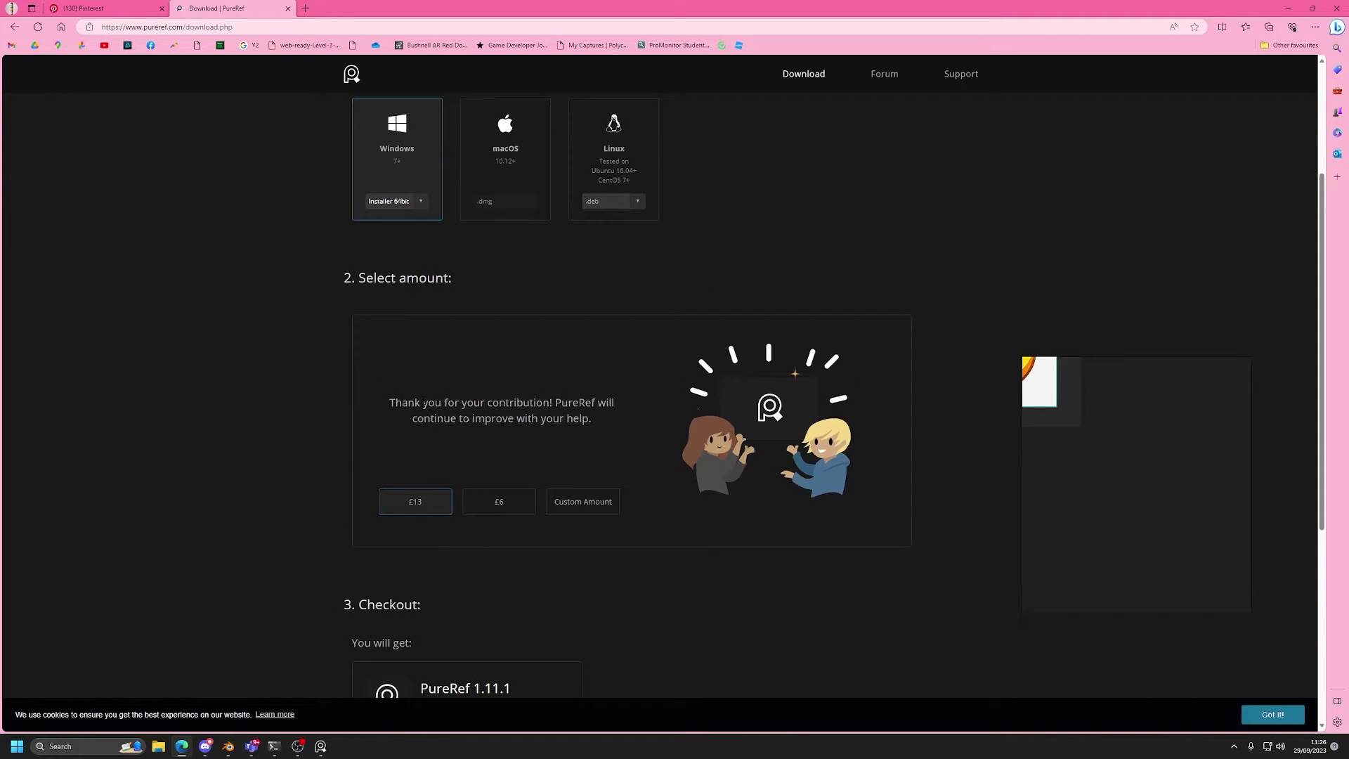
pyautogui.scroll(2, 534, 329)
pyautogui.scroll(-3, 545, 343)
pyautogui.scroll(3, 360, 276)
pyautogui.scroll(-3, 553, 391)
pyautogui.click(581, 400)
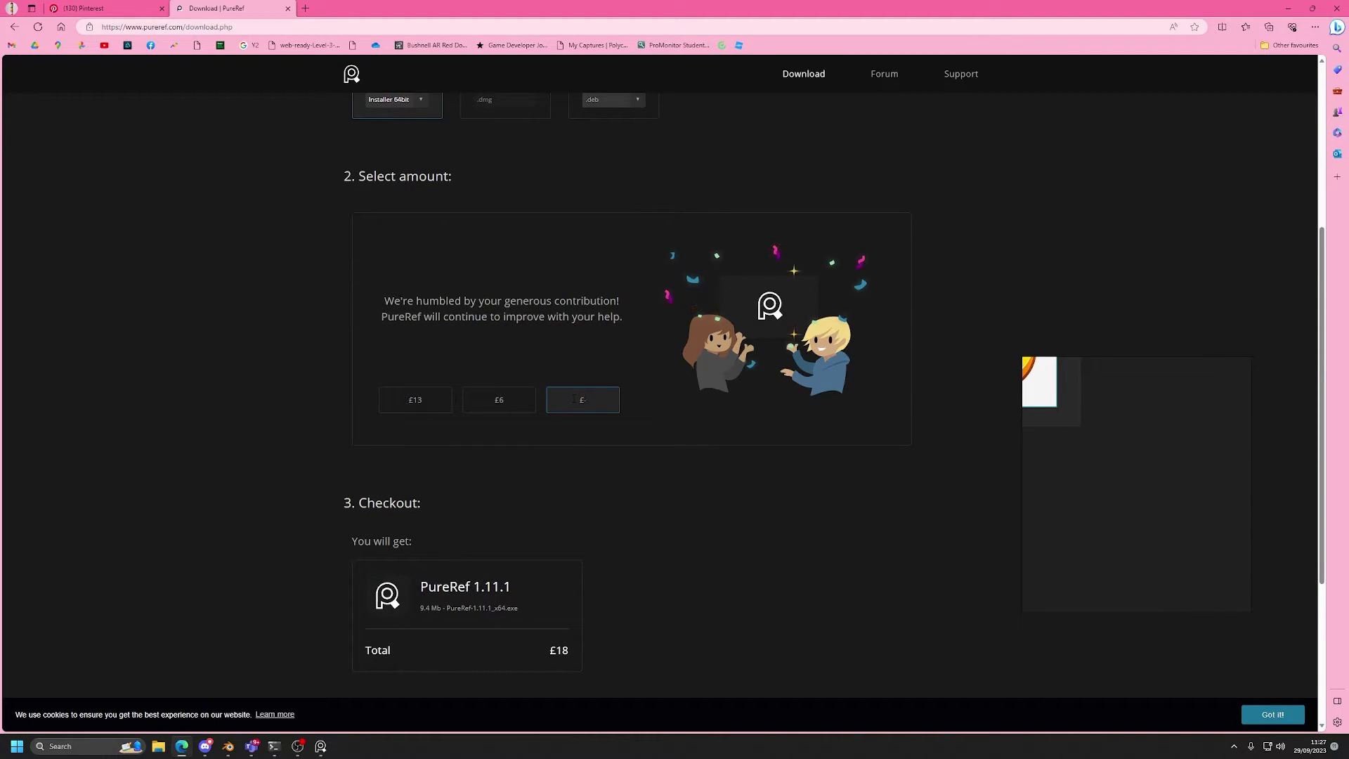
pyautogui.scroll(-3, 273, 411)
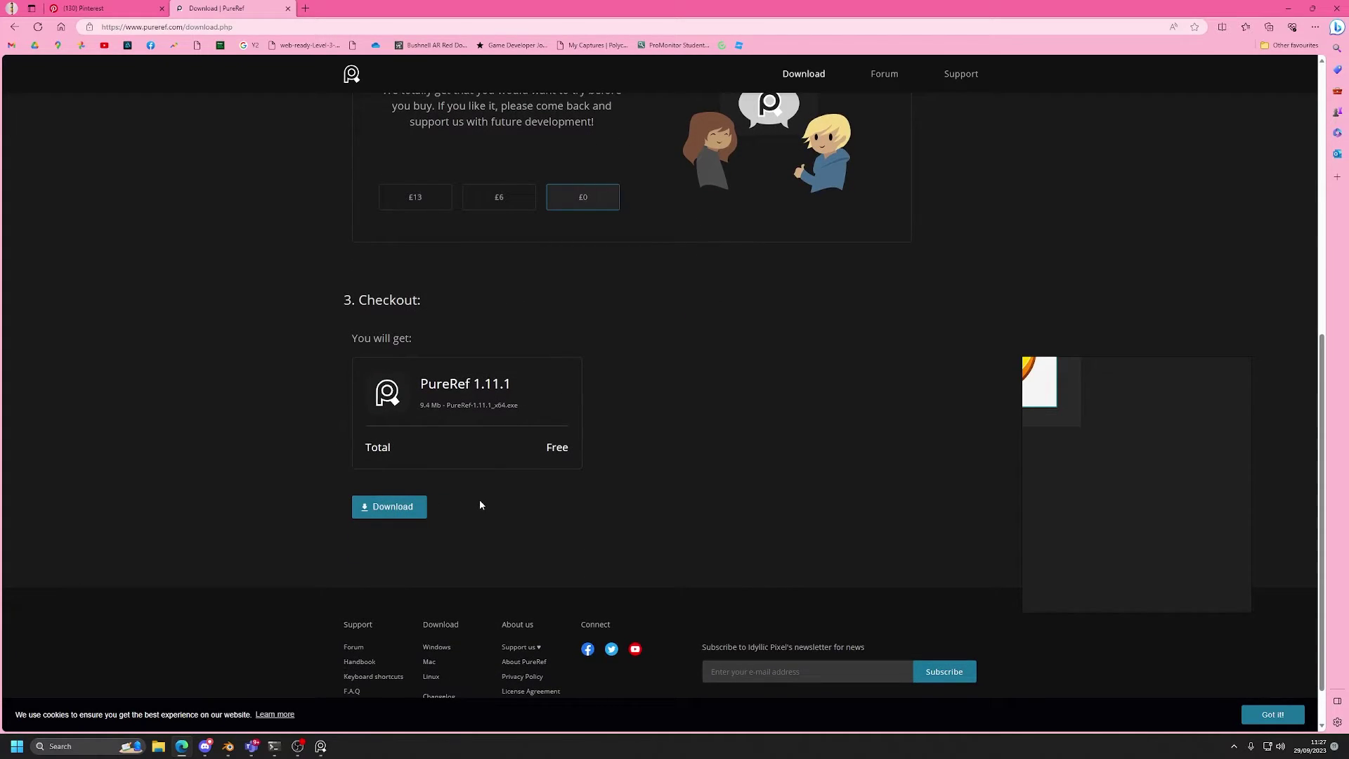
pyautogui.middleClick(259, 10)
# Add the image from the Coin design collection pin to the PureRef board beside the glossy dollar coin
pyautogui.scroll(-4, 1094, 432)
pyautogui.moveTo(1095, 431); pyautogui.dragTo(1153, 503, button='middle')
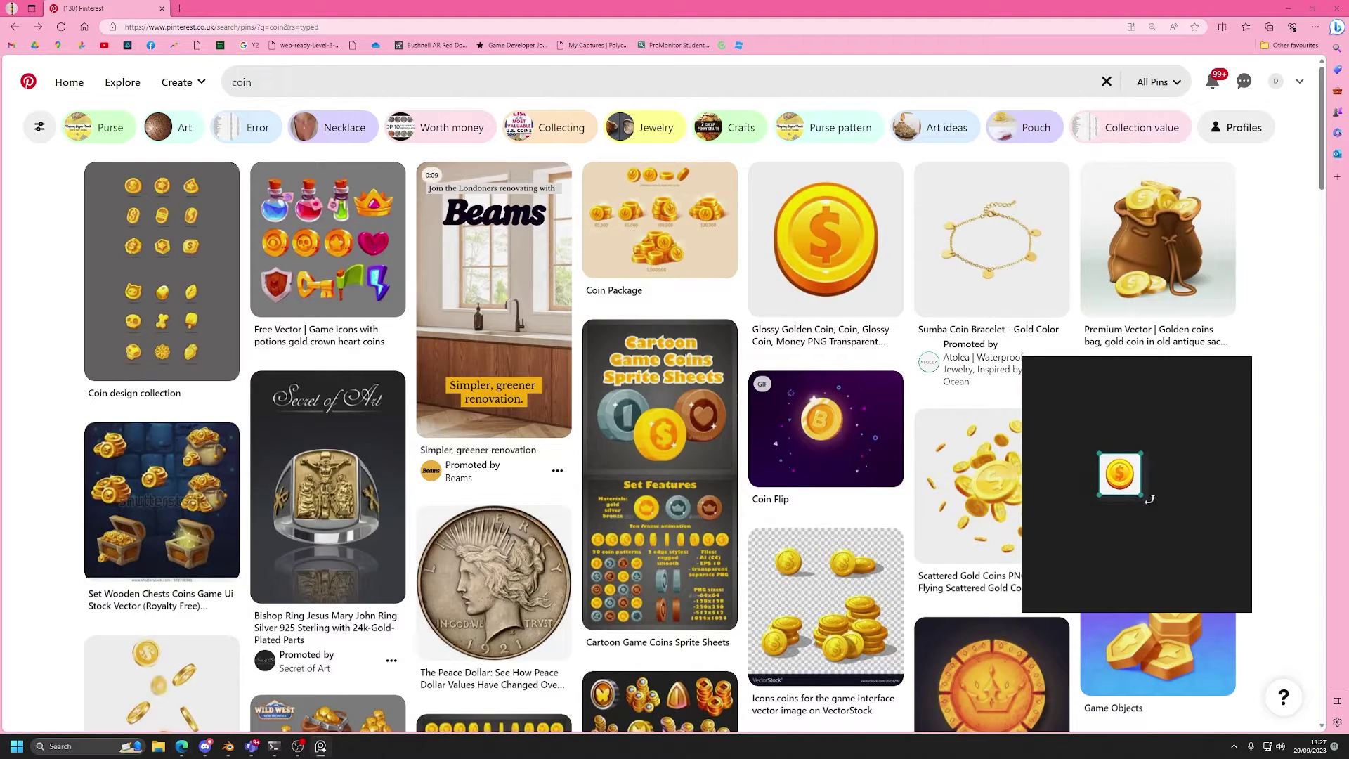
pyautogui.scroll(2, 1152, 502)
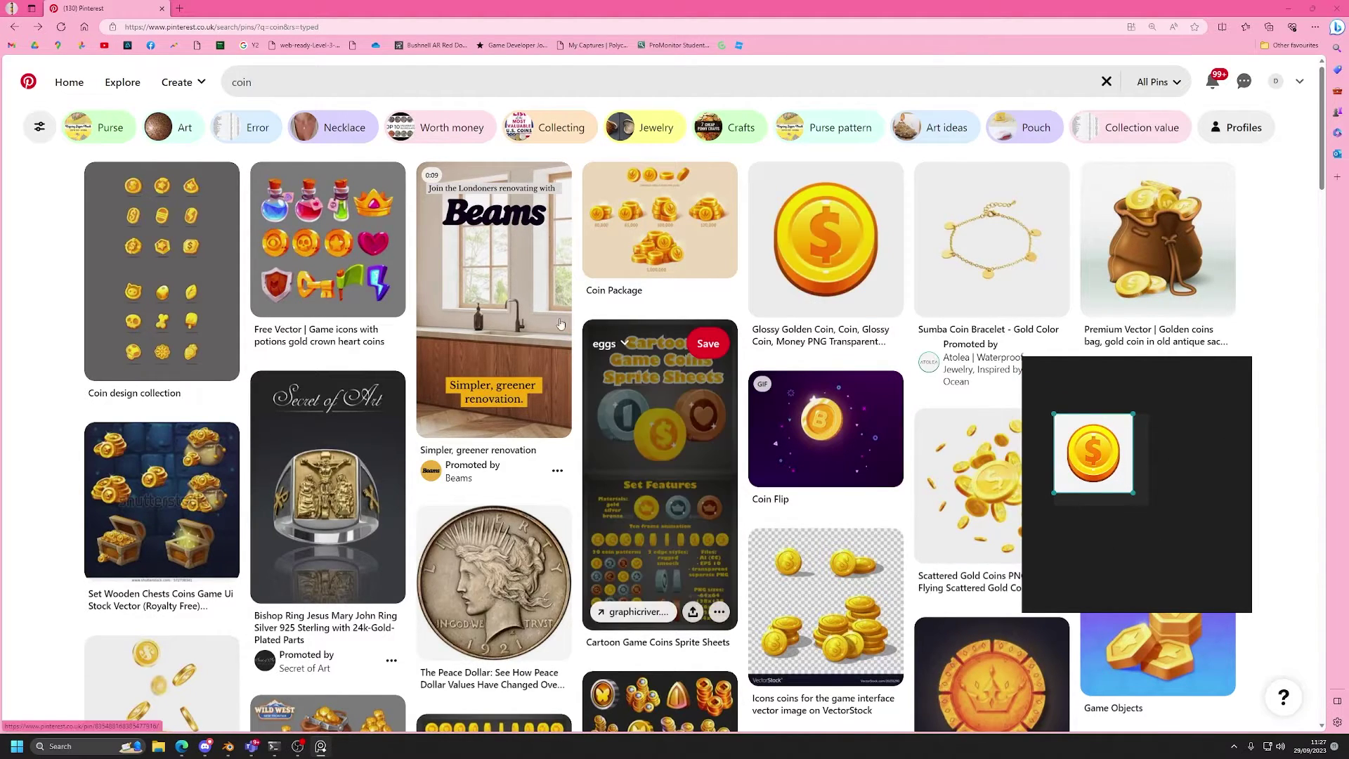
pyautogui.click(156, 280)
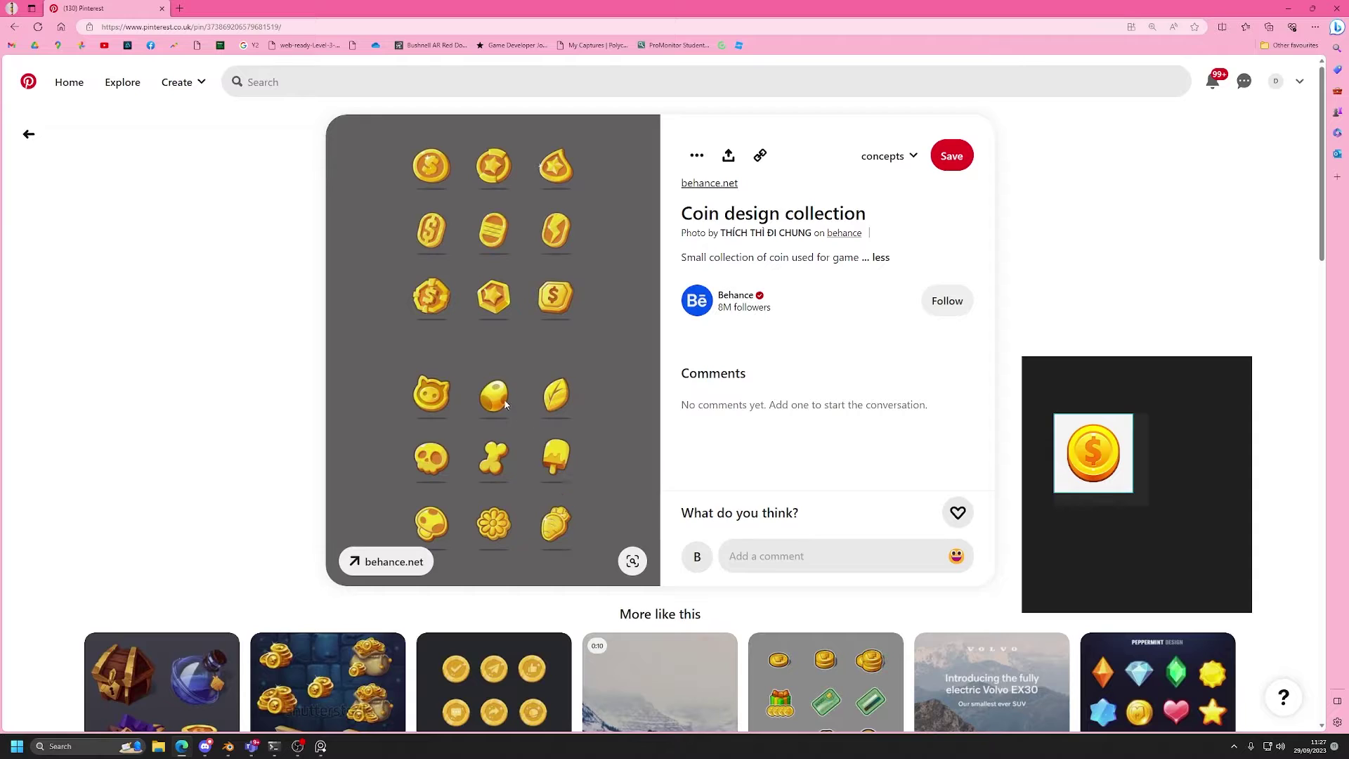
pyautogui.moveTo(650, 457); pyautogui.dragTo(1195, 464)
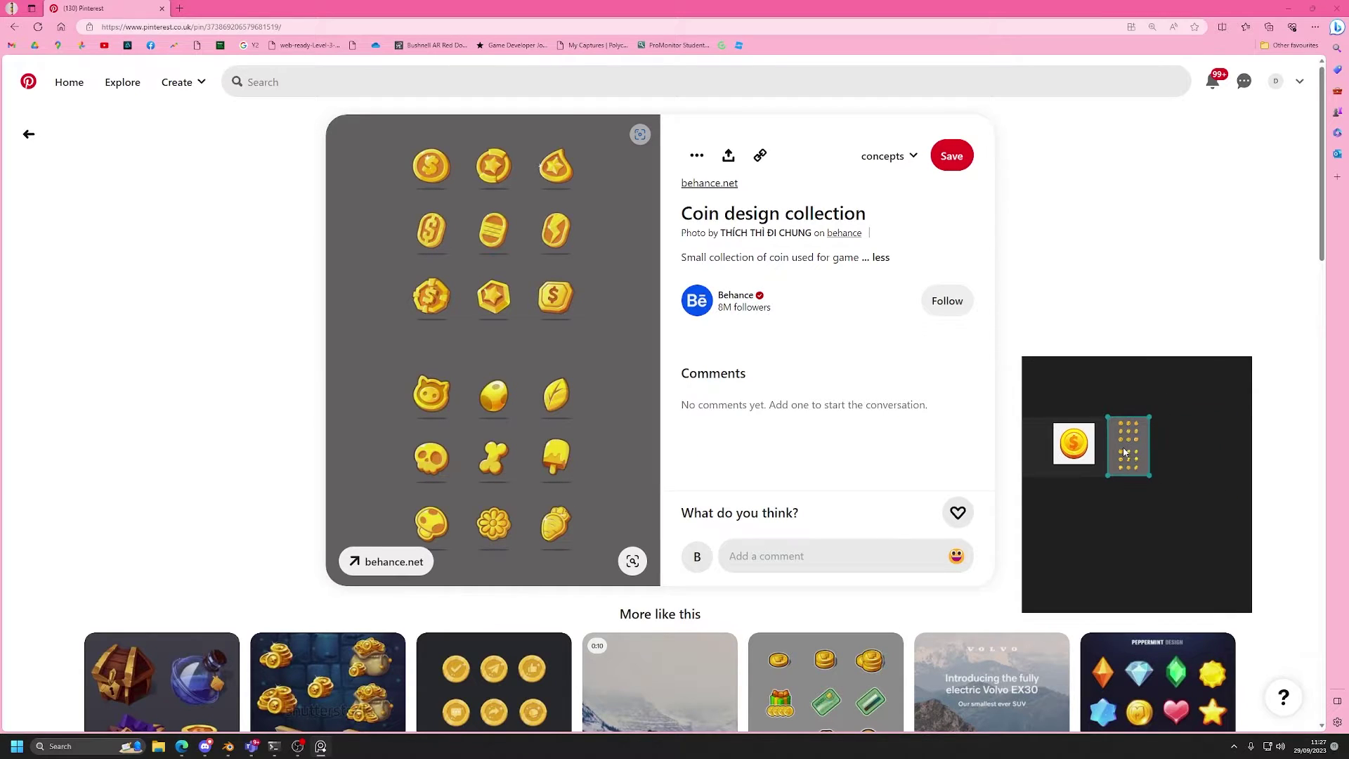
# Find the Coin Package pin among the related pins and add its image to the PureRef board beside the coin collection
pyautogui.scroll(-8, 481, 392)
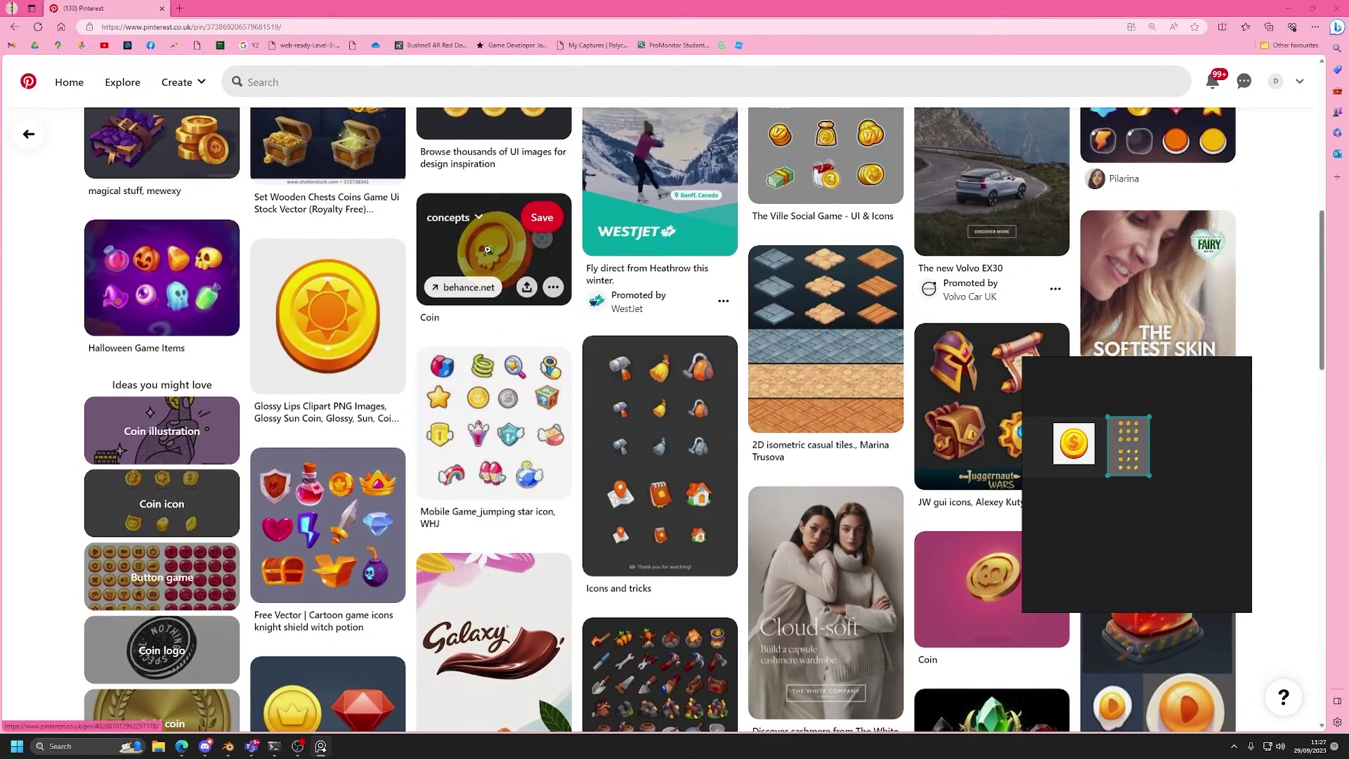
pyautogui.scroll(-5, 766, 289)
pyautogui.scroll(-1, 752, 363)
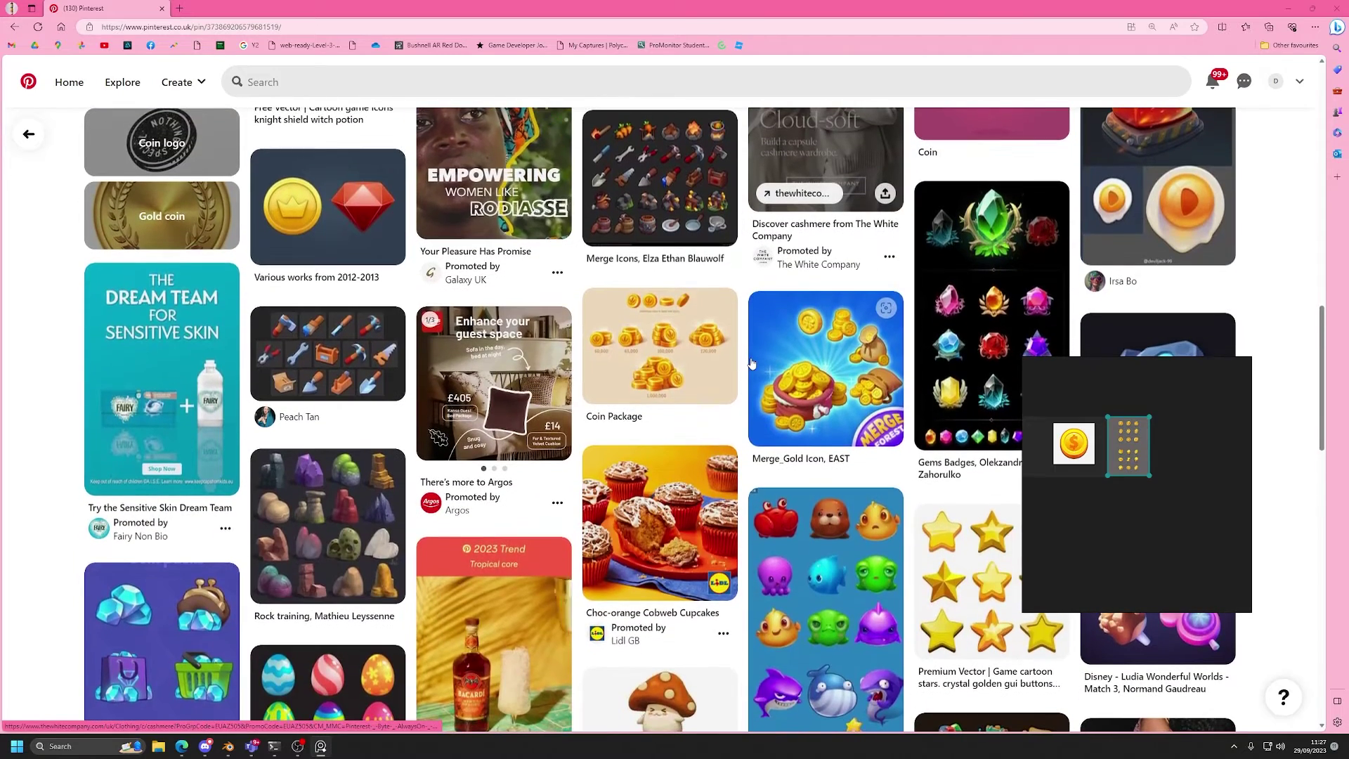
pyautogui.scroll(-1, 751, 362)
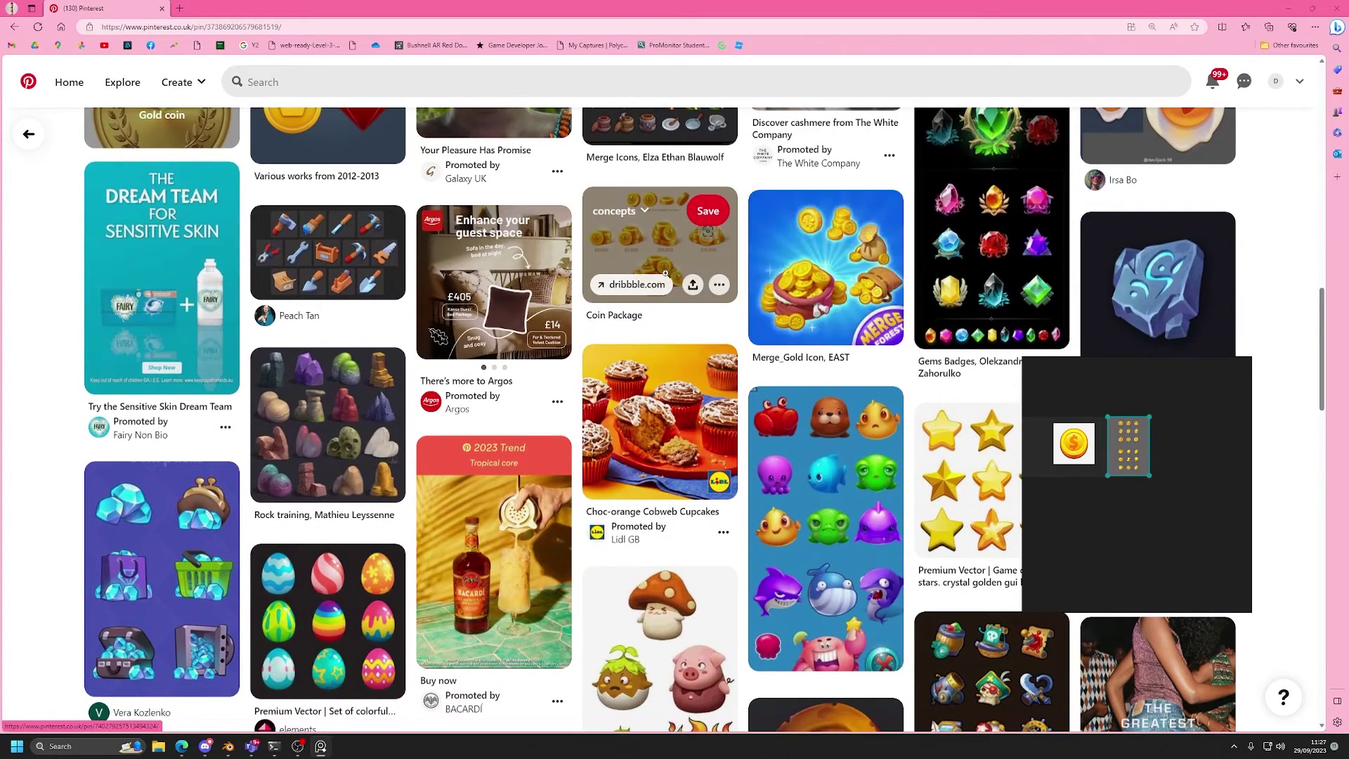
pyautogui.click(703, 236)
pyautogui.moveTo(490, 239); pyautogui.dragTo(1175, 440)
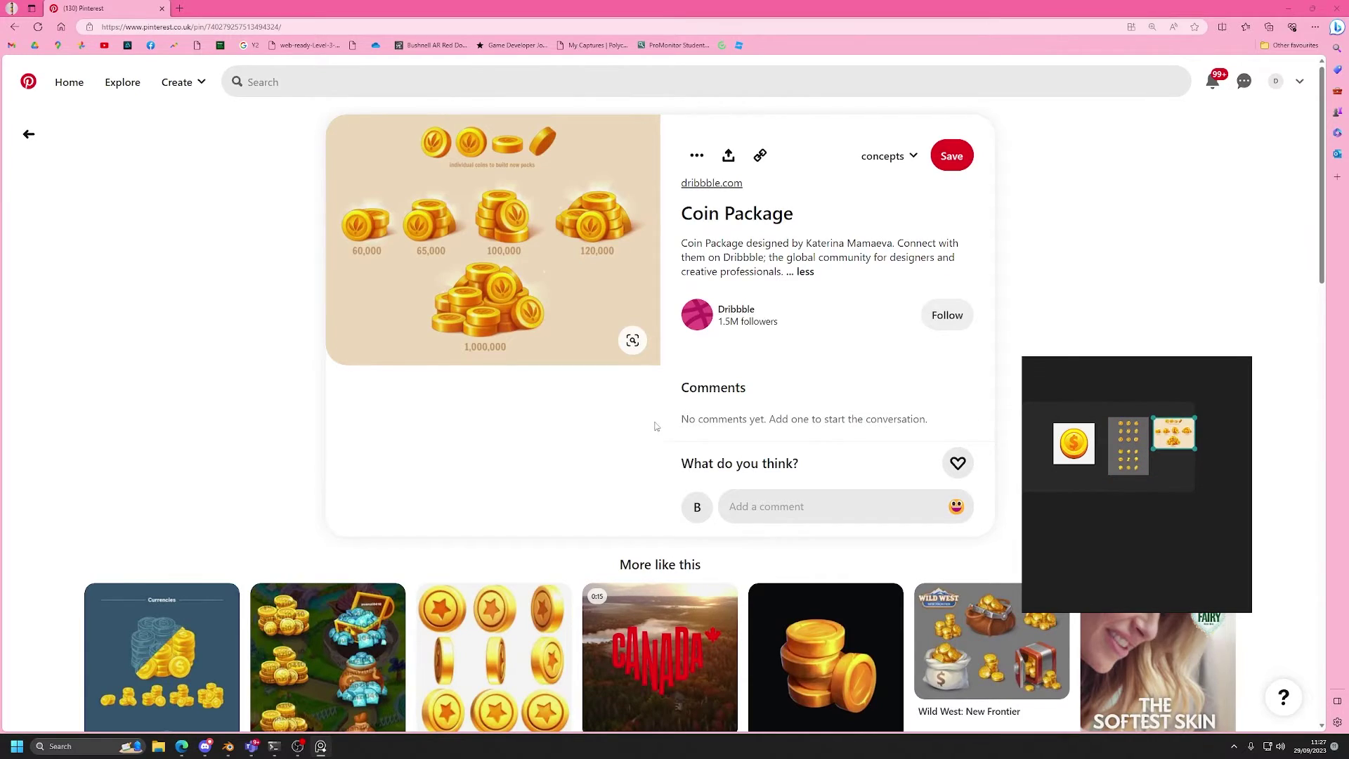
# Look through the pins related to Coin Package for further coin references
pyautogui.scroll(-7, 654, 422)
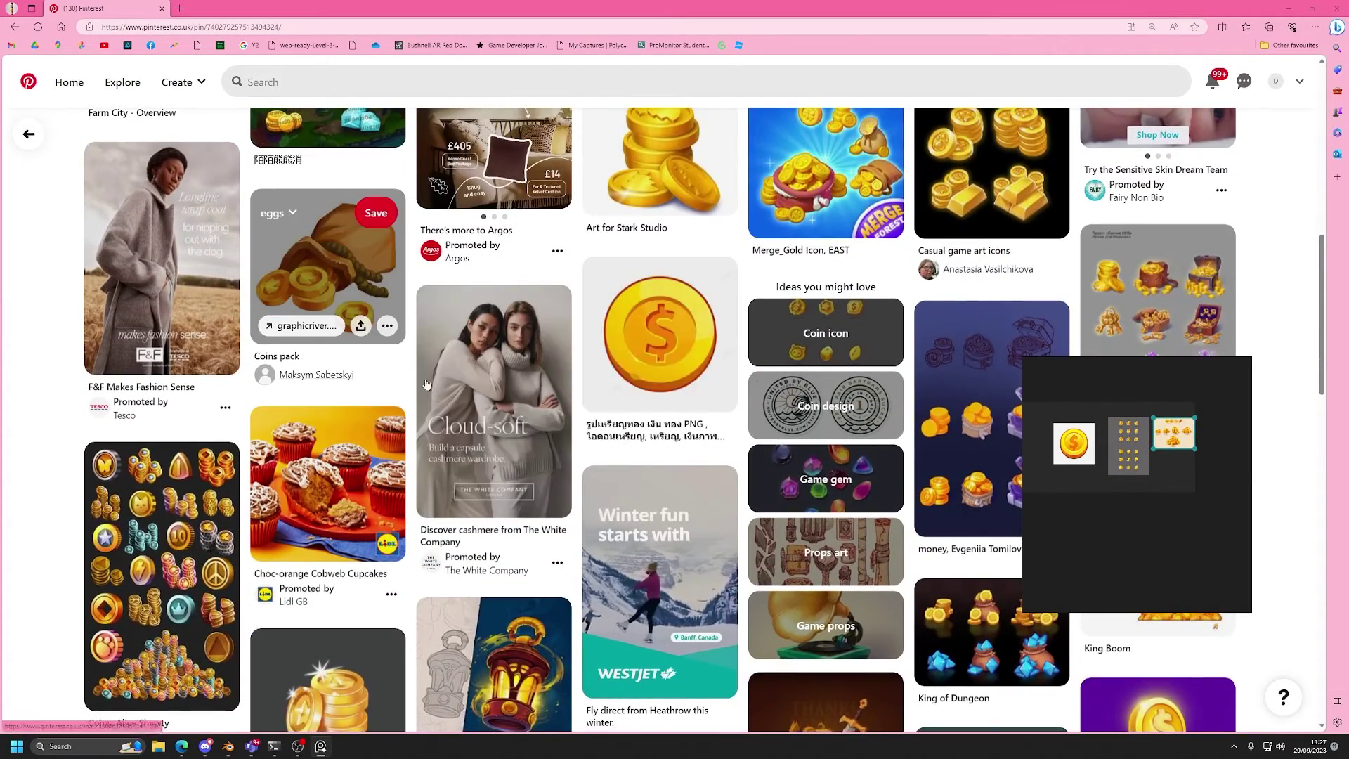
pyautogui.scroll(-3, 646, 337)
pyautogui.scroll(7, 632, 431)
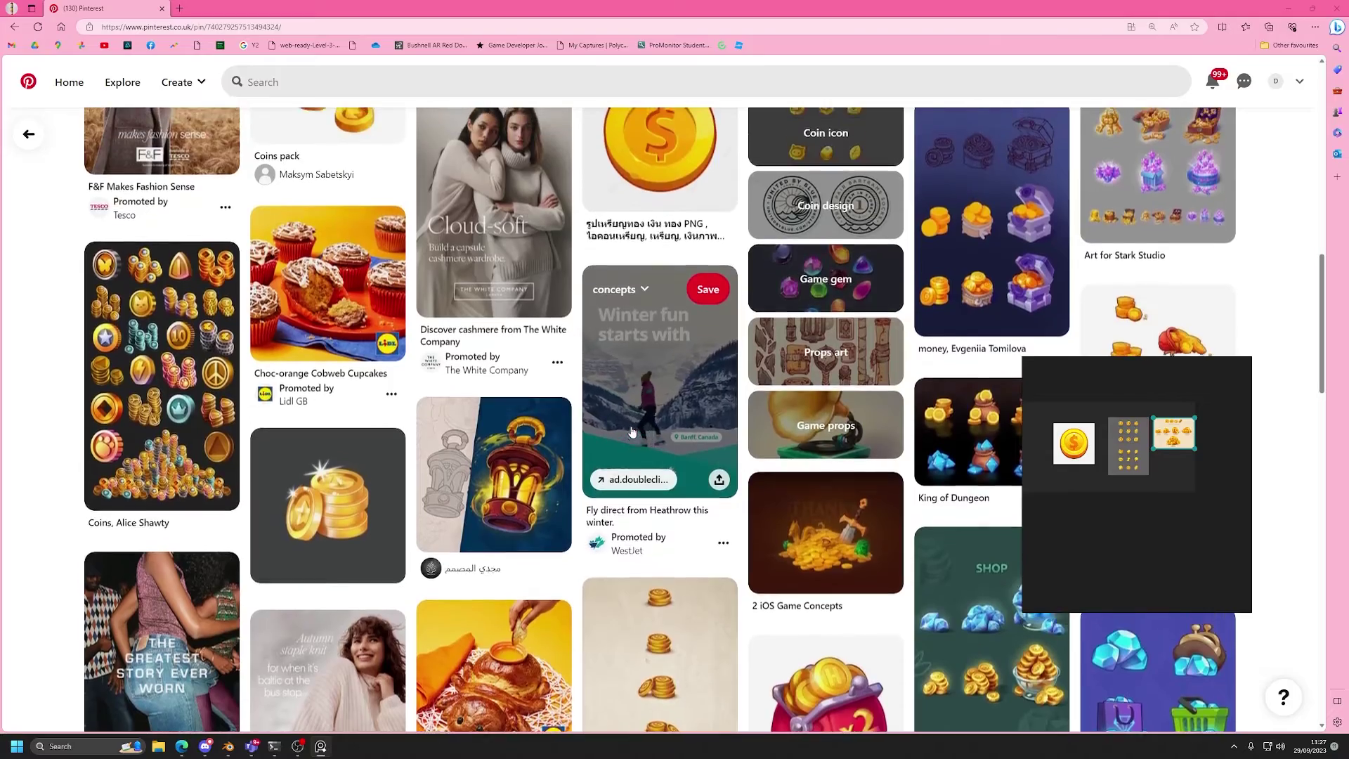
pyautogui.scroll(-7, 632, 432)
pyautogui.scroll(-6, 632, 431)
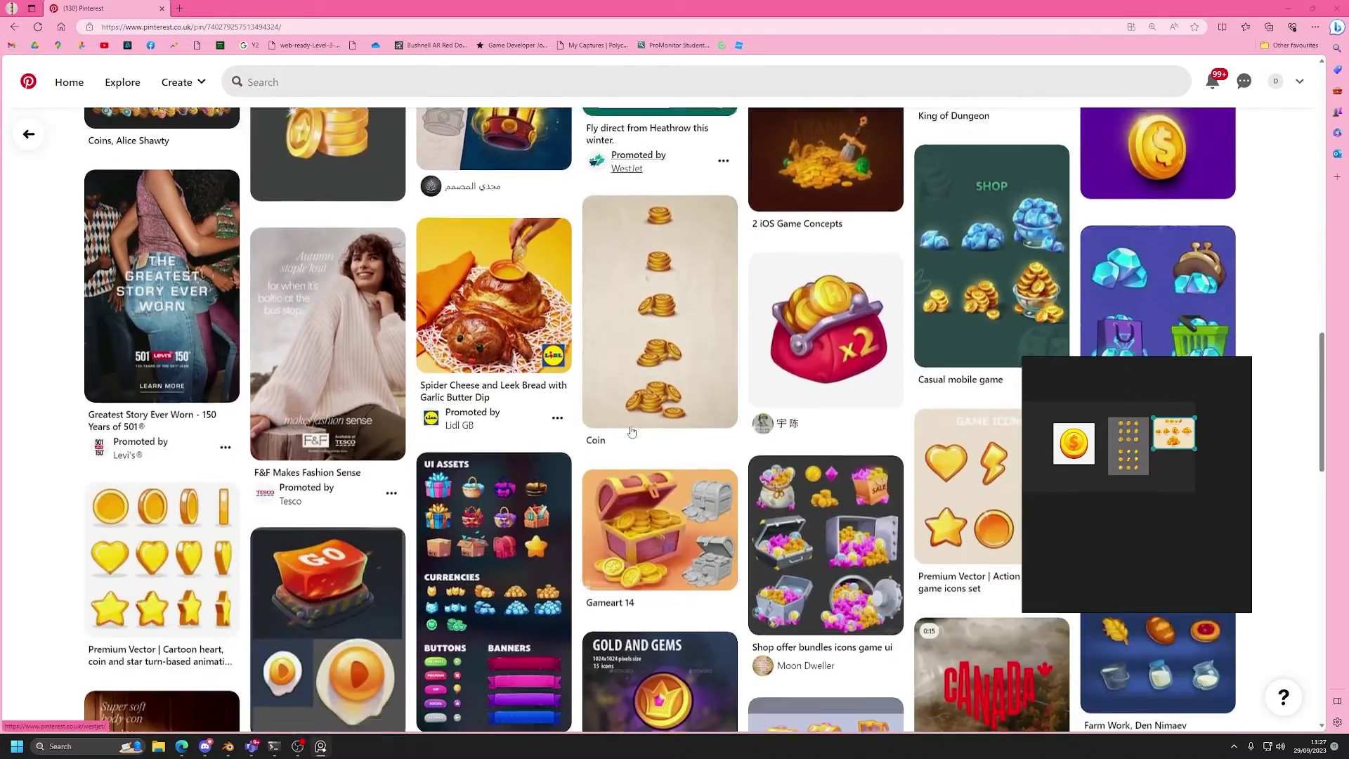
pyautogui.scroll(-9, 632, 432)
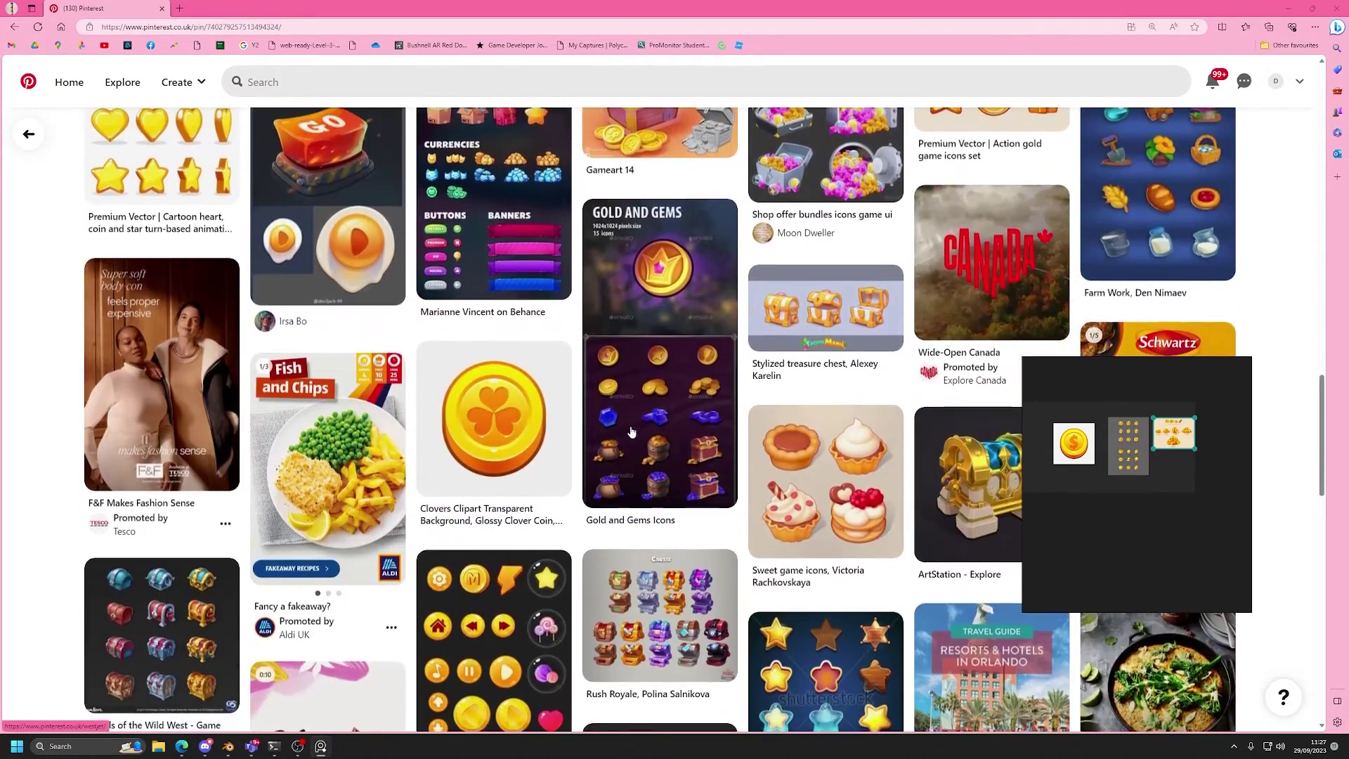
pyautogui.scroll(-9, 632, 432)
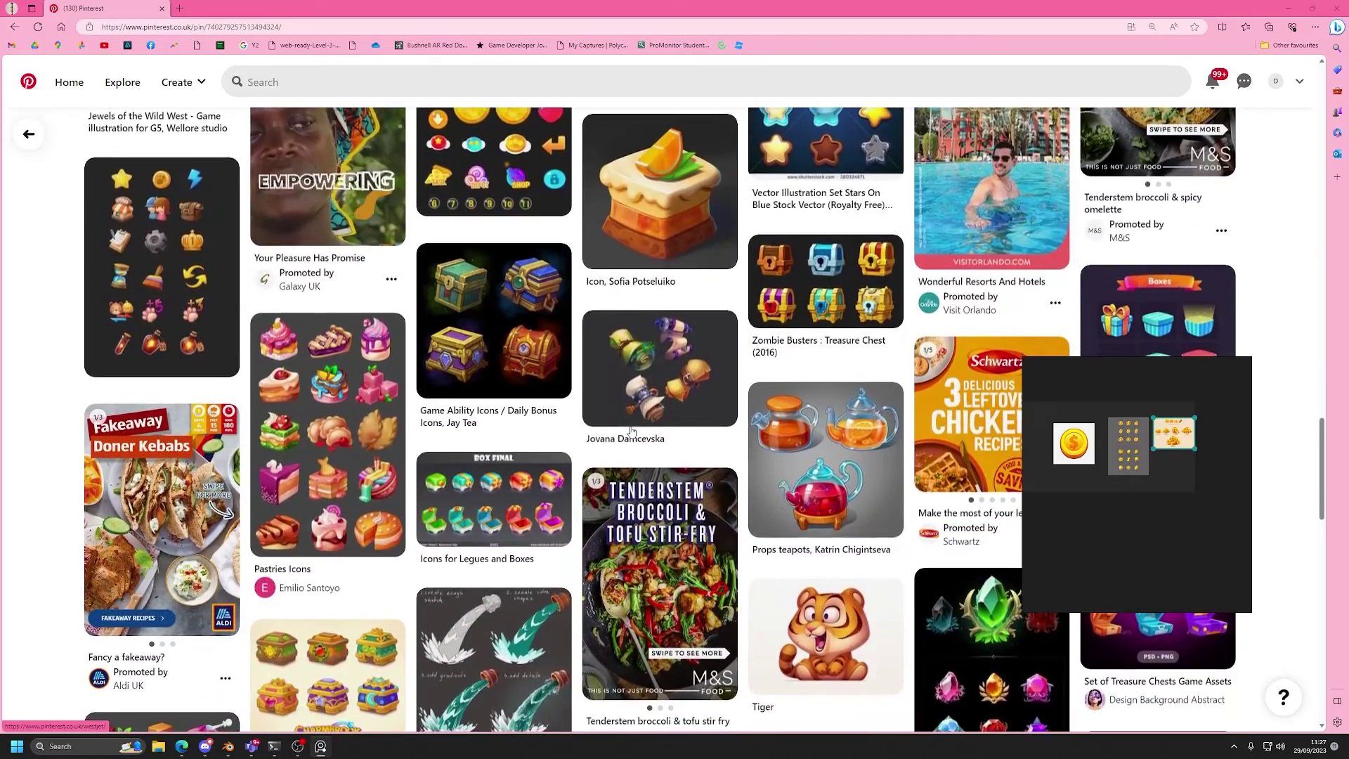
pyautogui.scroll(-8, 632, 431)
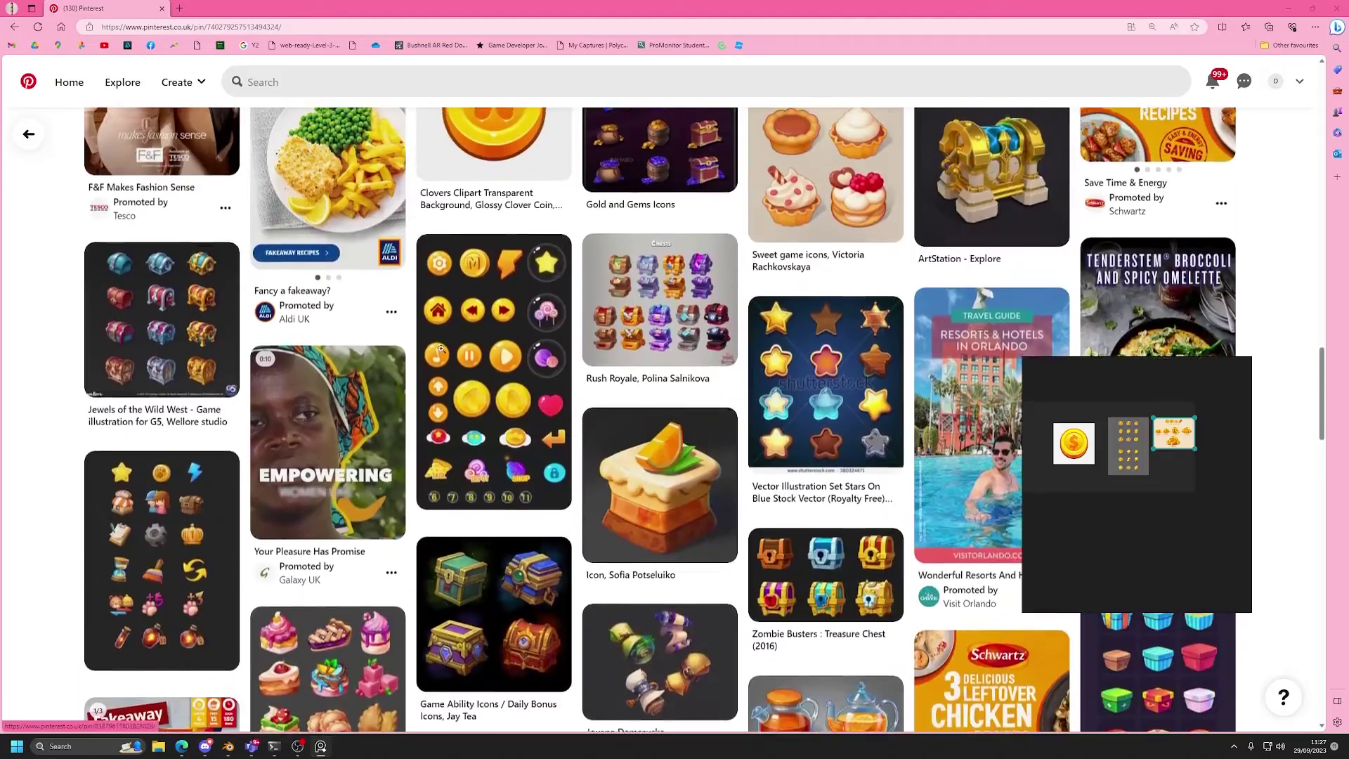
# Search Pinterest for "coin concept art" and add the stacked gold coins on black to the PureRef board below the Coin Package image
pyautogui.click(346, 80)
pyautogui.write('coin concept art')
pyautogui.press('Return')
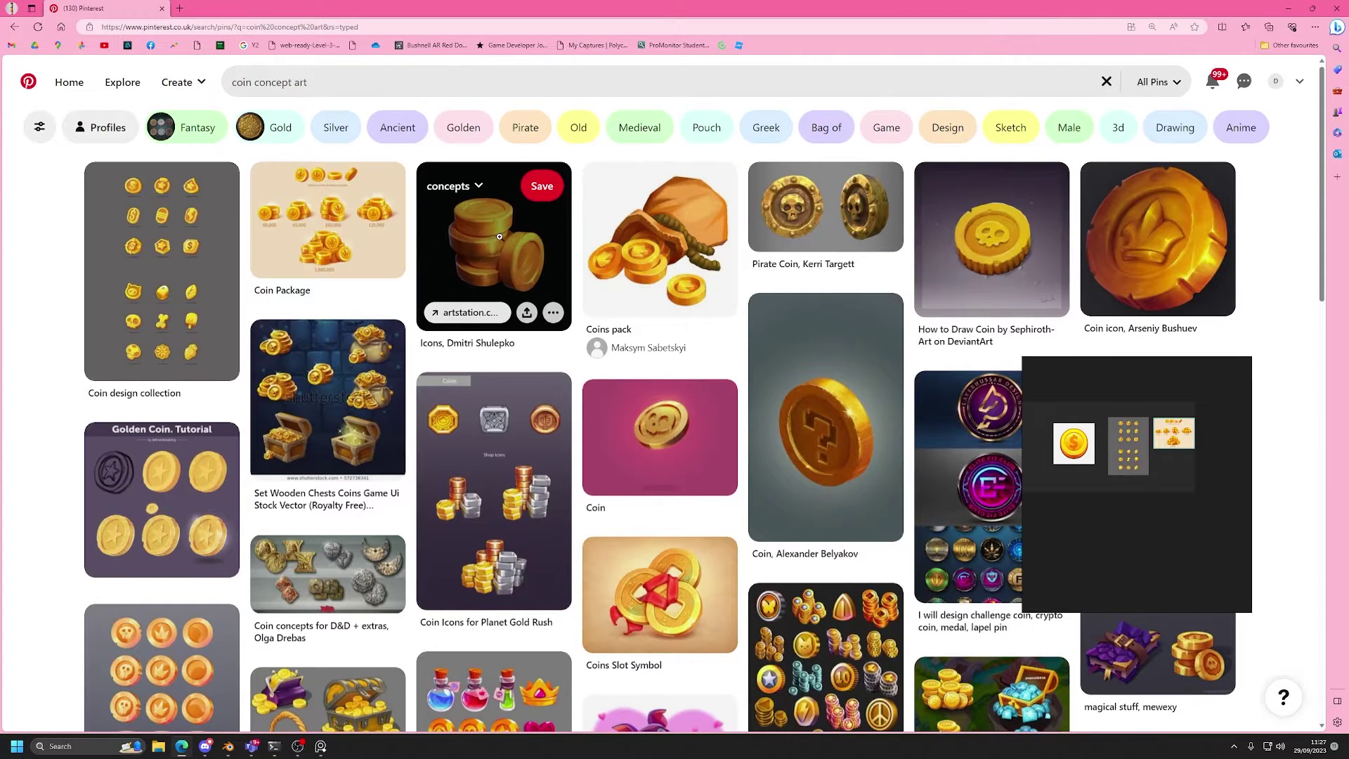
pyautogui.click(499, 236)
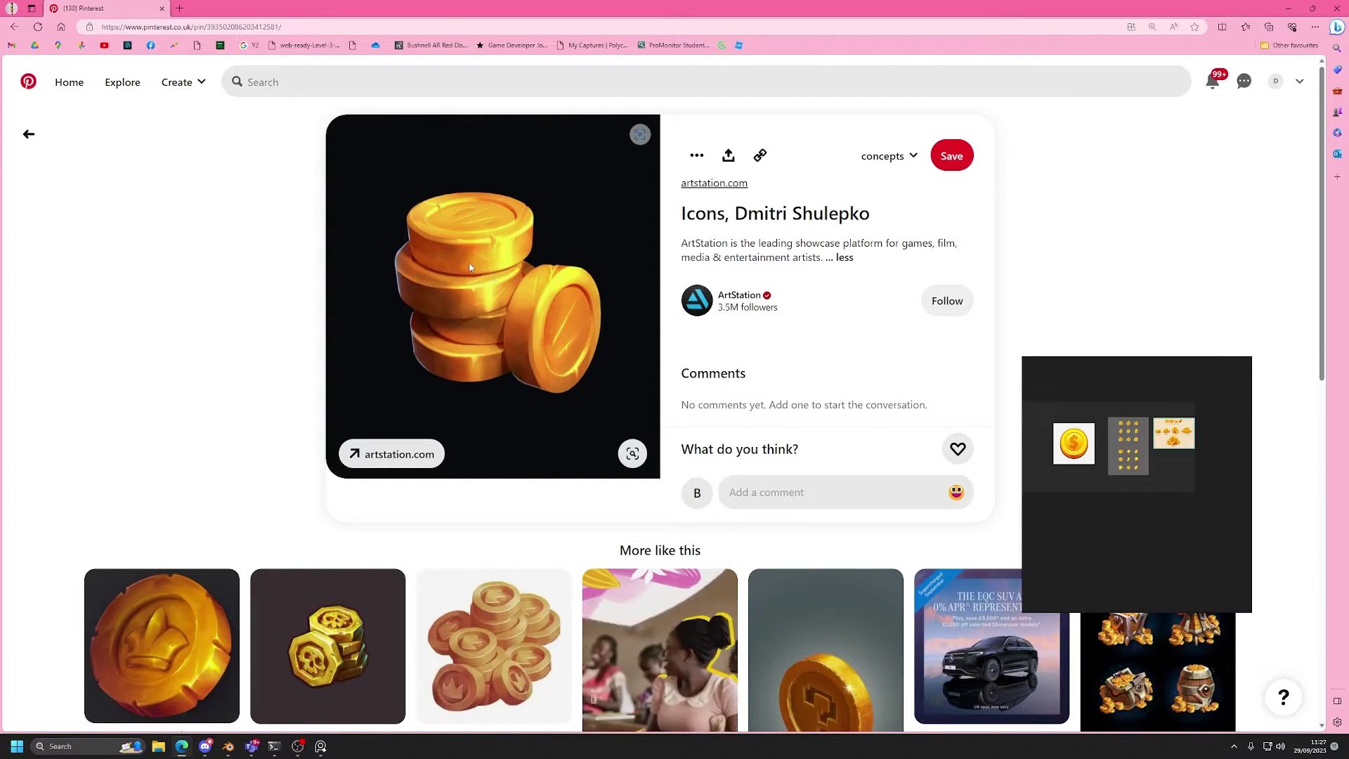
pyautogui.moveTo(496, 239); pyautogui.dragTo(1160, 501)
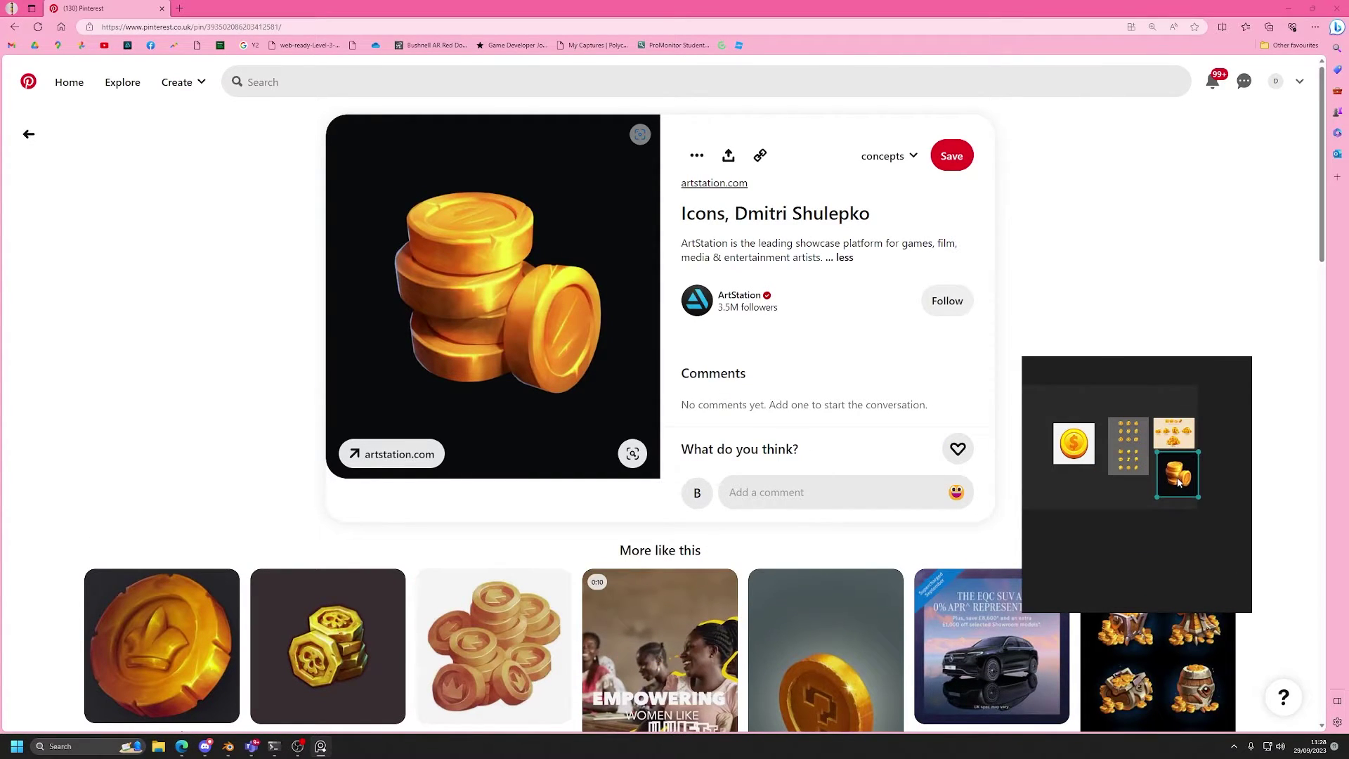
# Open the related crown-embossed Coin icon pin and add its image to the lower part of the PureRef board
pyautogui.scroll(-3, 126, 444)
pyautogui.click(126, 444)
pyautogui.moveTo(576, 281); pyautogui.dragTo(1096, 517)
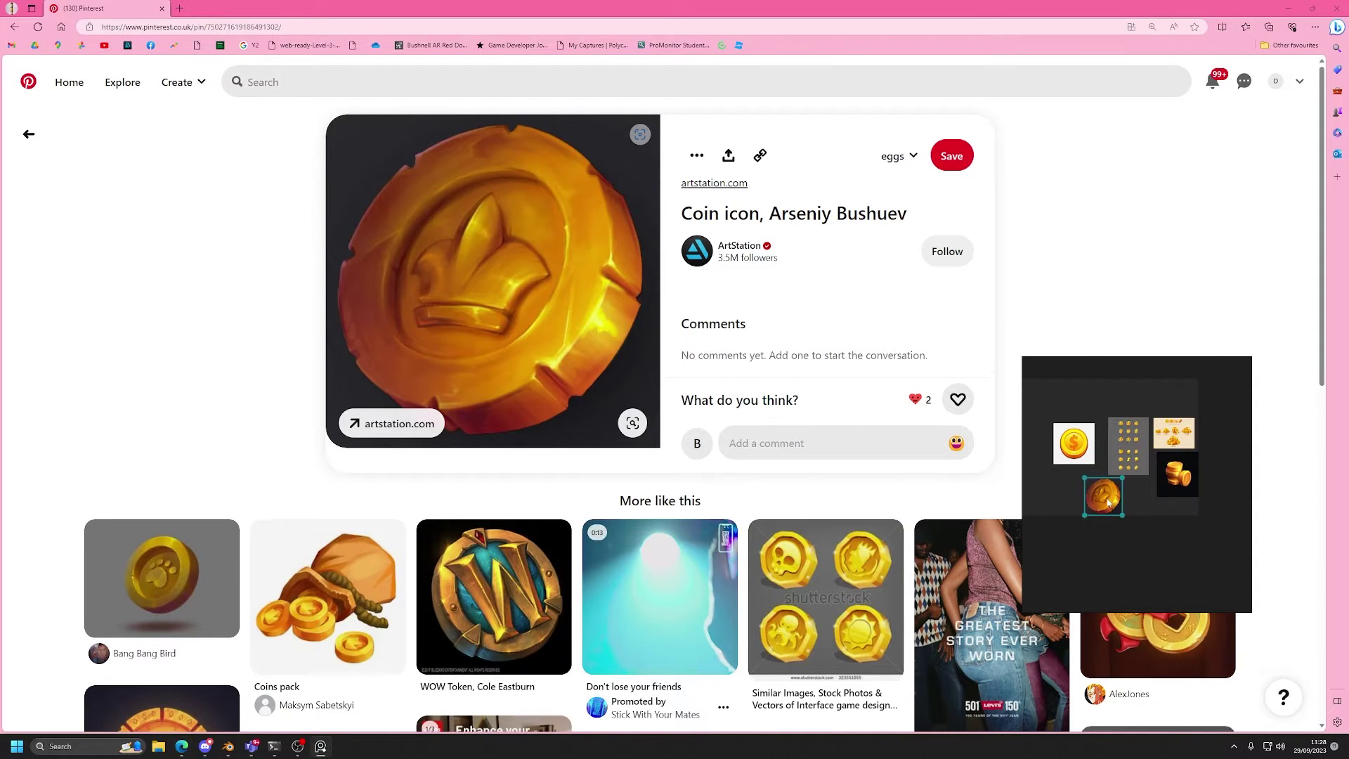
# Open the related Shutterstock pin with four gold coins and add its image to the PureRef board below the coin design collection
pyautogui.scroll(-3, 312, 471)
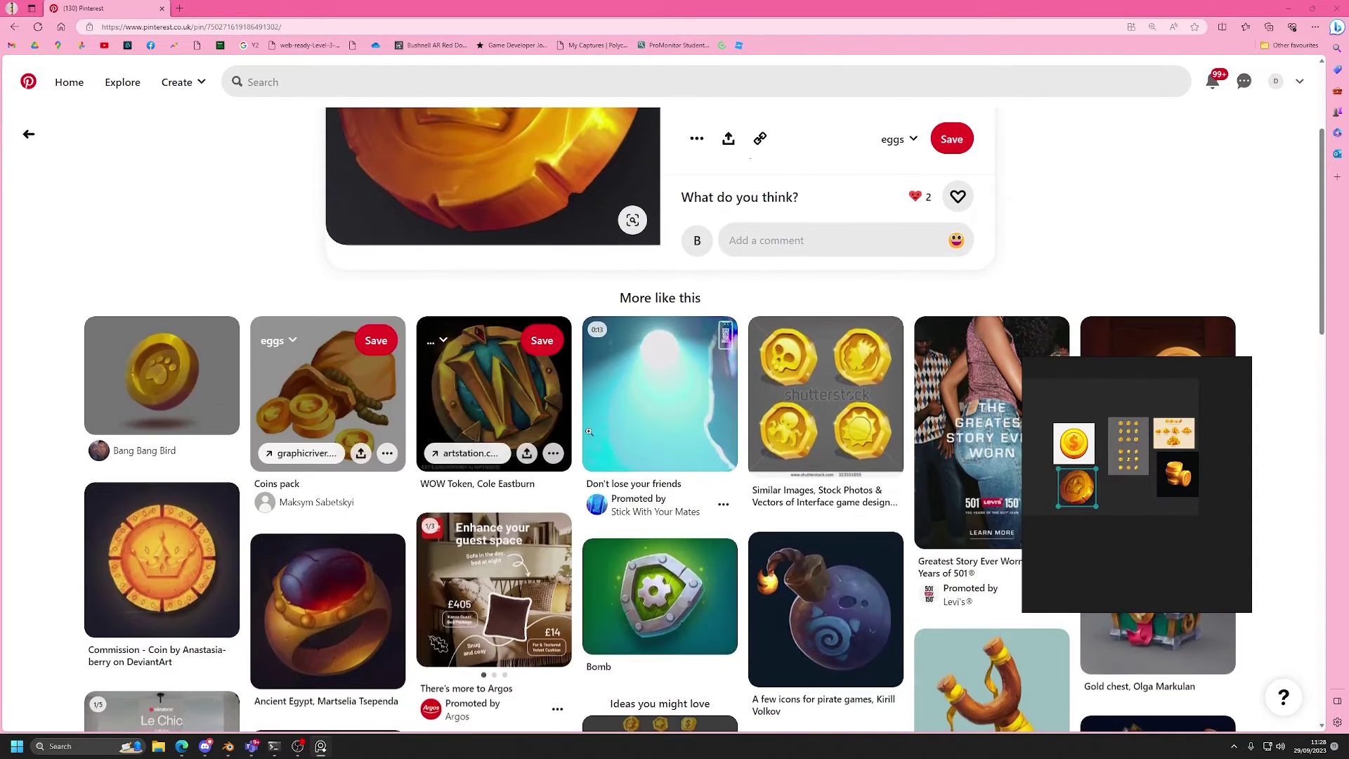
pyautogui.click(825, 407)
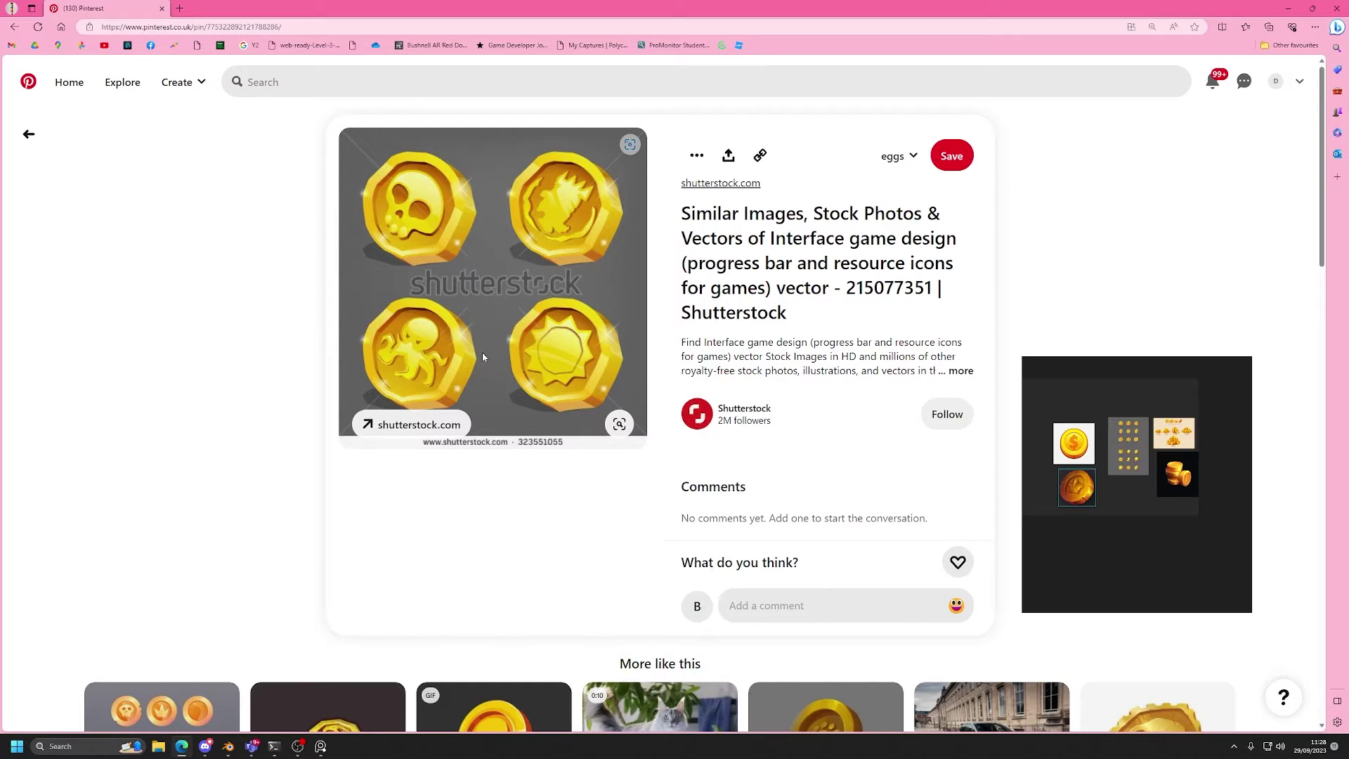
pyautogui.moveTo(571, 233); pyautogui.dragTo(1132, 503)
# Open the related pin showing a stack of octagonal gold skull coins and add its image to the PureRef board
pyautogui.scroll(-9, 714, 494)
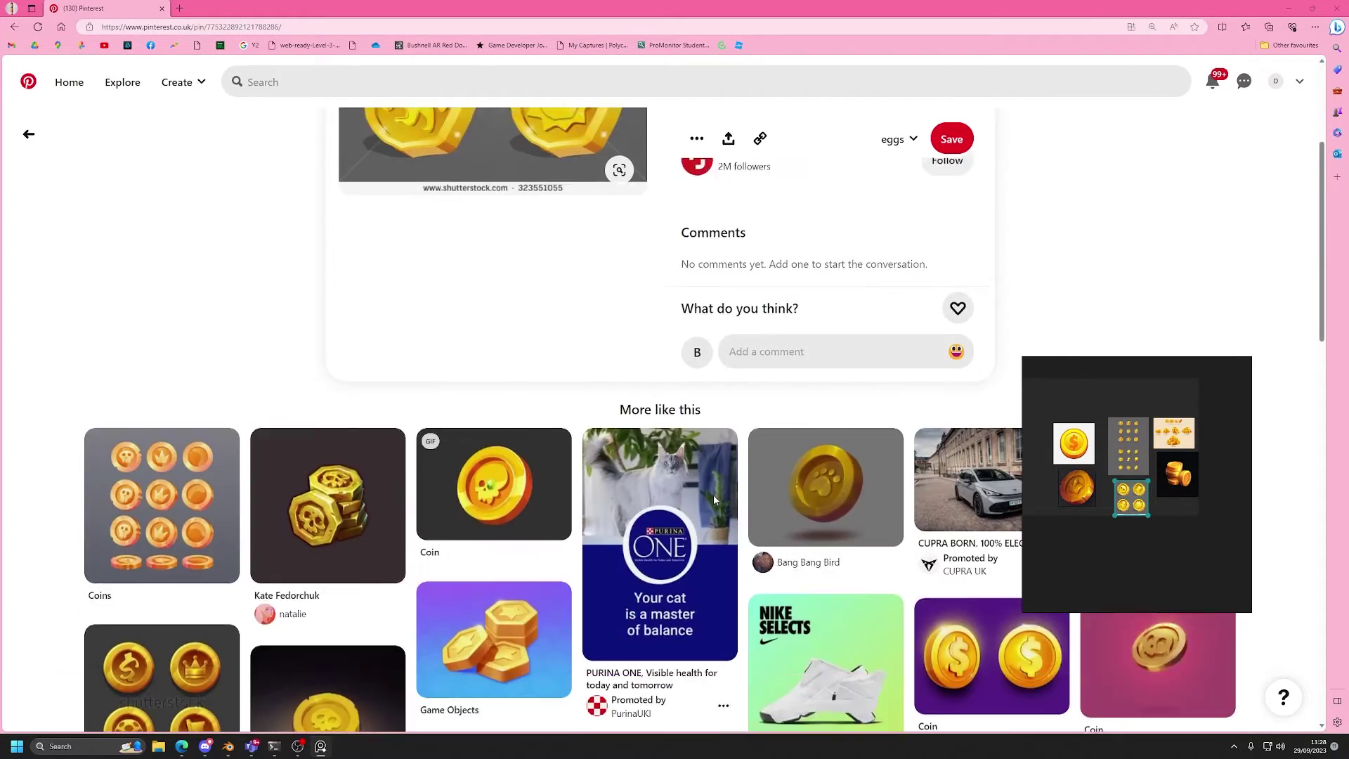
pyautogui.scroll(3, 369, 359)
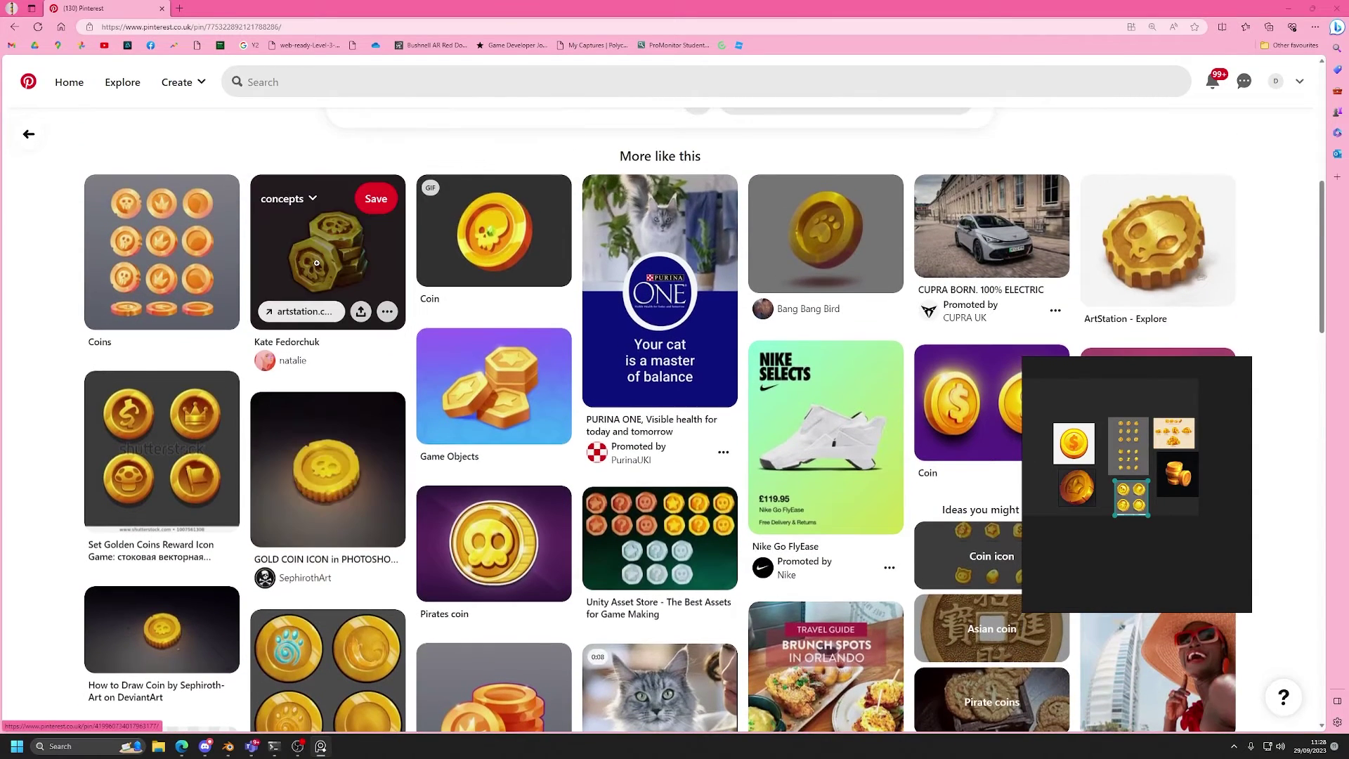
pyautogui.click(383, 302)
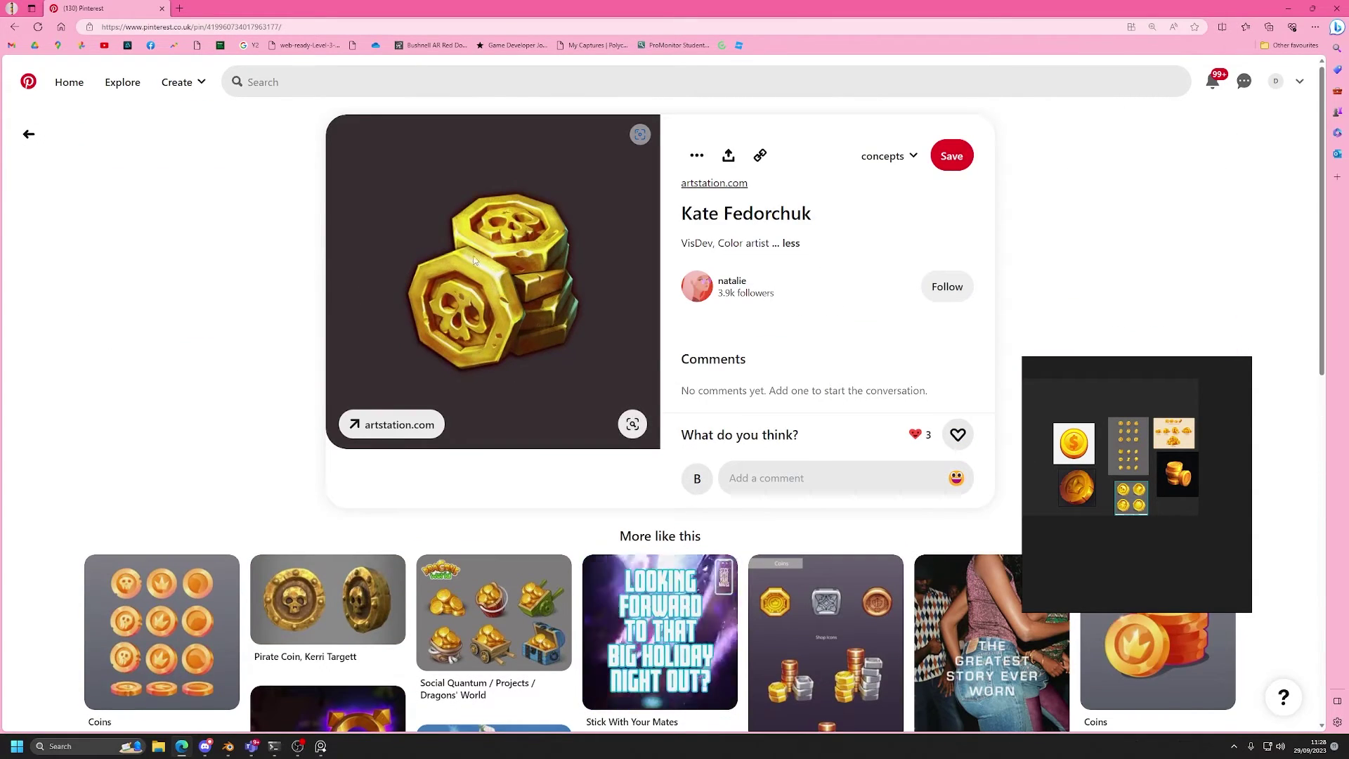
pyautogui.moveTo(394, 314); pyautogui.dragTo(1068, 395)
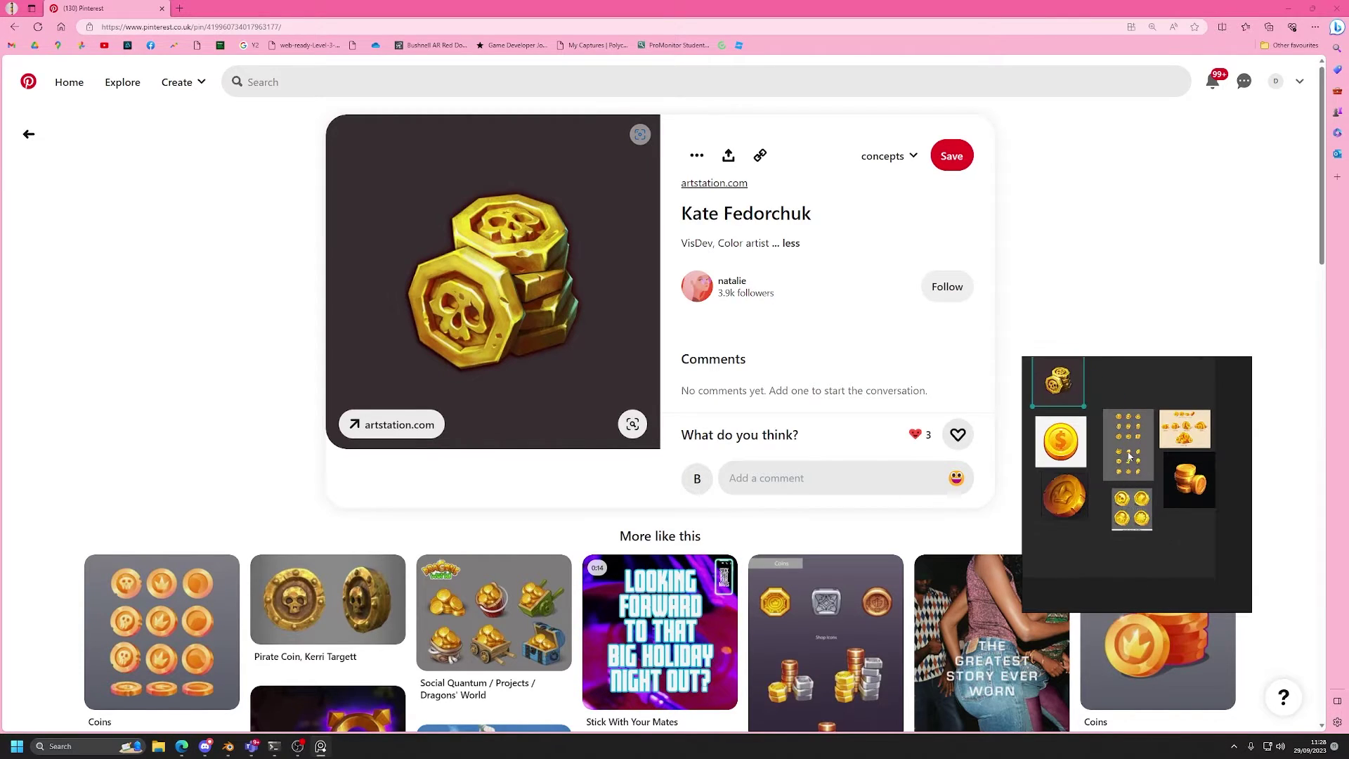
pyautogui.scroll(4, 1068, 395)
pyautogui.scroll(-4, 1085, 414)
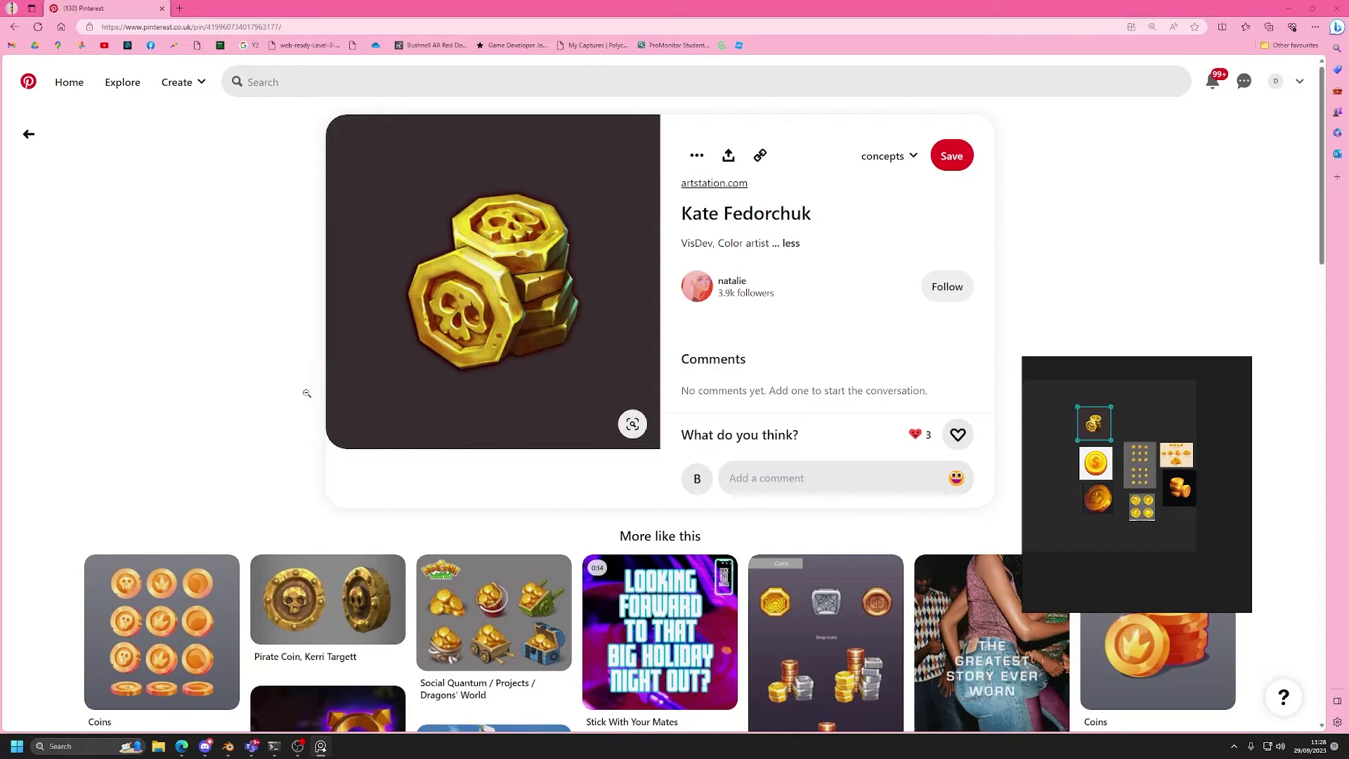
# Enlarge the PureRef window and move the skull coin image directly above the Coin Package image
pyautogui.scroll(2, 1111, 447)
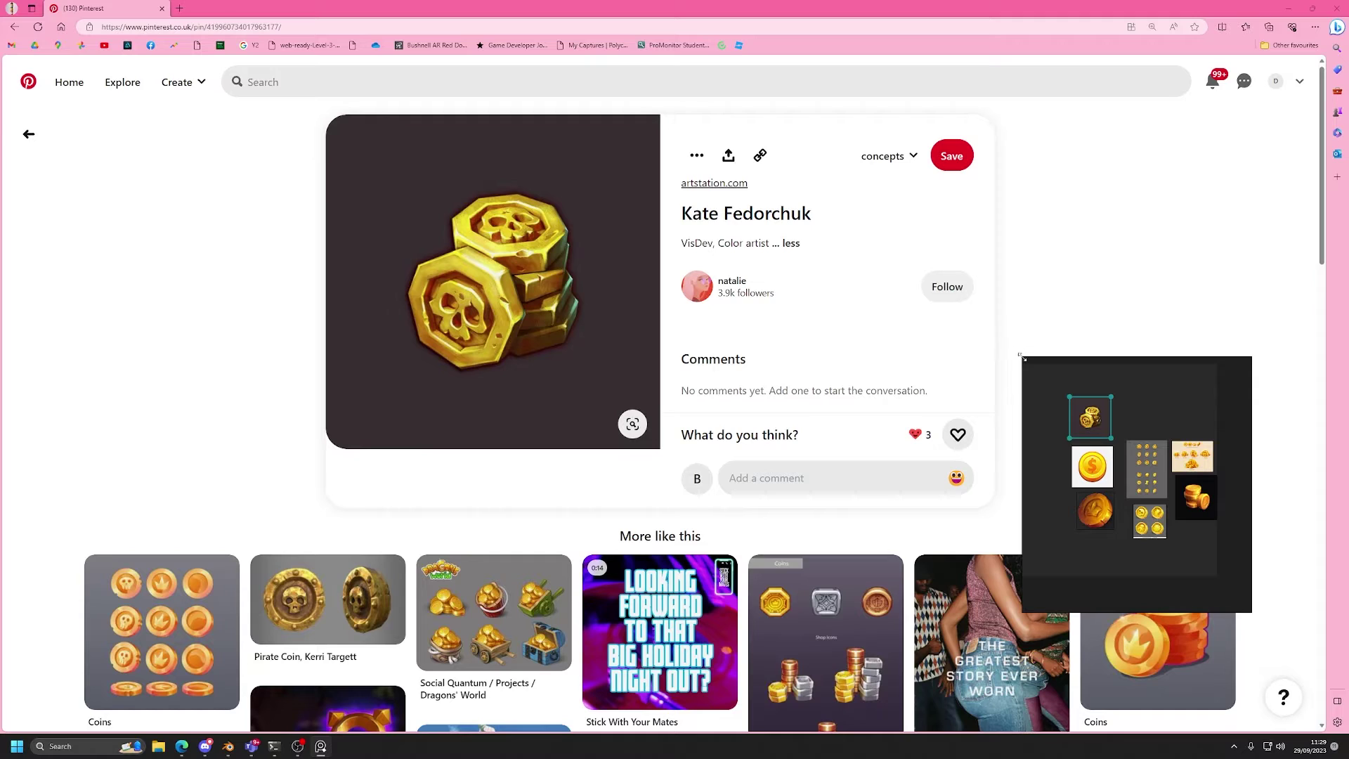
pyautogui.moveTo(1022, 356); pyautogui.dragTo(758, 173)
pyautogui.scroll(4, 1064, 431)
pyautogui.moveTo(1064, 431); pyautogui.dragTo(817, 298, button='middle')
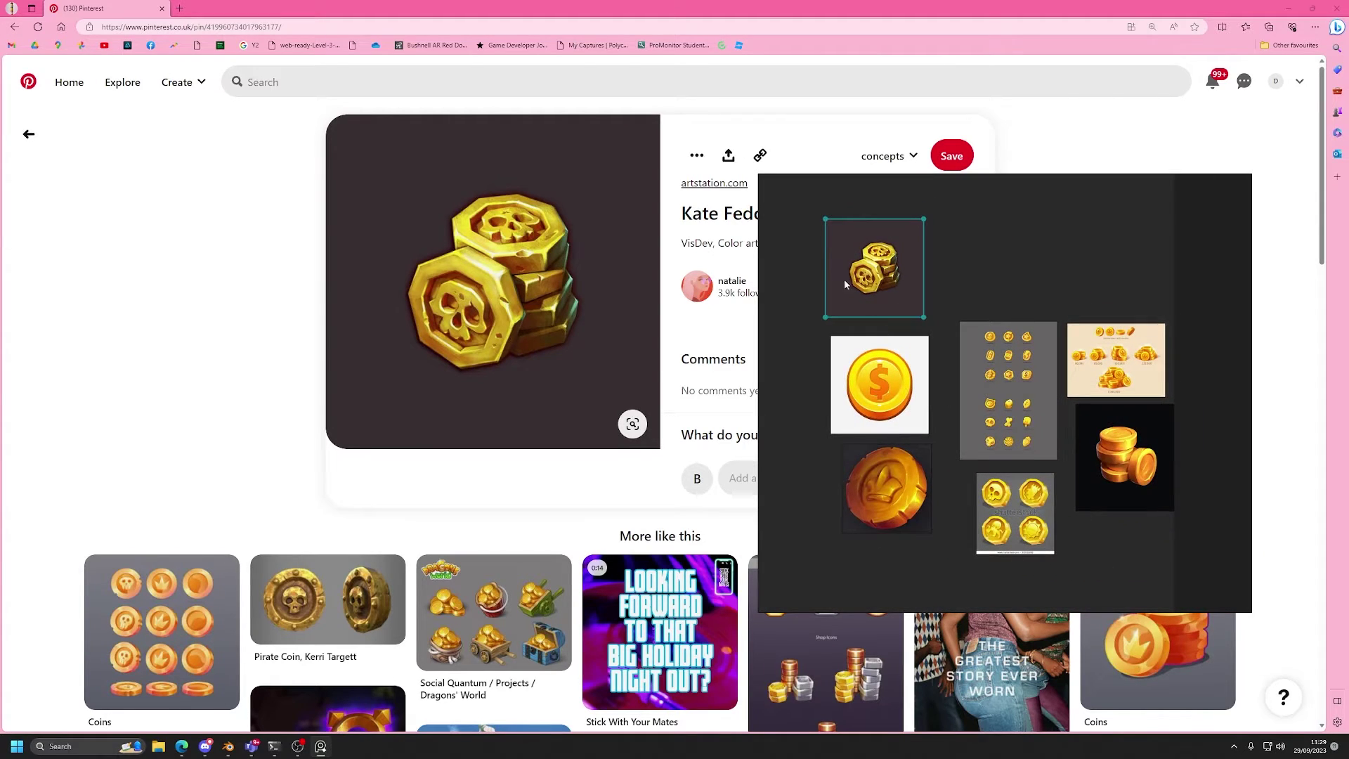
pyautogui.moveTo(852, 281); pyautogui.dragTo(1089, 279)
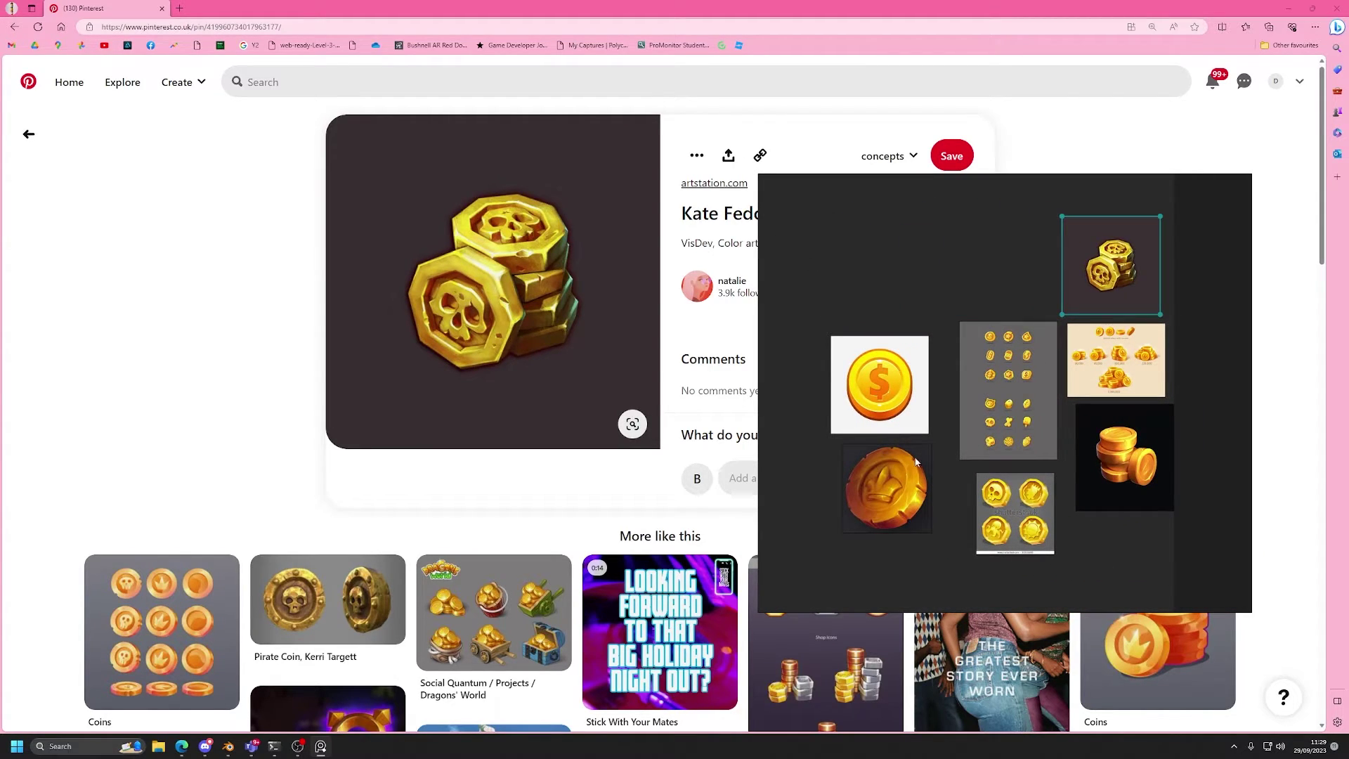
# Switch to Blender and shift the PureRef window closer to the default cube
pyautogui.hotkey('alt', 'Tab')
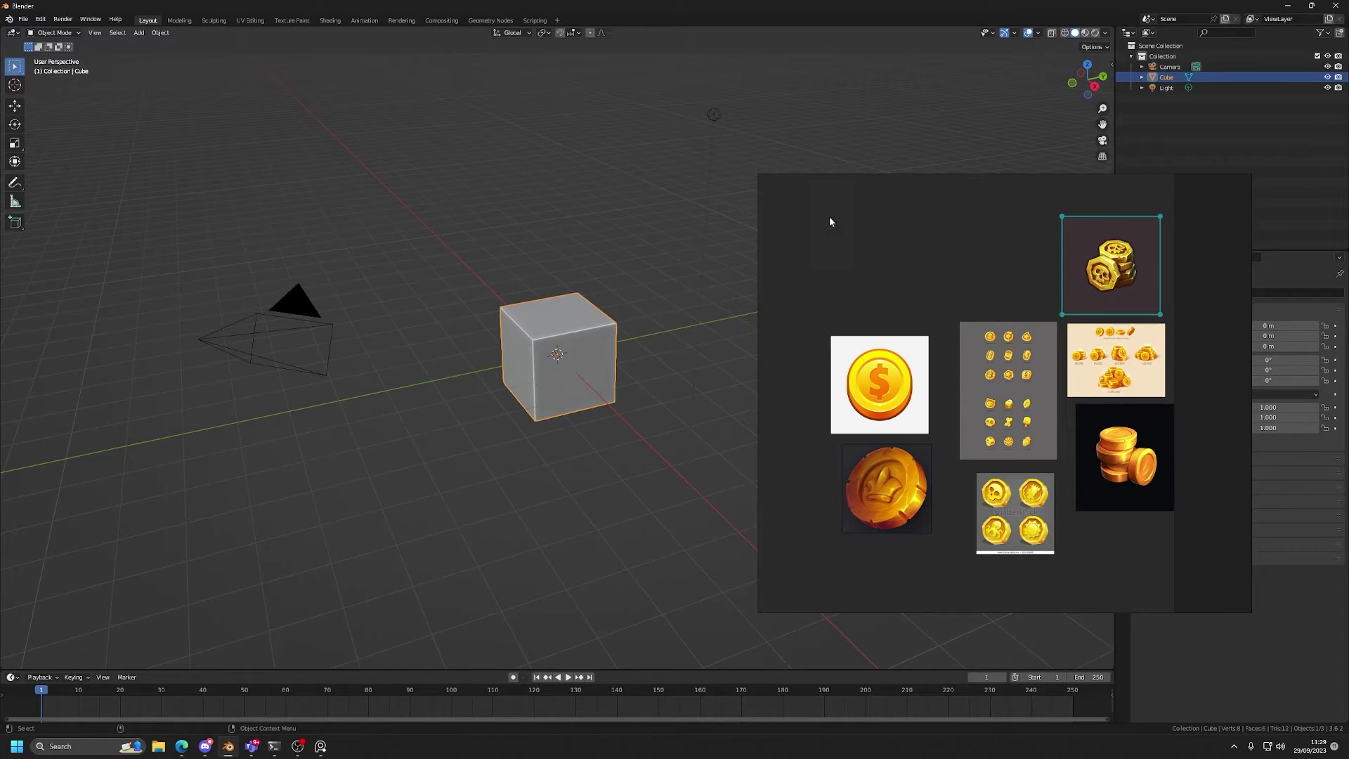
pyautogui.rightClick(825, 236)
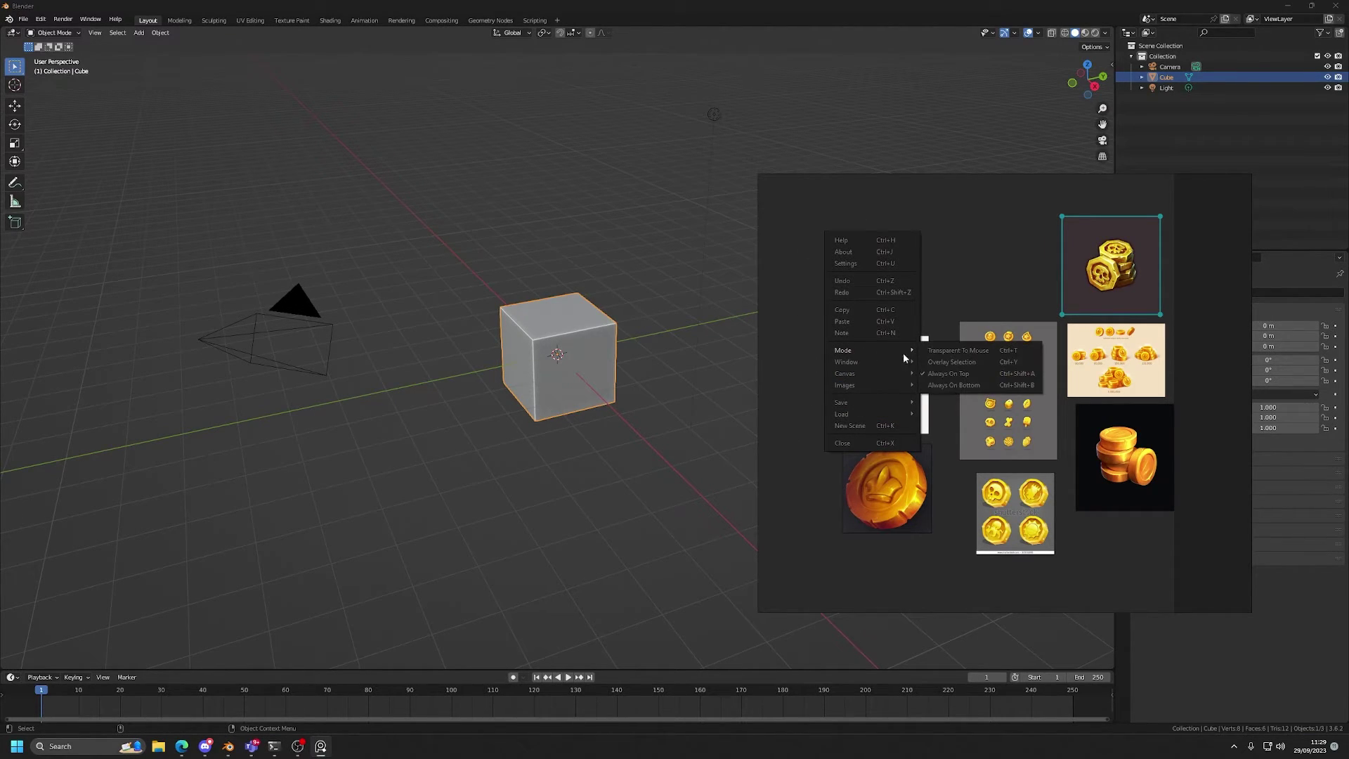
pyautogui.click(979, 206)
pyautogui.click(574, 342)
pyautogui.moveTo(845, 261); pyautogui.dragTo(771, 266)
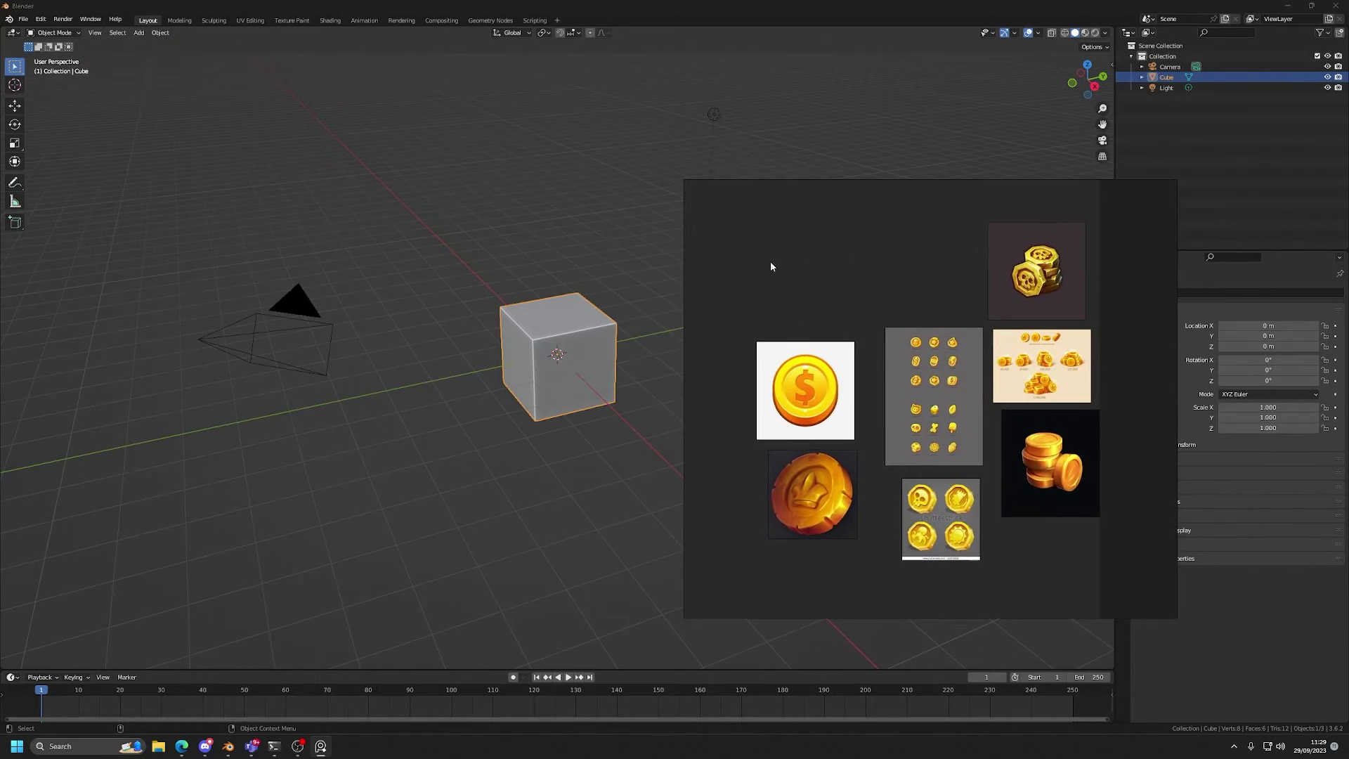
# Shrink the PureRef window, park it over the lower part of the Properties editor and frame the skull coin stack in it
pyautogui.moveTo(685, 180); pyautogui.dragTo(943, 412)
pyautogui.moveTo(1049, 491); pyautogui.dragTo(1269, 611, button='middle')
pyautogui.moveTo(1076, 429); pyautogui.dragTo(1252, 518, button='right')
pyautogui.scroll(-5, 1230, 598)
pyautogui.scroll(5, 1245, 613)
pyautogui.moveTo(1297, 522); pyautogui.dragTo(1247, 602, button='middle')
pyautogui.scroll(5, 1242, 562)
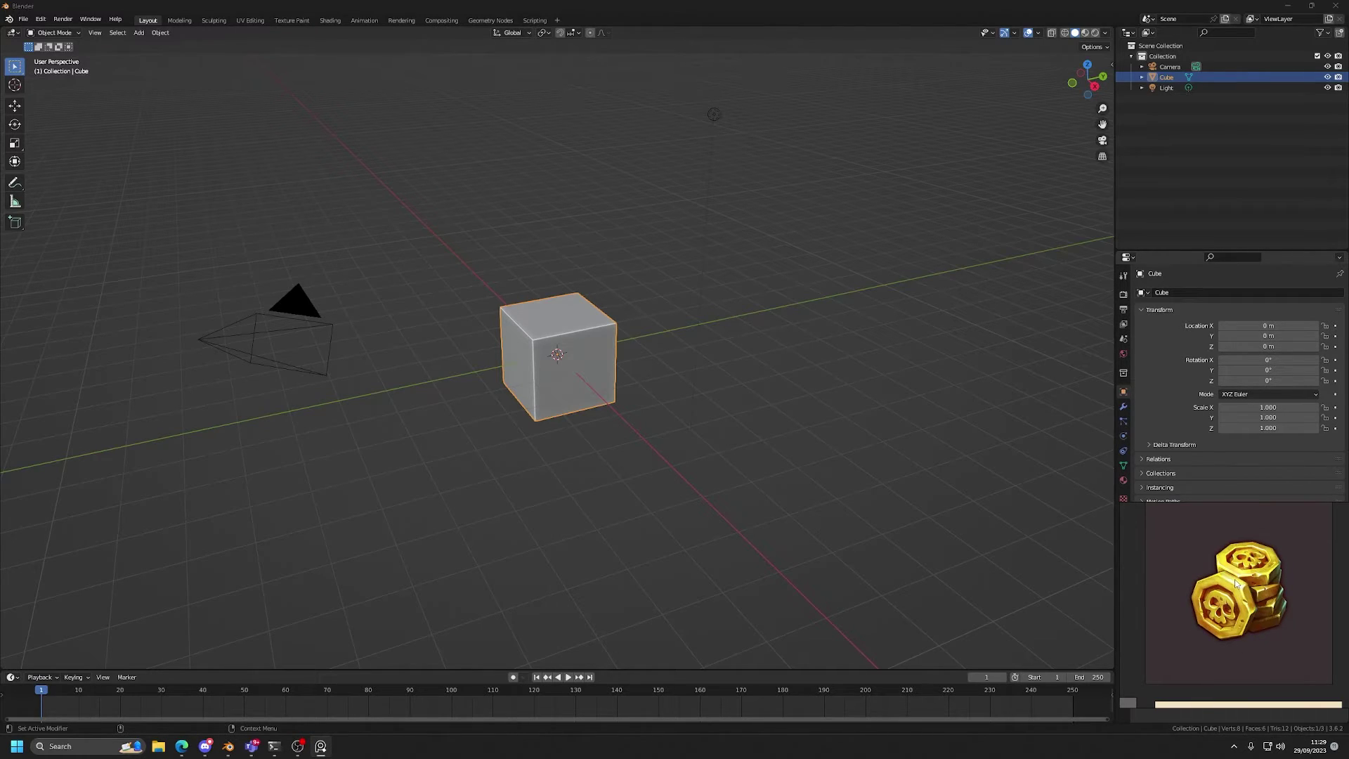
# Delete the default cube
pyautogui.press('Delete')
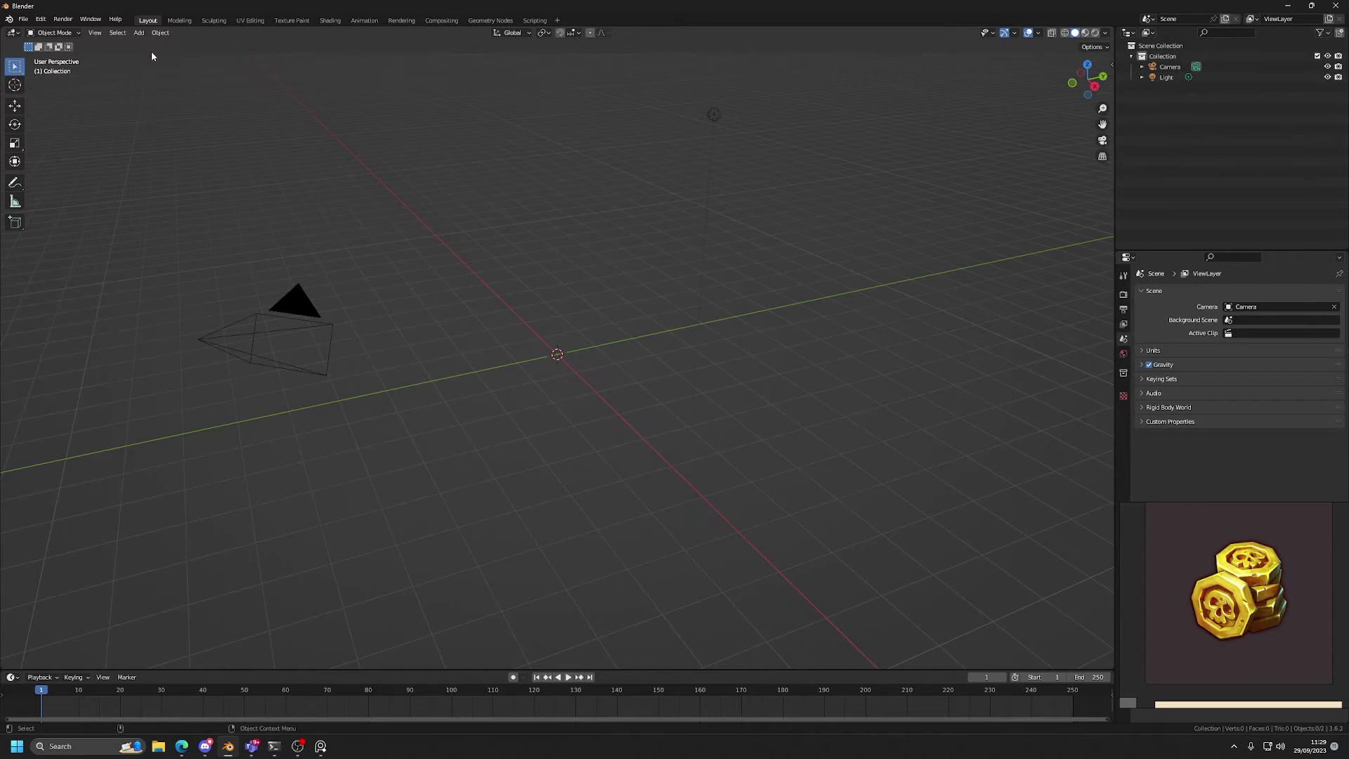
pyautogui.click(138, 32)
pyautogui.moveTo(165, 42)
pyautogui.click(256, 97)
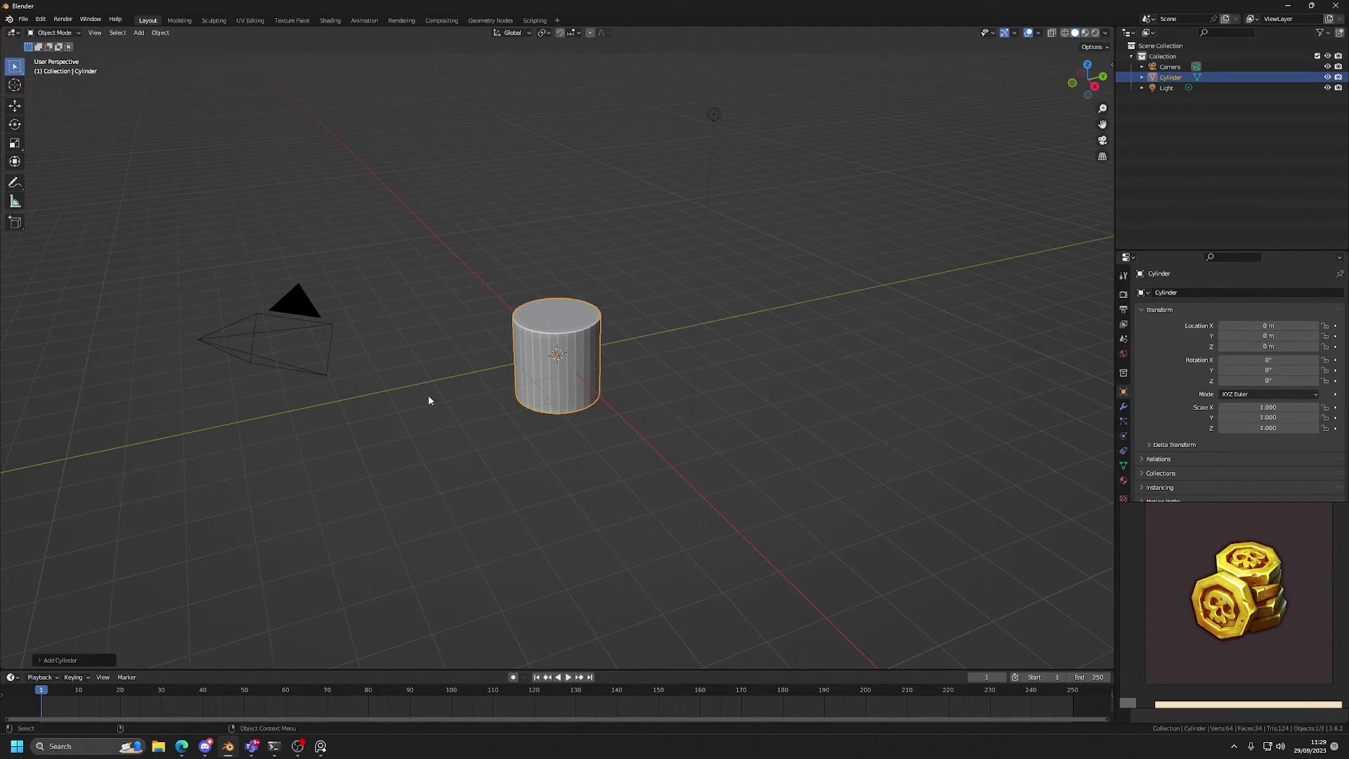
pyautogui.click(67, 660)
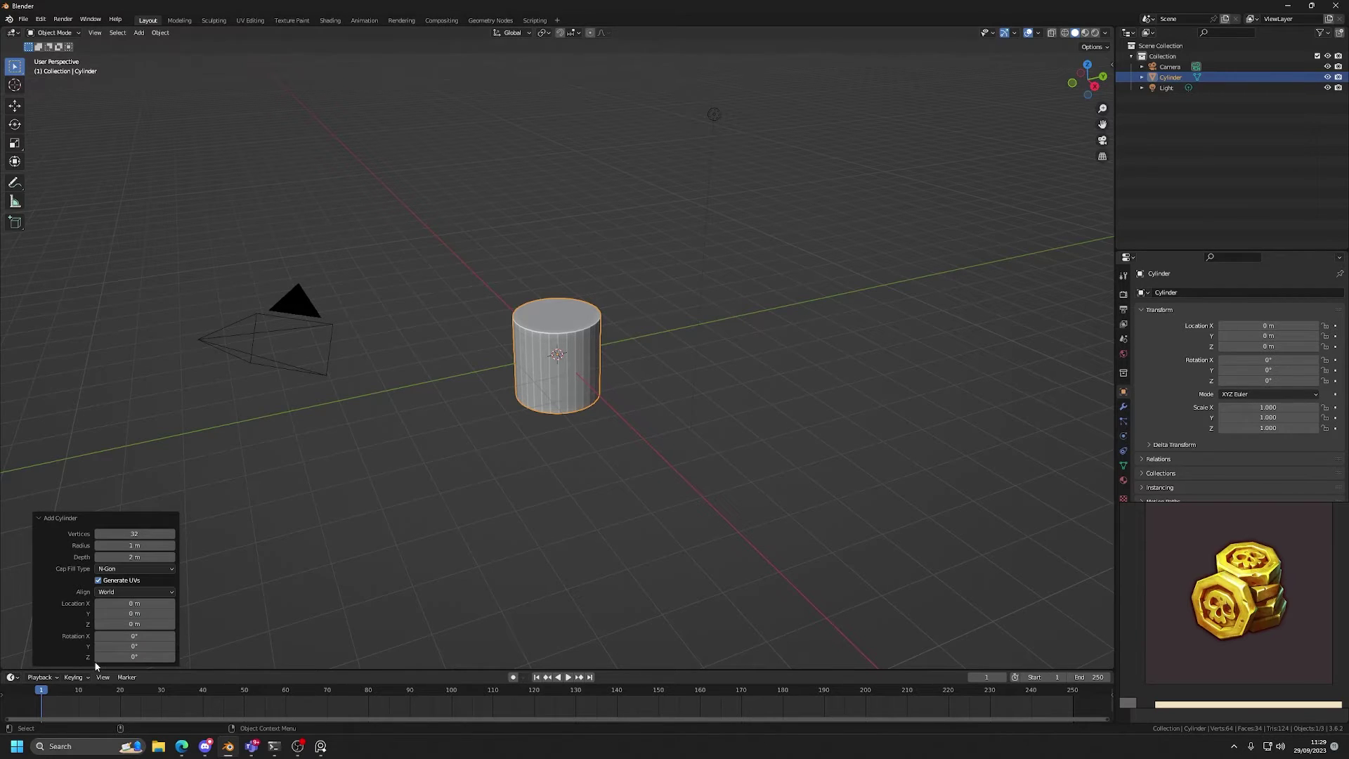
pyautogui.press('w')
pyautogui.moveTo(596, 348); pyautogui.dragTo(708, 325)
pyautogui.hotkey('ctrl', 'z')
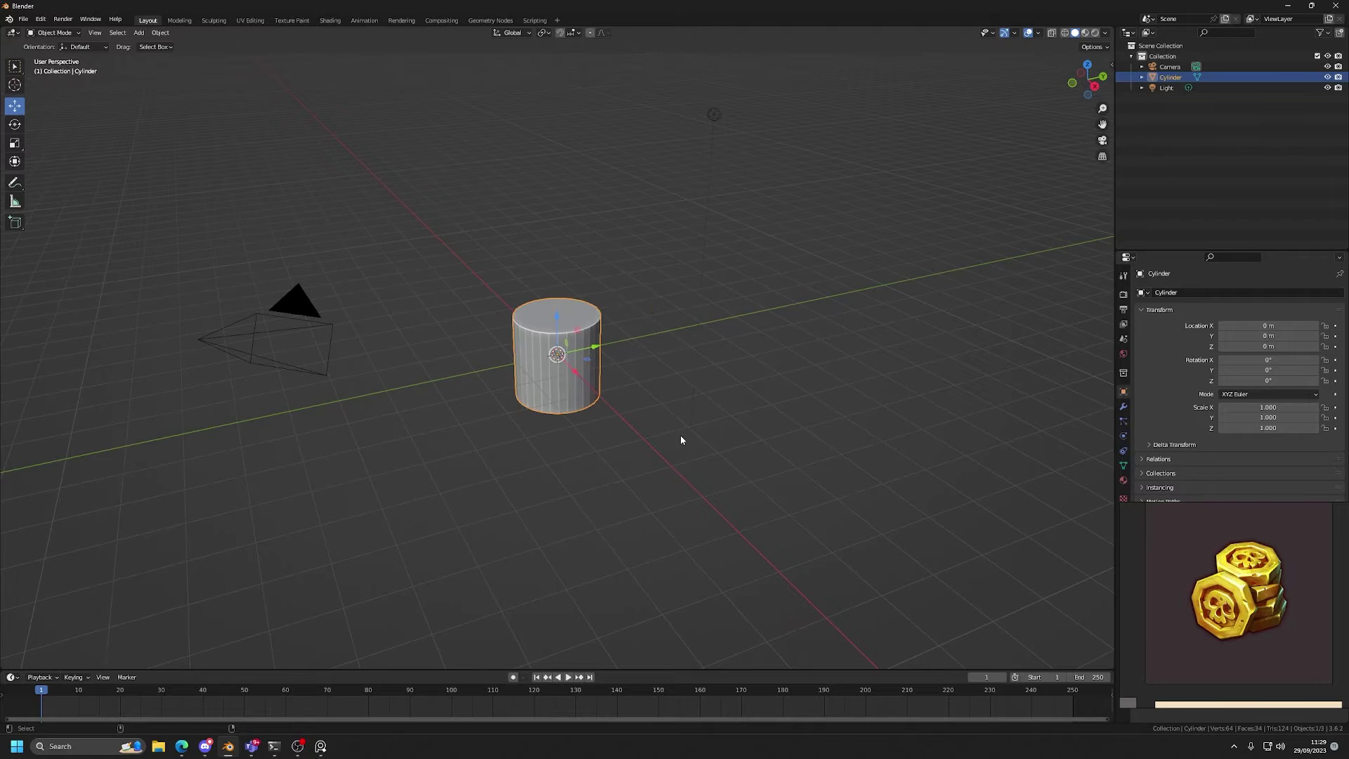
pyautogui.press('Delete')
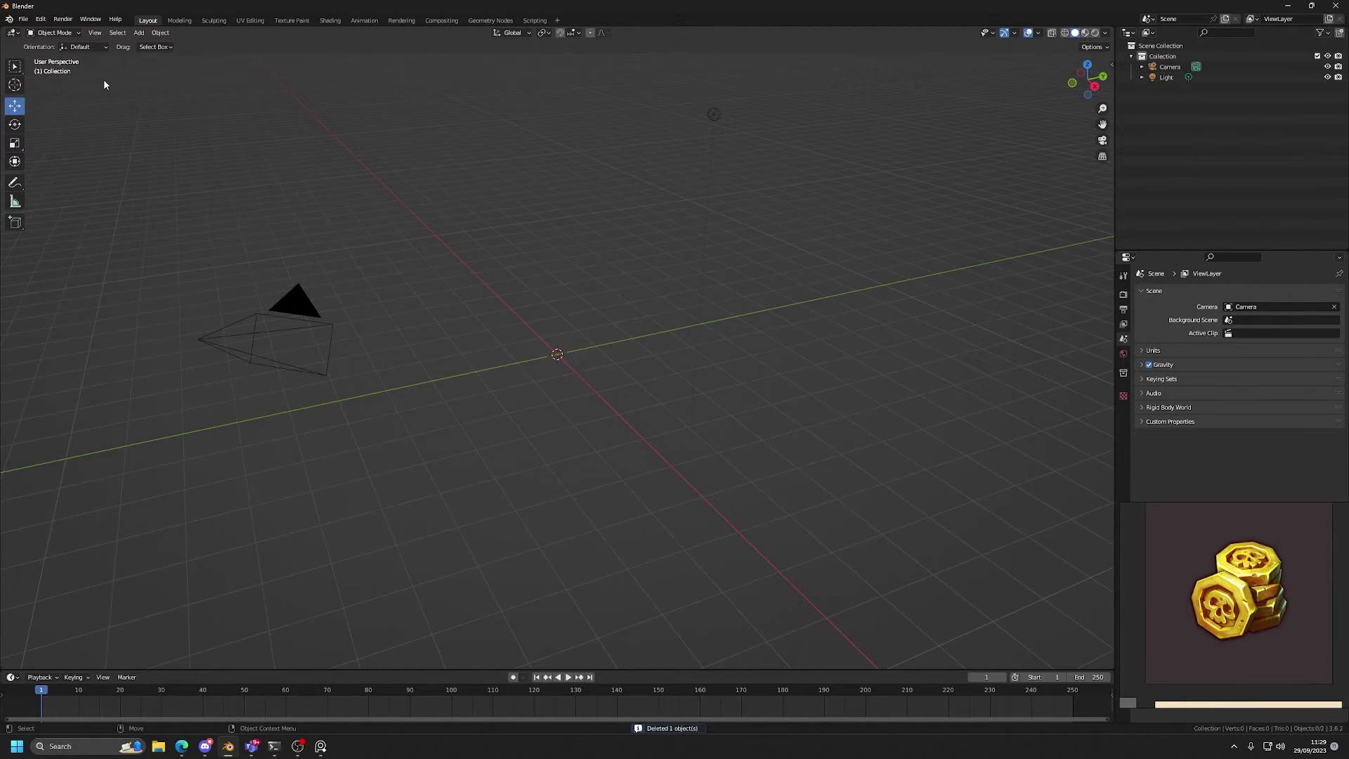
# Add a cylinder mesh at the world origin and set its vertices to 8
pyautogui.click(139, 33)
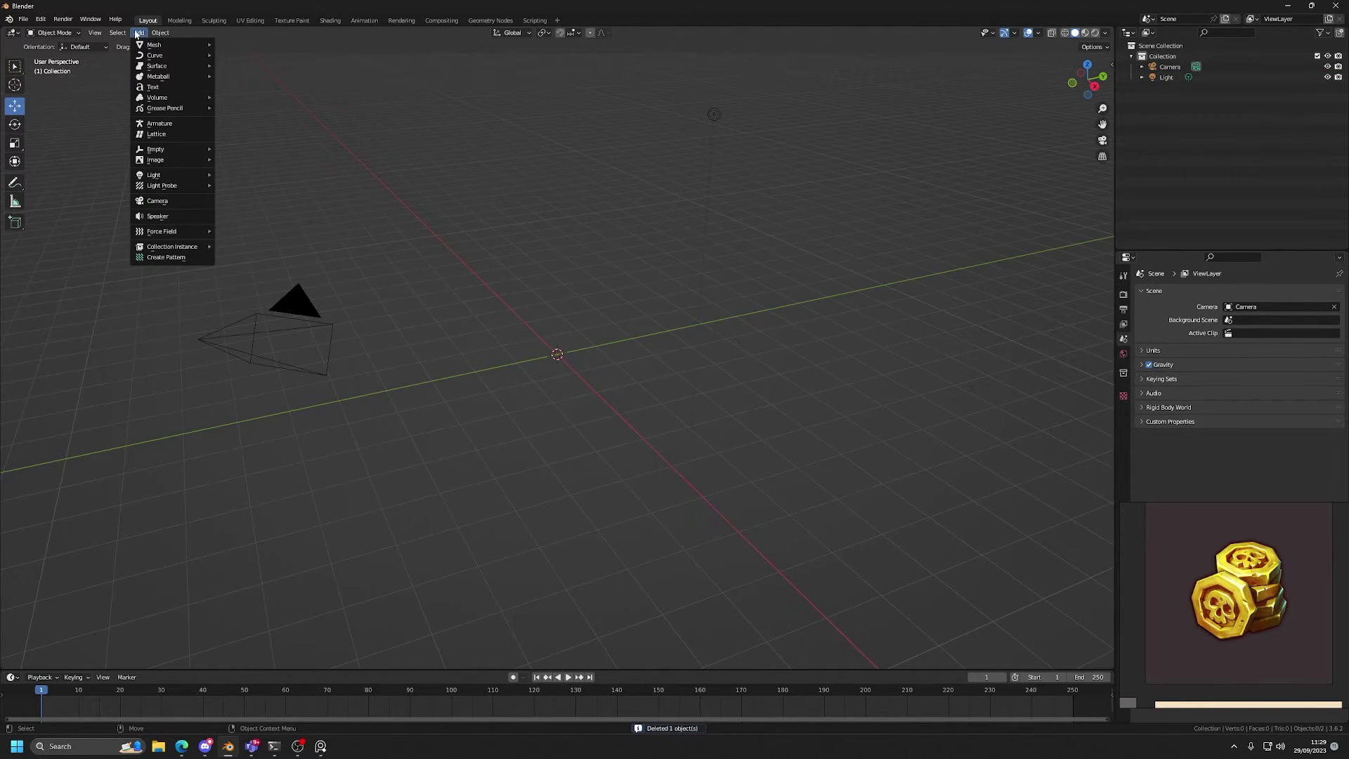
pyautogui.moveTo(154, 45)
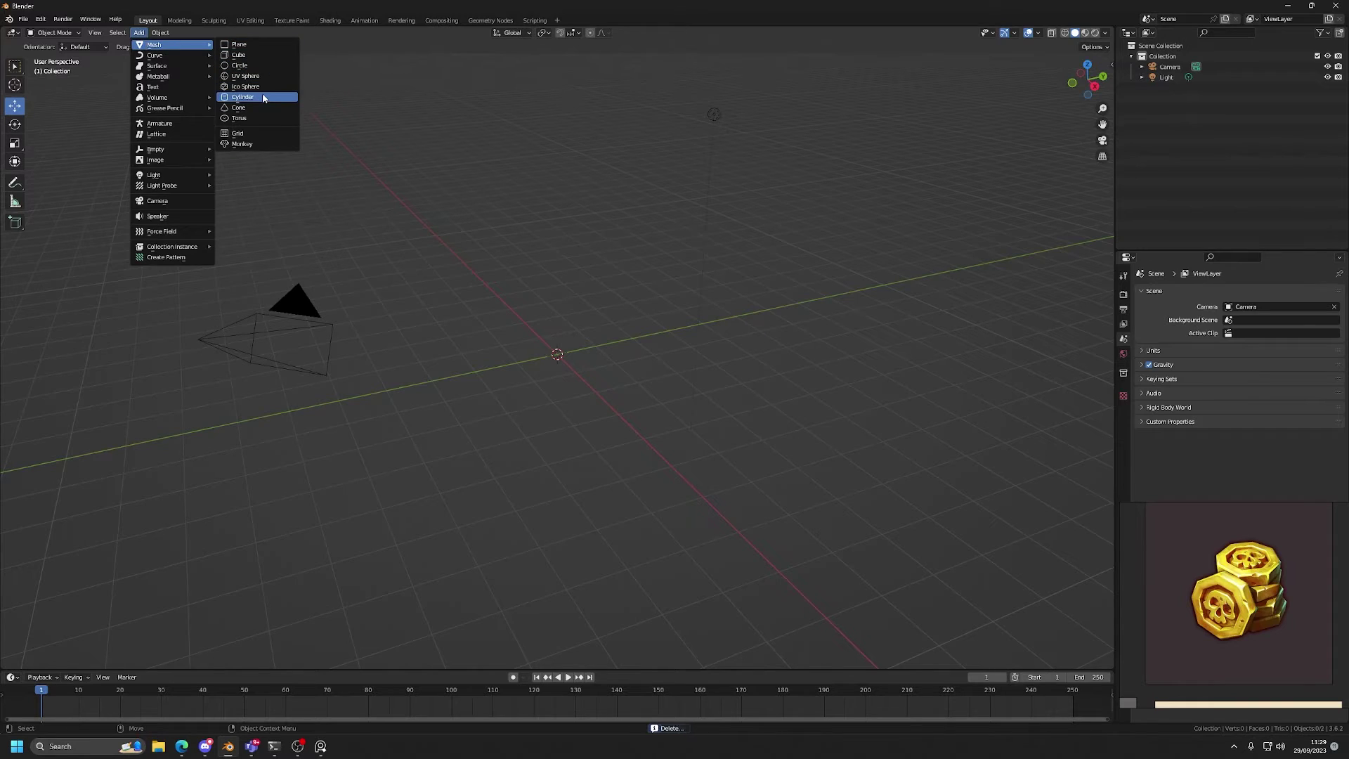
pyautogui.click(241, 96)
pyautogui.click(82, 519)
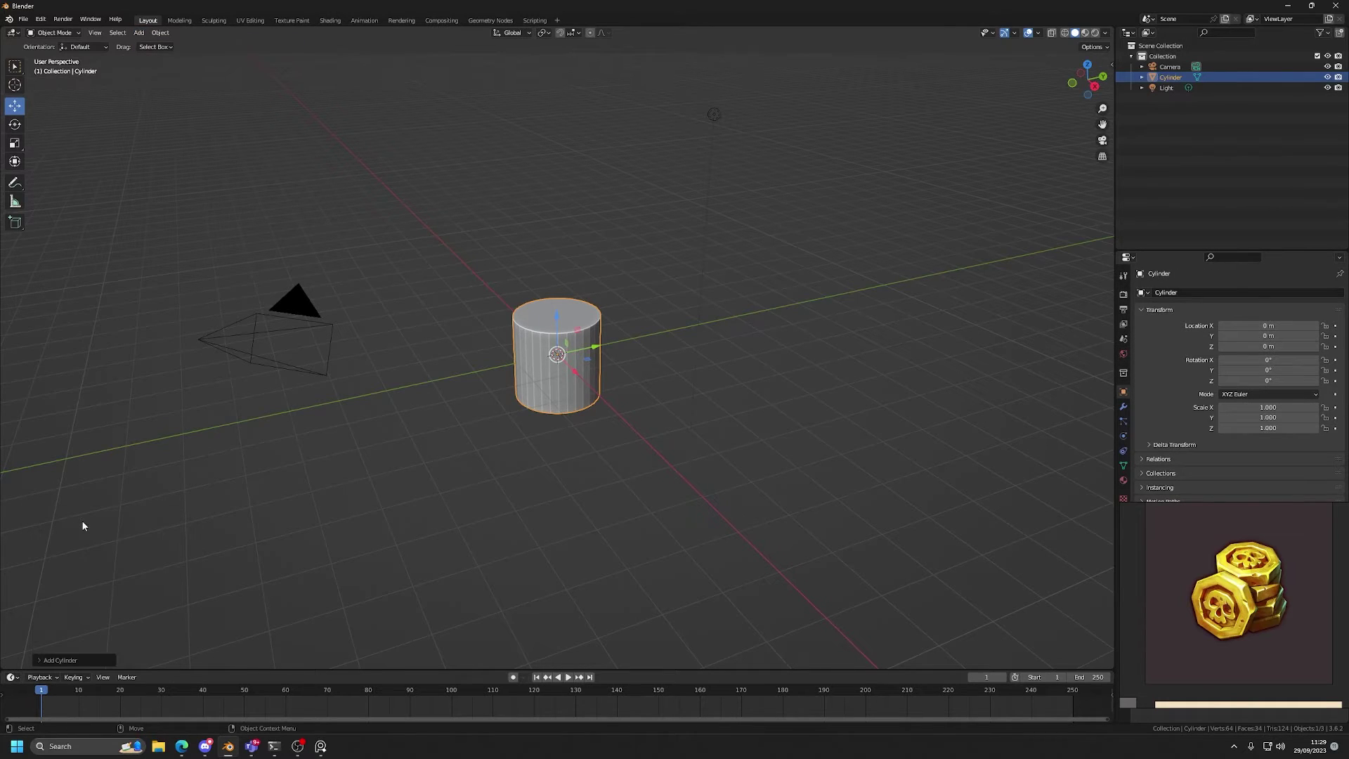
pyautogui.click(59, 658)
pyautogui.doubleClick(134, 534)
pyautogui.write('8')
pyautogui.press('Return')
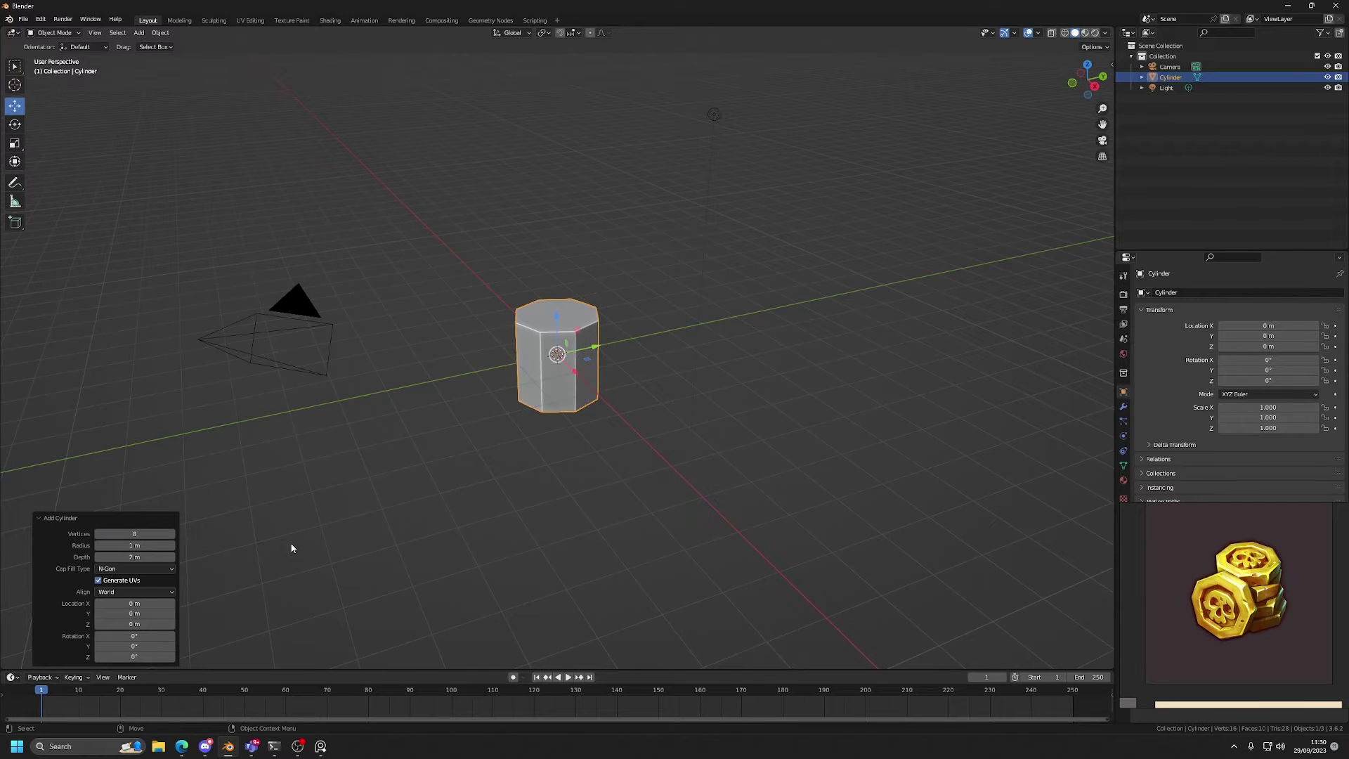
# Reduce the new cylinder's vertices to 7, judging its outline from above
pyautogui.scroll(4, 350, 364)
pyautogui.moveTo(590, 274); pyautogui.dragTo(550, 390, button='middle')
pyautogui.click(99, 534)
pyautogui.click(98, 534)
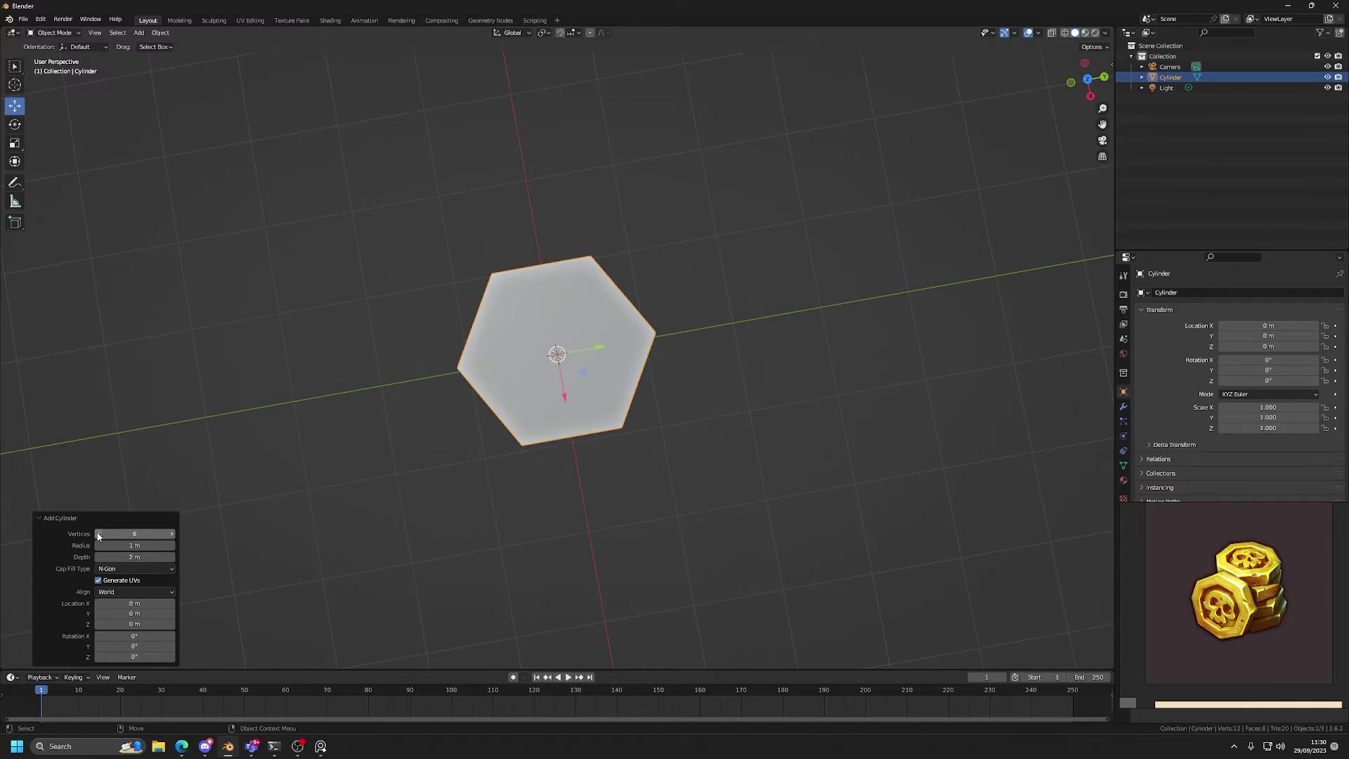
pyautogui.click(173, 535)
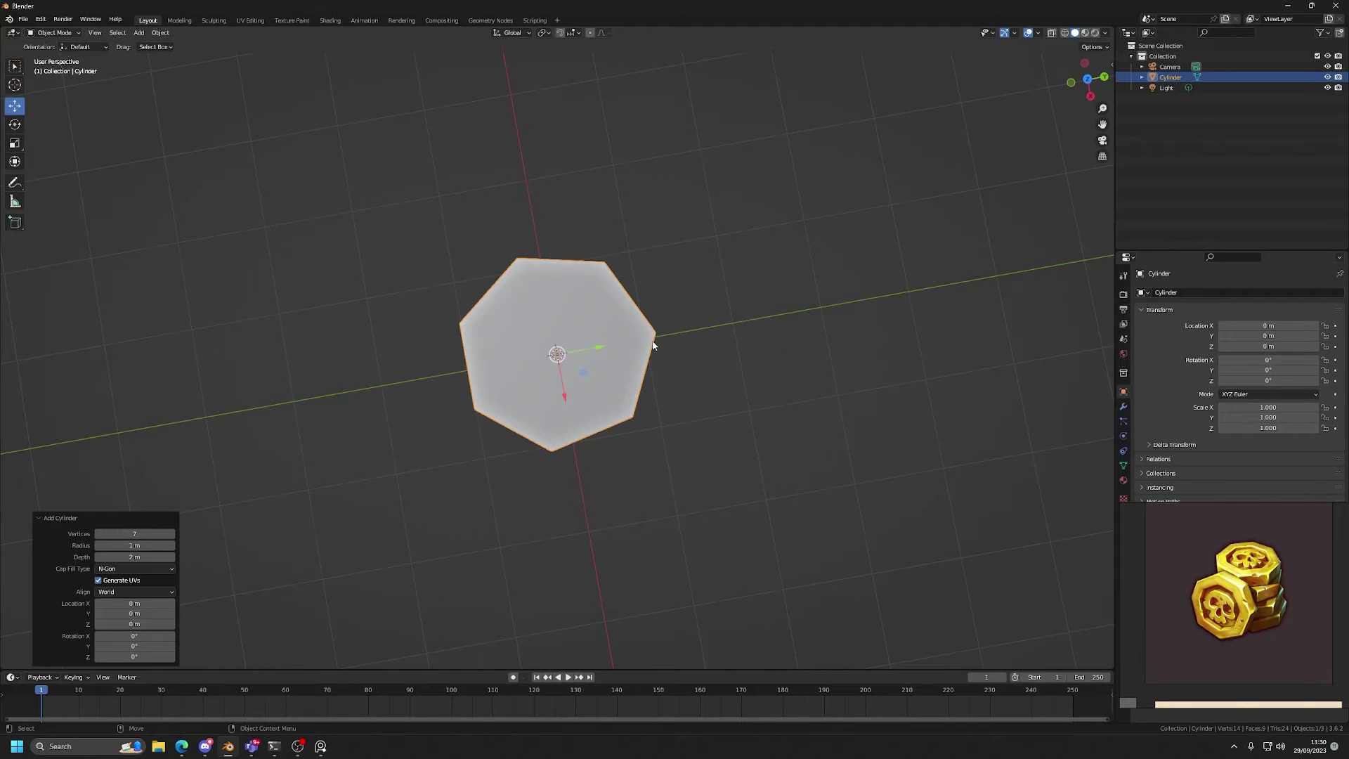
# Examine the seven-sided cylinder from the top and in perspective, and compare its shape with the coin references
pyautogui.moveTo(616, 280); pyautogui.dragTo(608, 345, button='middle')
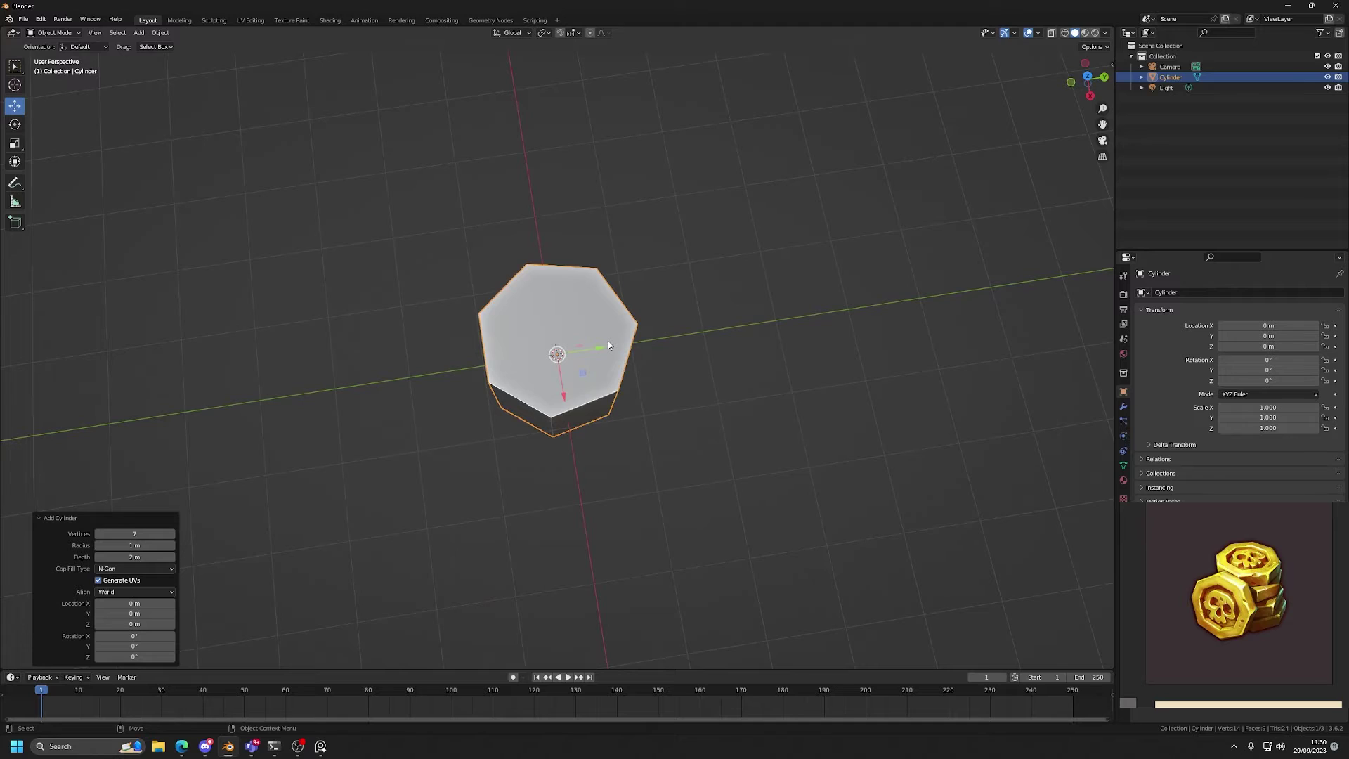
pyautogui.click(1087, 75)
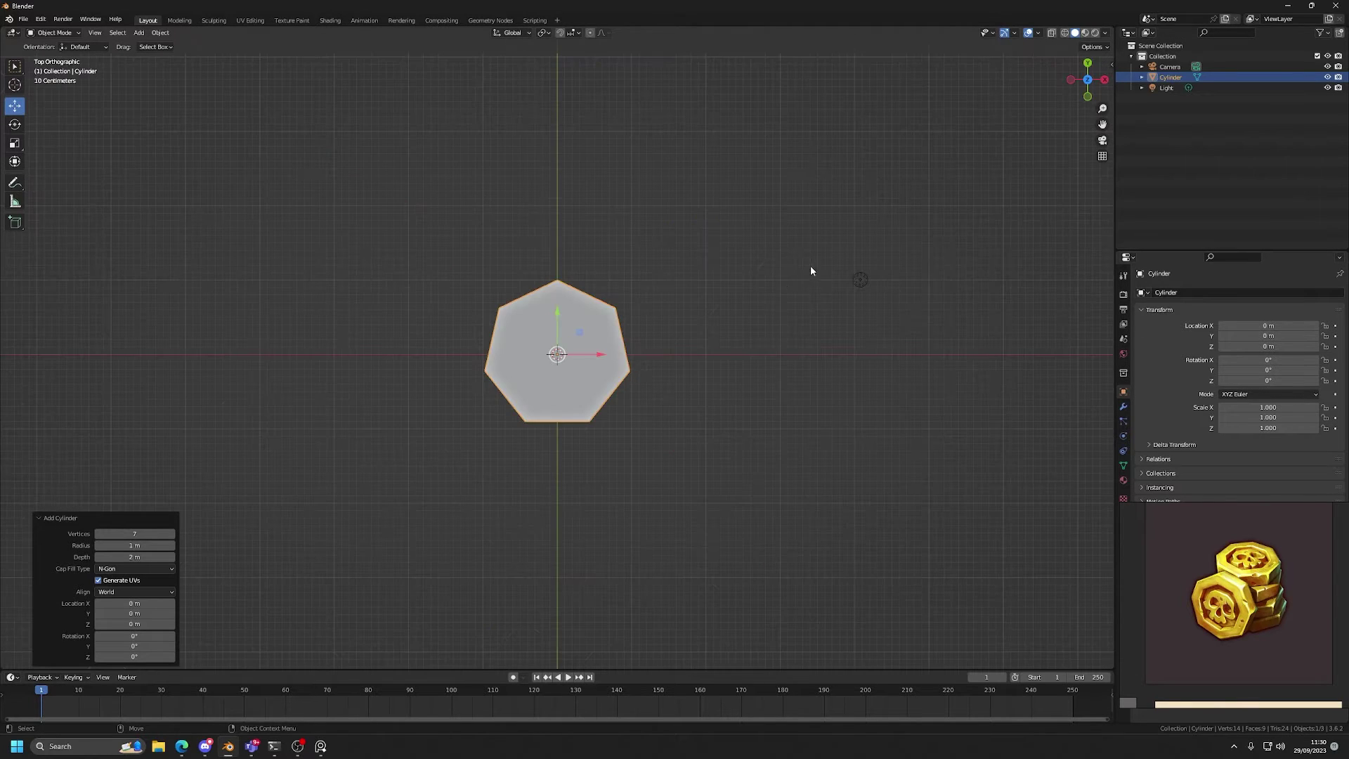
pyautogui.moveTo(735, 328); pyautogui.dragTo(666, 261, button='middle')
pyautogui.moveTo(517, 337); pyautogui.dragTo(705, 349, button='middle')
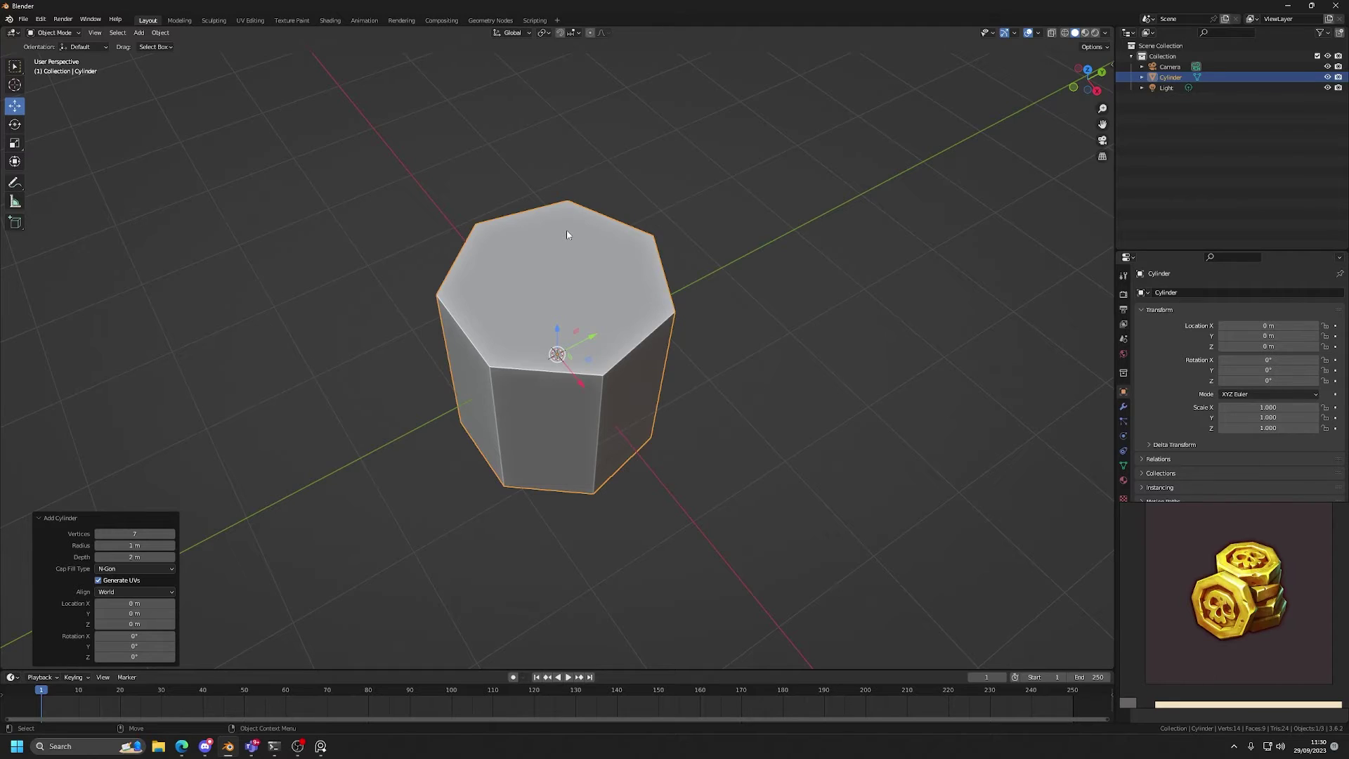
pyautogui.scroll(-5, 1220, 586)
pyautogui.scroll(3, 1223, 563)
pyautogui.moveTo(1203, 632); pyautogui.dragTo(1275, 563, button='middle')
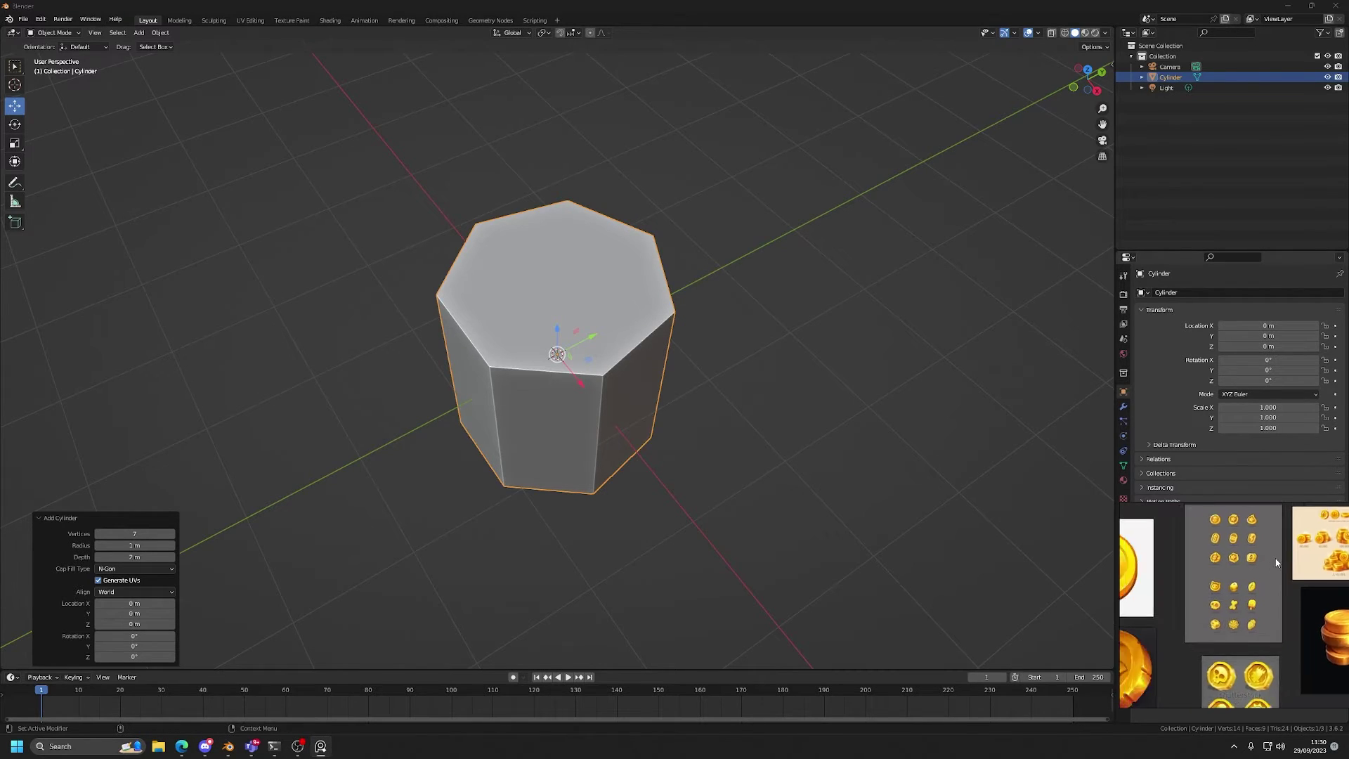
pyautogui.scroll(5, 1277, 562)
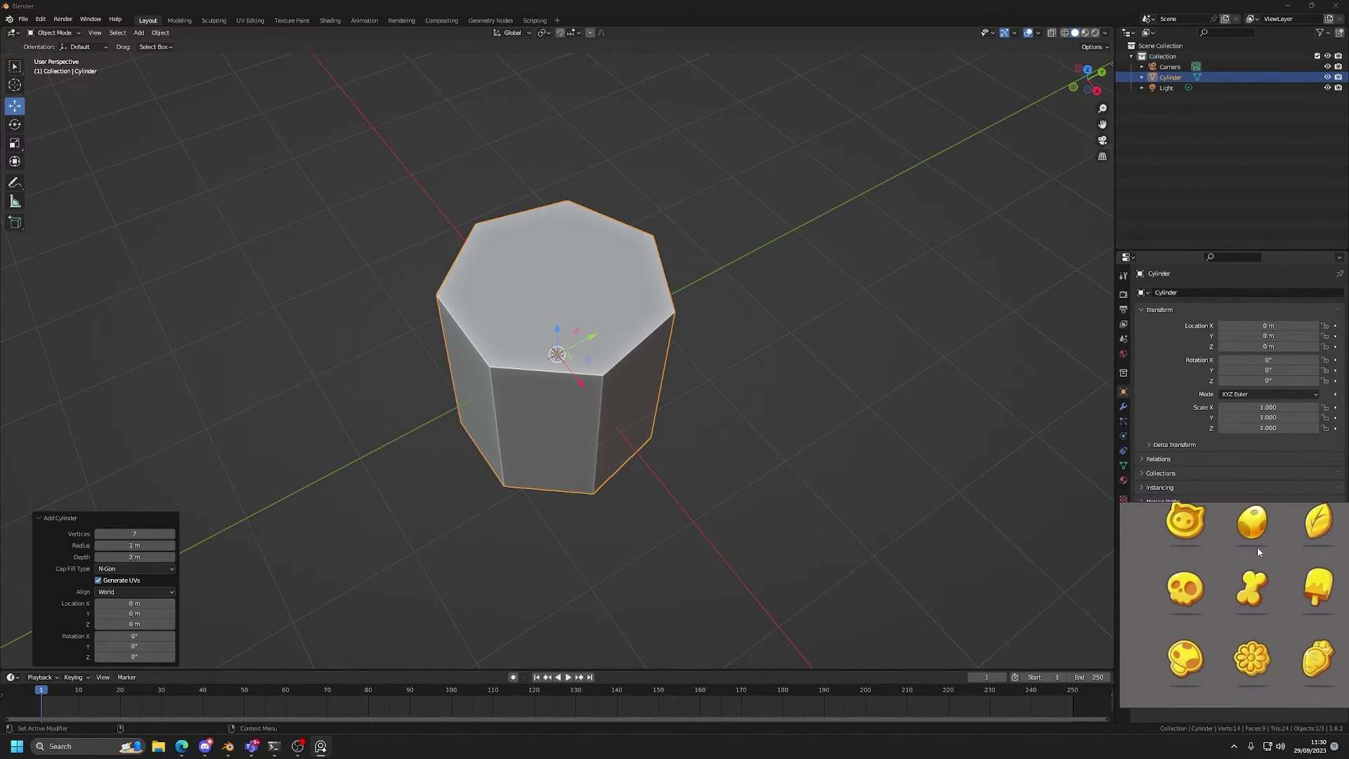
pyautogui.scroll(-5, 1254, 546)
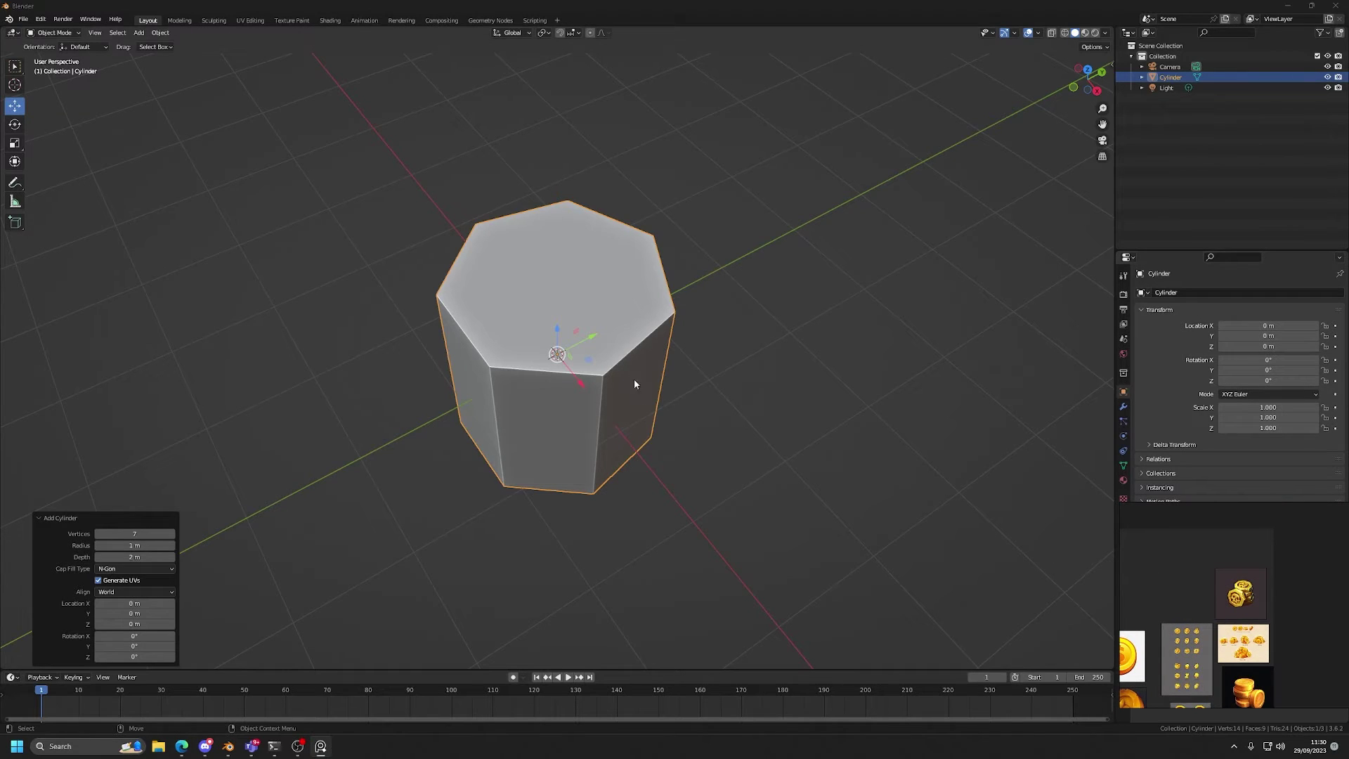
pyautogui.moveTo(632, 308)
pyautogui.mouseDown(button='middle')
pyautogui.moveTo(630, 323)
pyautogui.moveTo(583, 281)
pyautogui.moveTo(605, 305)
pyautogui.mouseUp(button='middle')
pyautogui.moveTo(634, 247); pyautogui.dragTo(623, 369, button='middle')
# Flatten the cylinder into a coin shape by scaling it to about 0.266 along Z, and return to the Move tool
pyautogui.hotkey('shift', 'space')
pyautogui.press('d')
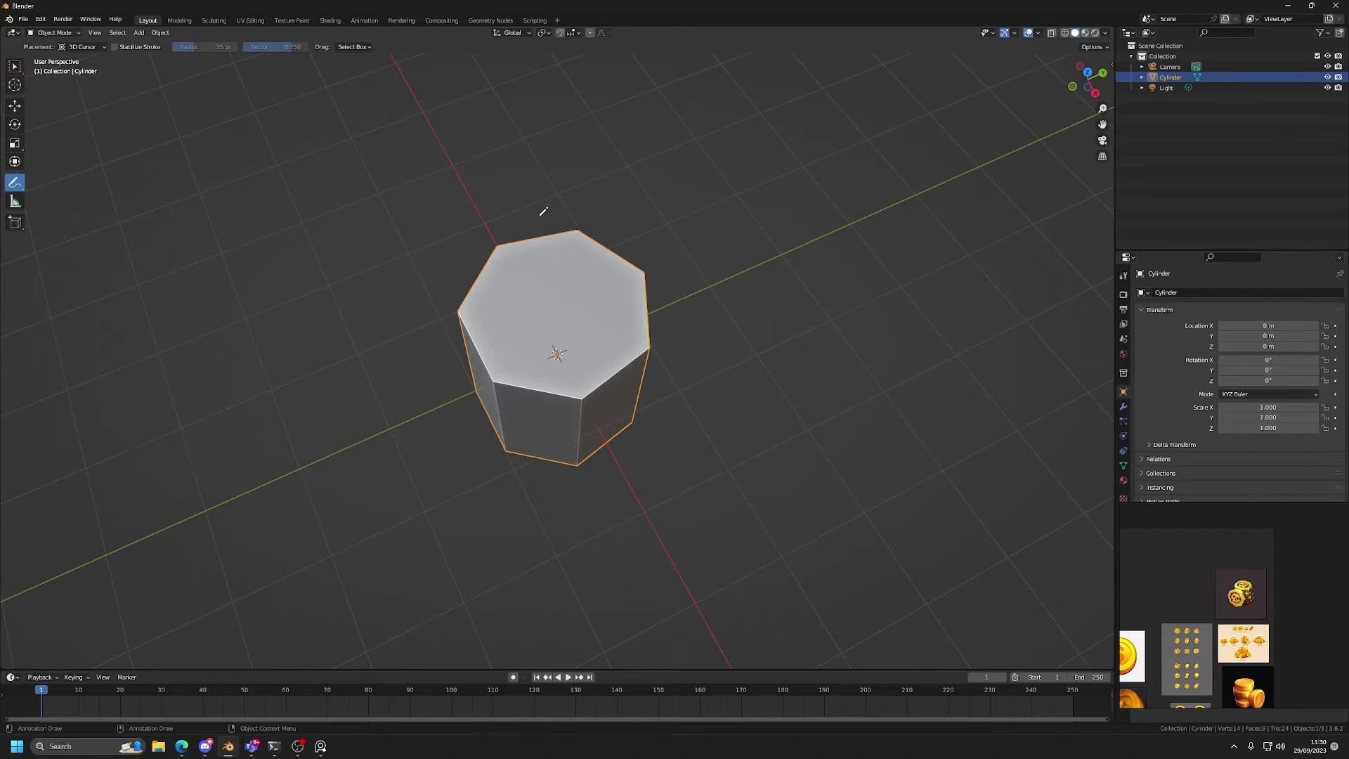
pyautogui.hotkey('shift', 'space')
pyautogui.press('g')
pyautogui.moveTo(662, 386); pyautogui.dragTo(636, 320, button='middle')
pyautogui.hotkey('shift', 'space')
pyautogui.press('s')
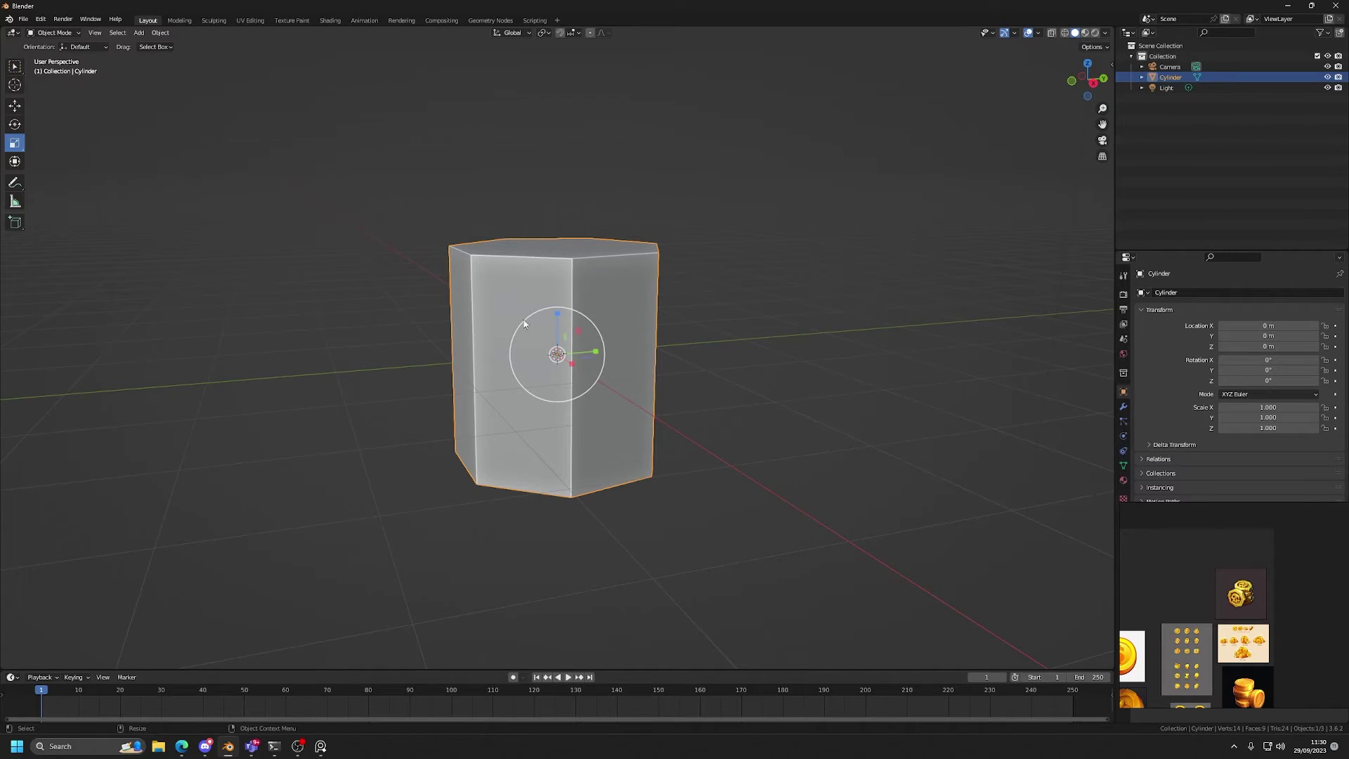
pyautogui.press('r')
pyautogui.press('r')
pyautogui.moveTo(554, 314); pyautogui.dragTo(560, 341)
pyautogui.moveTo(560, 340); pyautogui.dragTo(618, 327, button='middle')
pyautogui.hotkey('shift', 'space')
pyautogui.press('d')
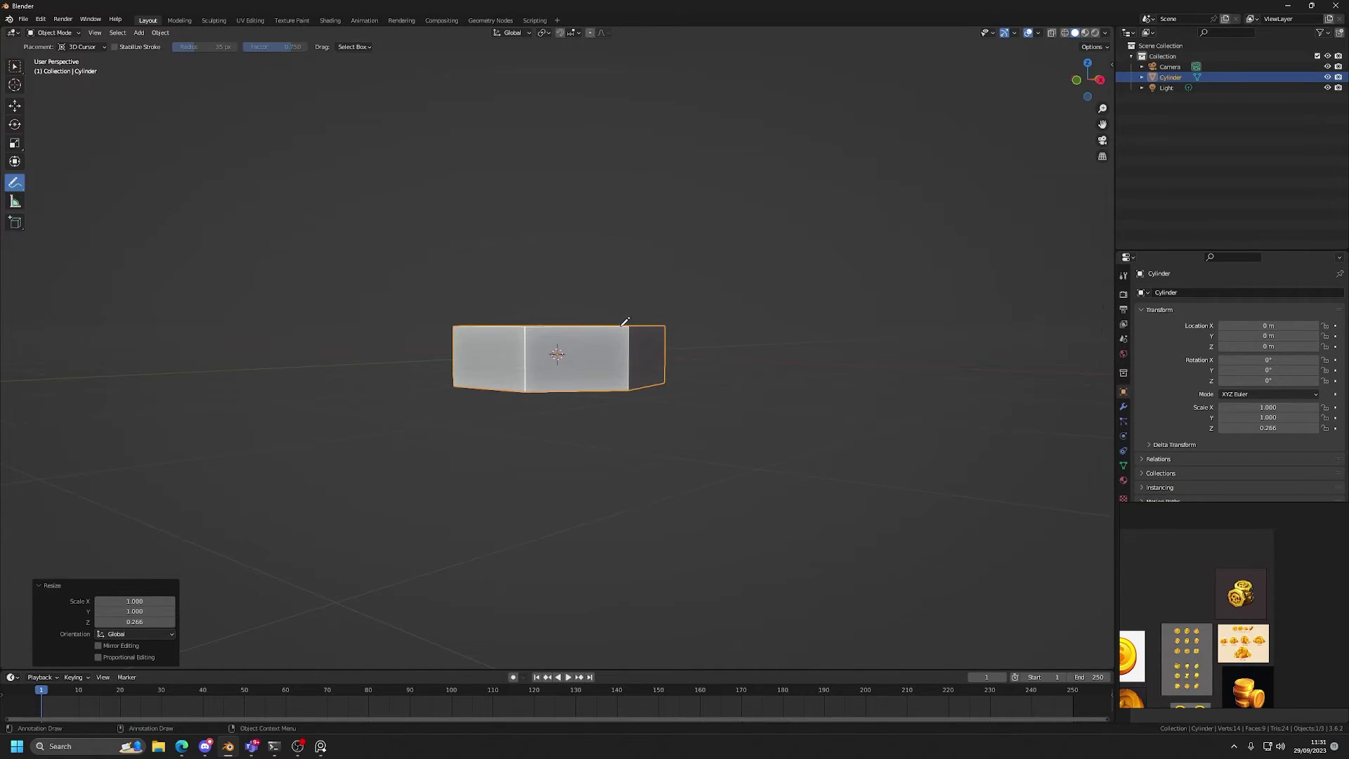
pyautogui.hotkey('shift', 'space')
pyautogui.press('g')
# Examine the flattened cylinder and compare its thickness with the skull coins and Coin Package references
pyautogui.moveTo(639, 349)
pyautogui.mouseDown(button='middle')
pyautogui.moveTo(625, 371)
pyautogui.moveTo(555, 402)
pyautogui.moveTo(685, 351)
pyautogui.moveTo(636, 399)
pyautogui.mouseUp(button='middle')
pyautogui.scroll(3, 632, 401)
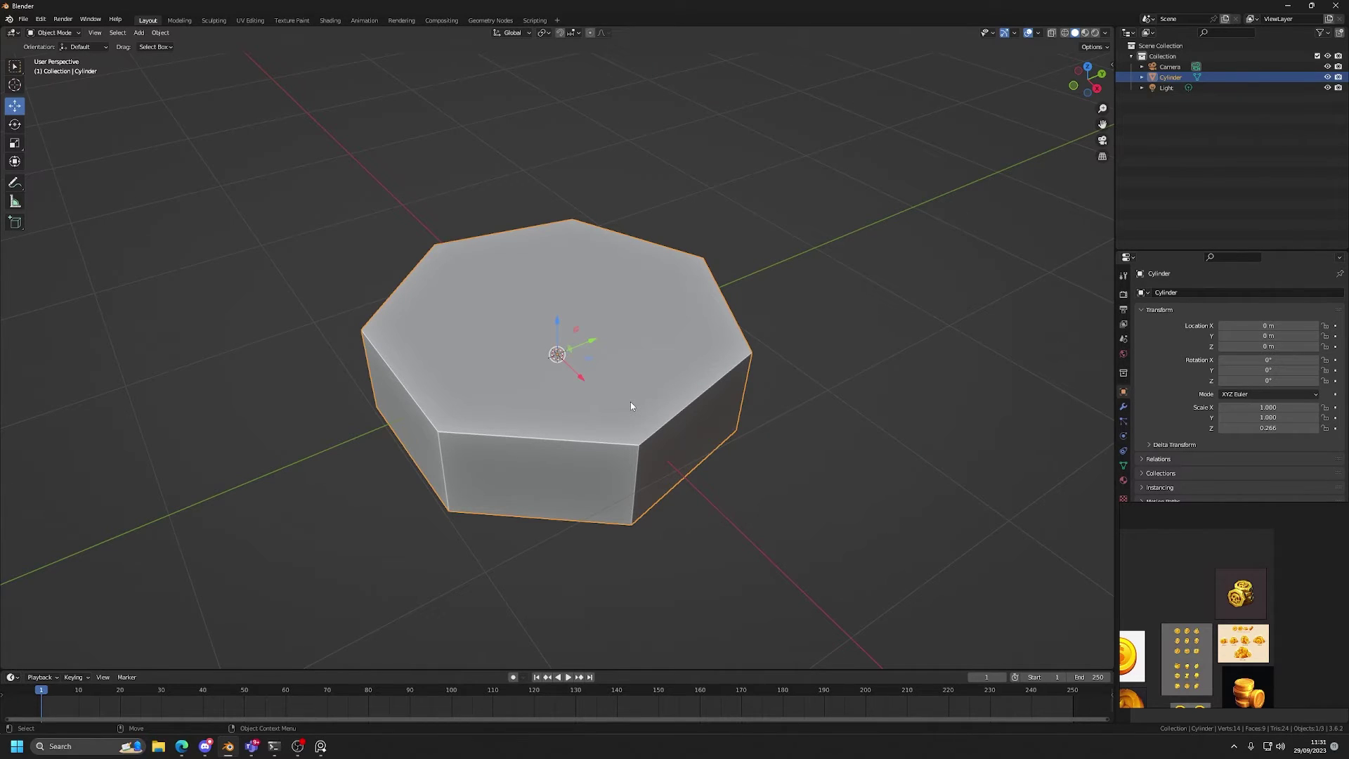
pyautogui.scroll(6, 1242, 596)
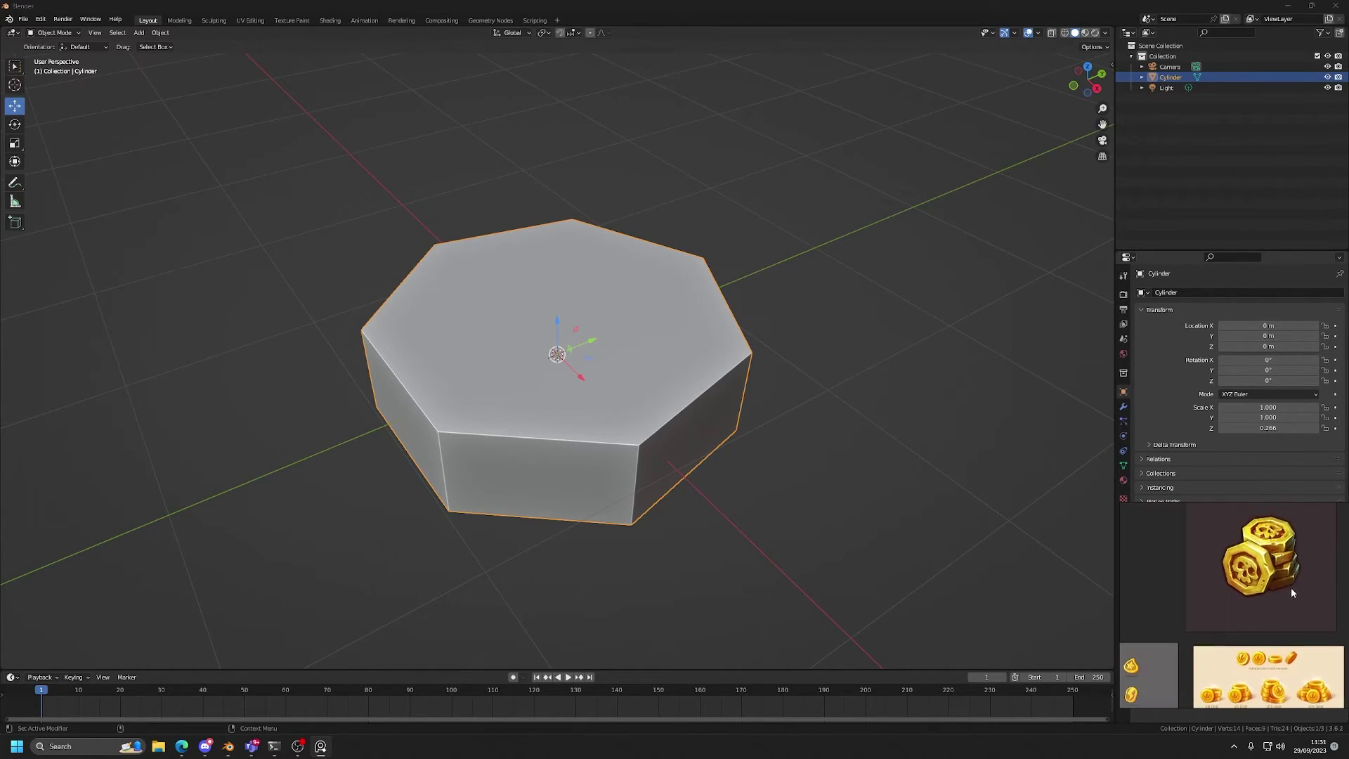
pyautogui.scroll(-6, 1190, 598)
pyautogui.moveTo(1219, 651); pyautogui.dragTo(1205, 534, button='middle')
pyautogui.scroll(3, 1205, 534)
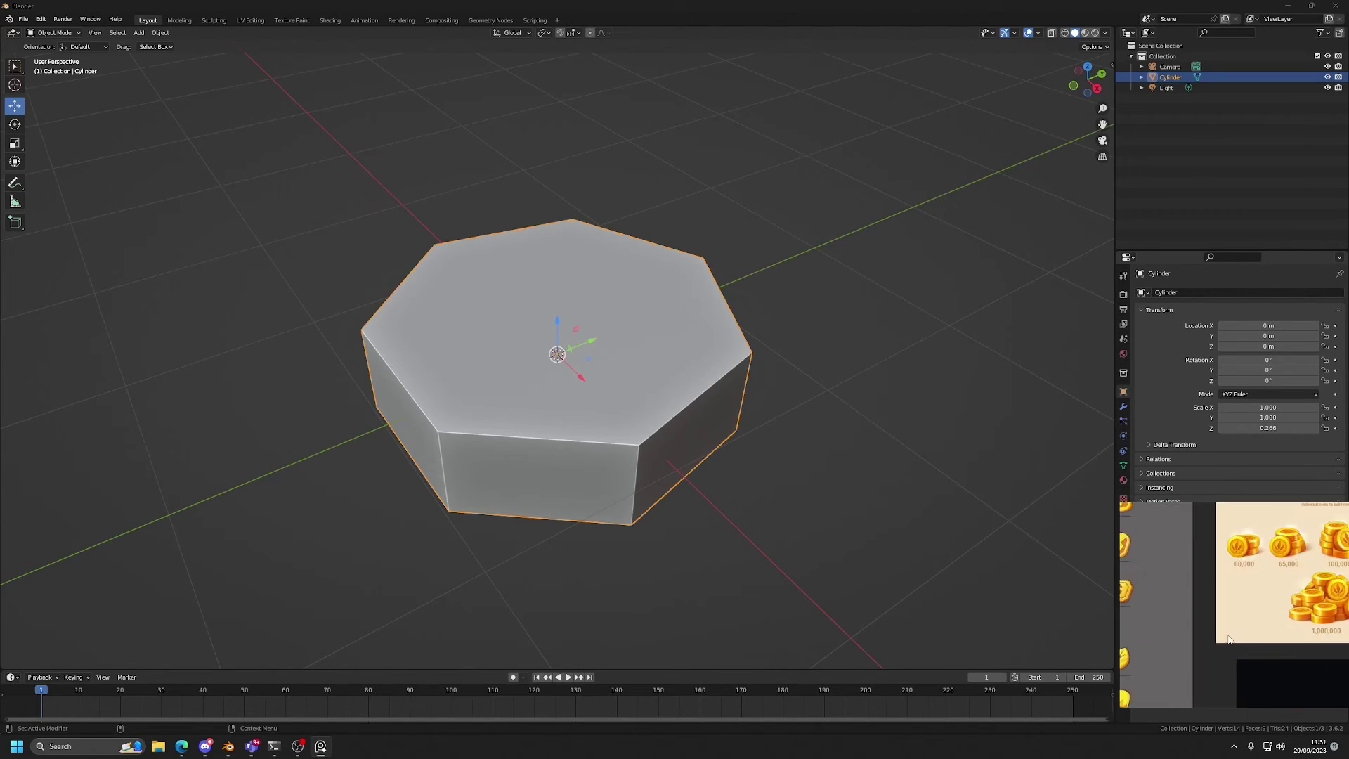
# Compare the coin references, including the Coin Package, skull coins, dollar coin and stacked coins, to judge a suitable coin thickness
pyautogui.moveTo(1145, 583); pyautogui.dragTo(1283, 602, button='middle')
pyautogui.scroll(3, 1247, 562)
pyautogui.scroll(-4, 1242, 555)
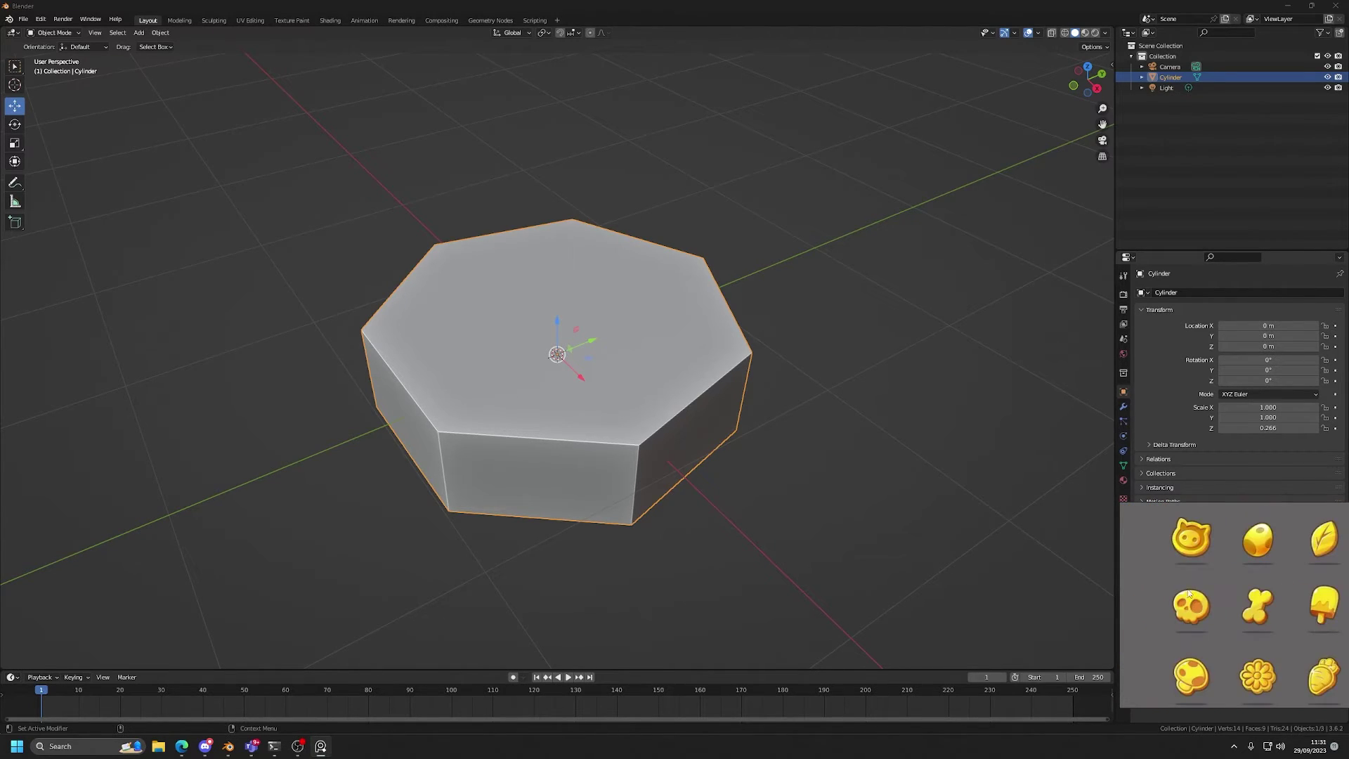
pyautogui.scroll(5, 1201, 625)
pyautogui.scroll(-5, 1236, 603)
pyautogui.scroll(6, 1213, 607)
pyautogui.scroll(-6, 1214, 607)
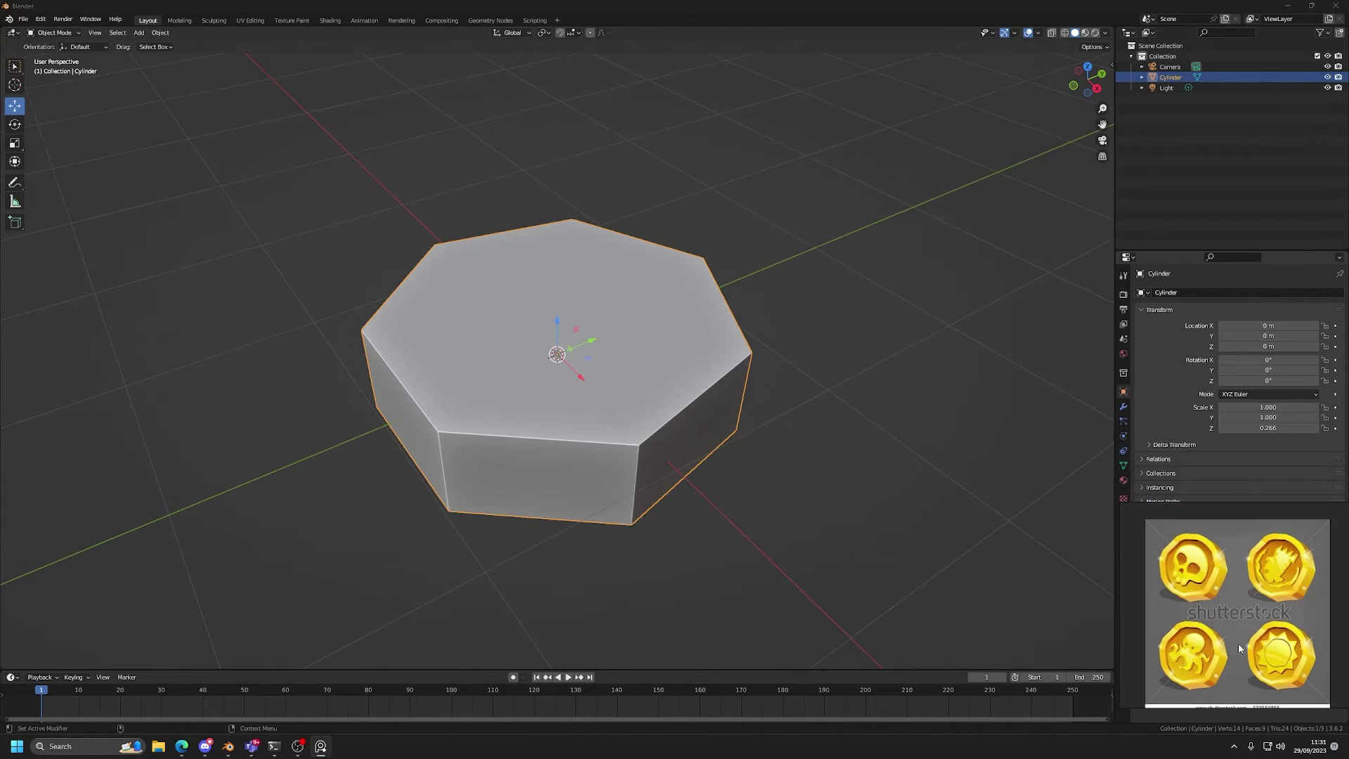
pyautogui.scroll(3, 1247, 613)
pyautogui.scroll(-4, 1259, 579)
pyautogui.scroll(4, 1195, 608)
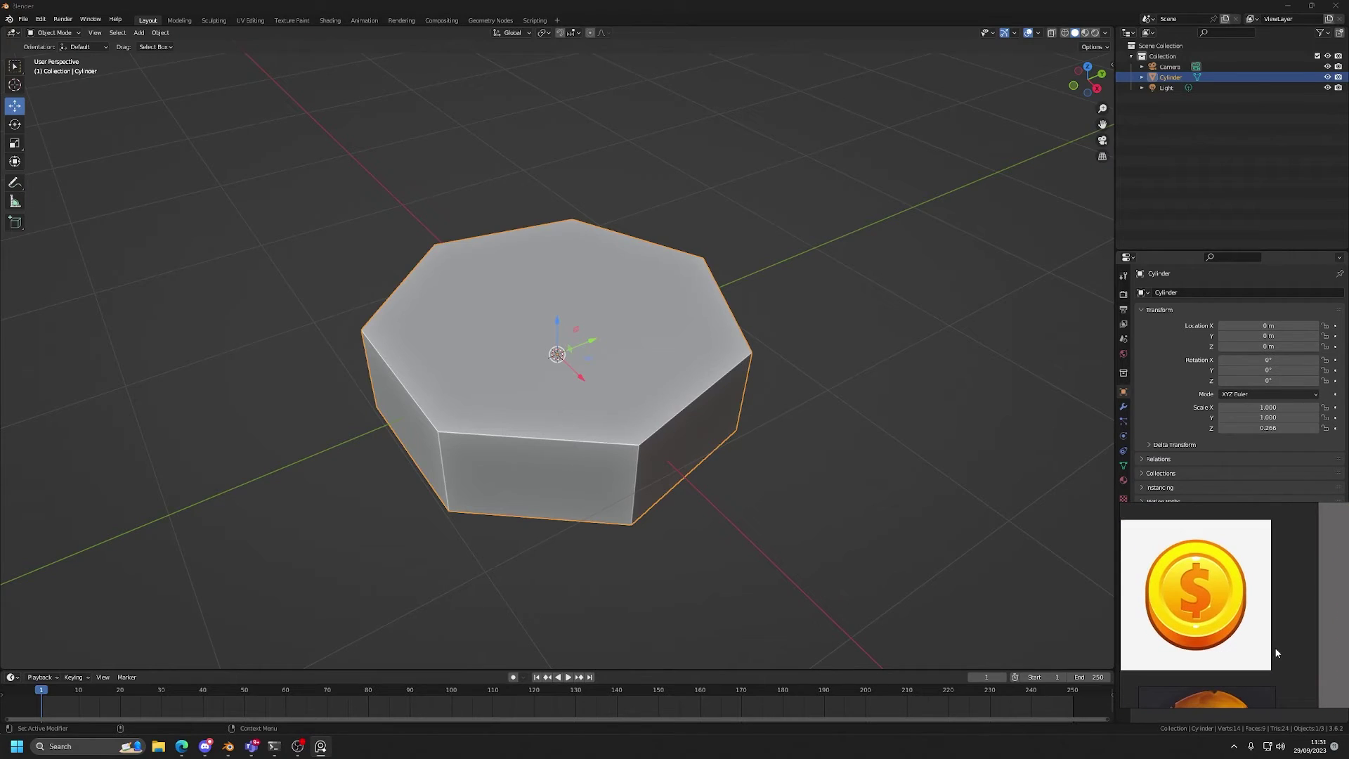
pyautogui.scroll(-3, 1208, 618)
pyautogui.scroll(5, 1237, 632)
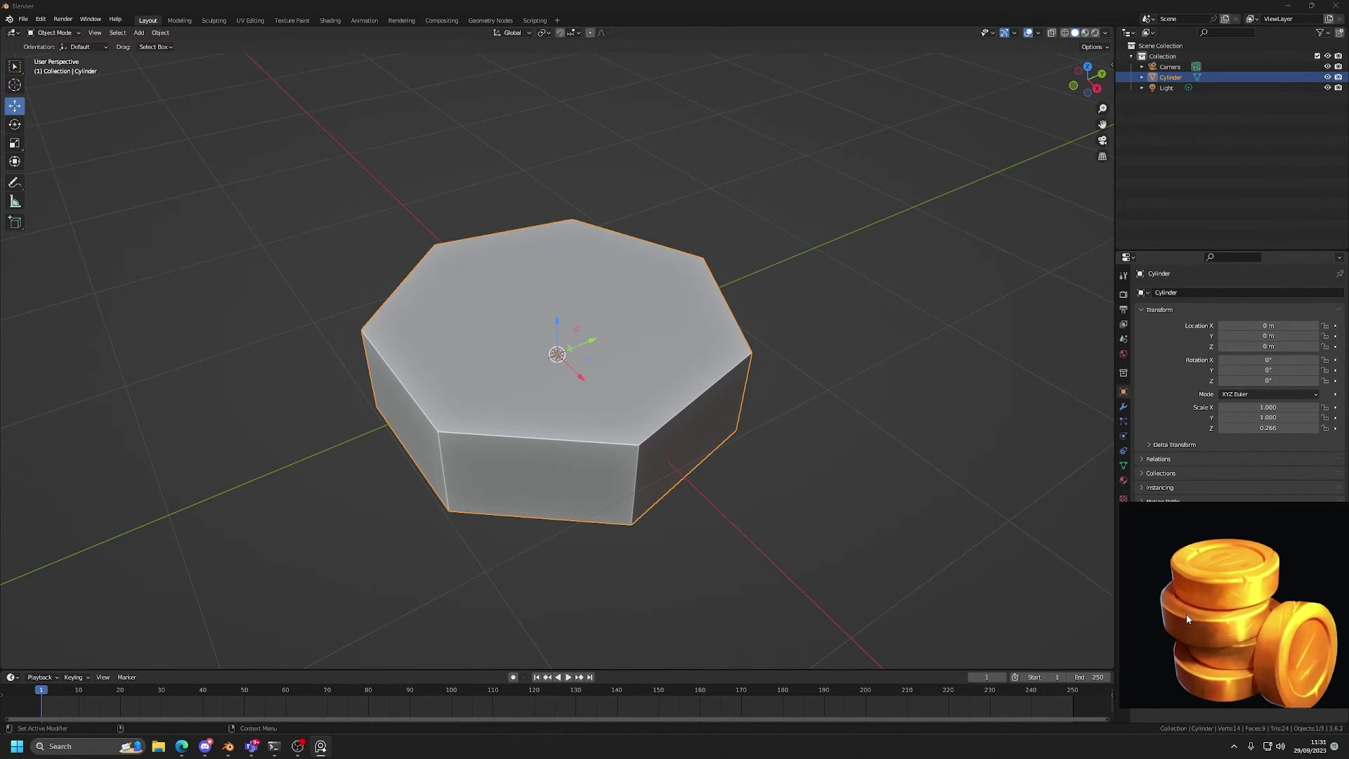
pyautogui.scroll(-4, 1197, 620)
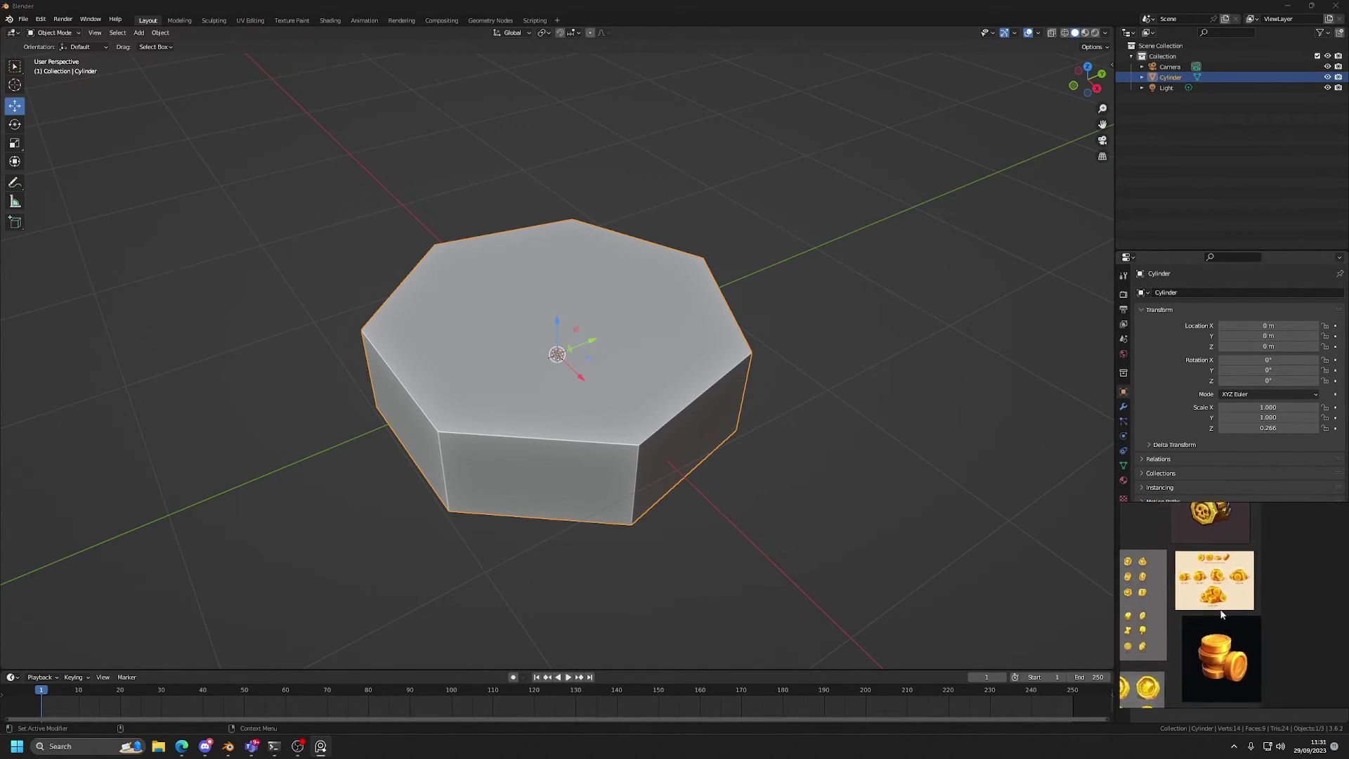
pyautogui.scroll(4, 1222, 627)
pyautogui.scroll(-4, 1223, 626)
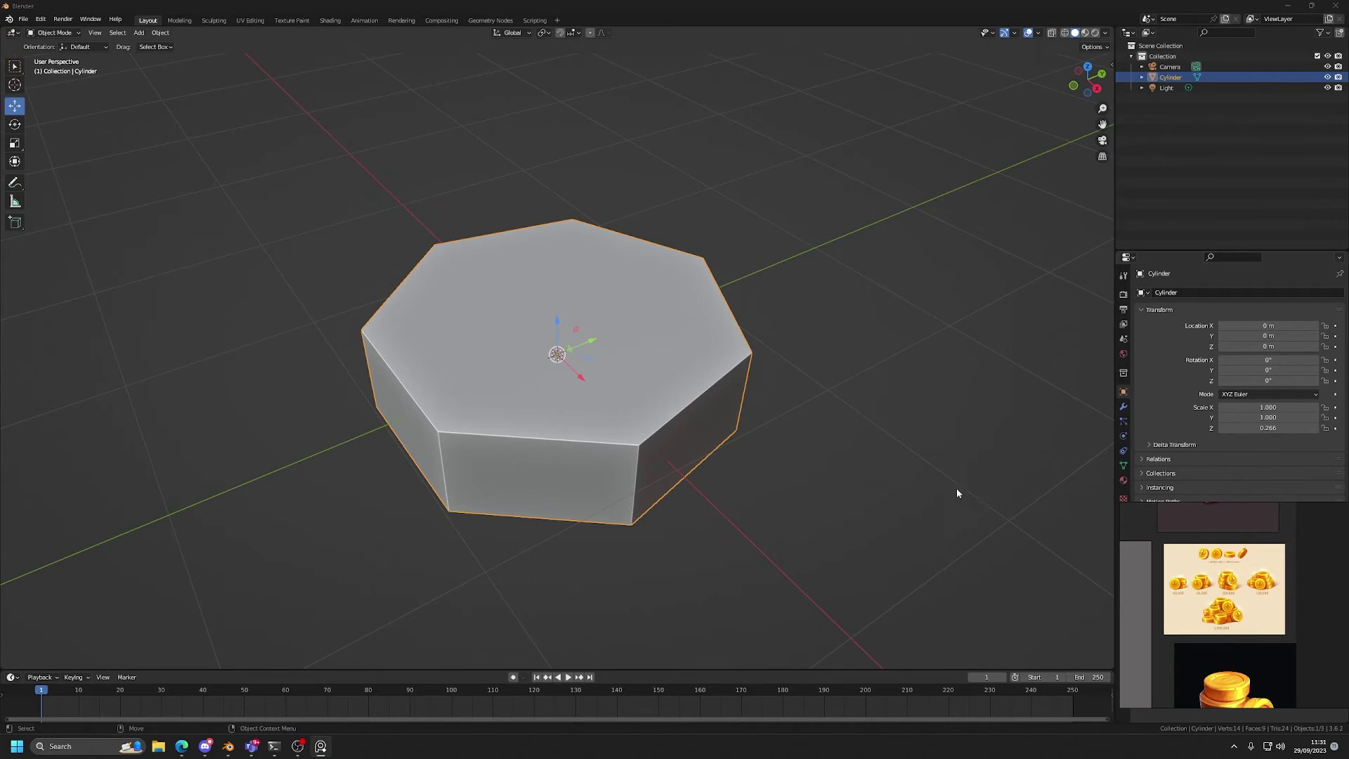
# Thicken the cylinder slightly by scaling it along Z to about 0.289, and return to the Move tool
pyautogui.click(641, 365)
pyautogui.scroll(-2, 641, 366)
pyautogui.keyDown('alt'); pyautogui.moveTo(662, 396); pyautogui.dragTo(665, 367); pyautogui.keyUp('alt')
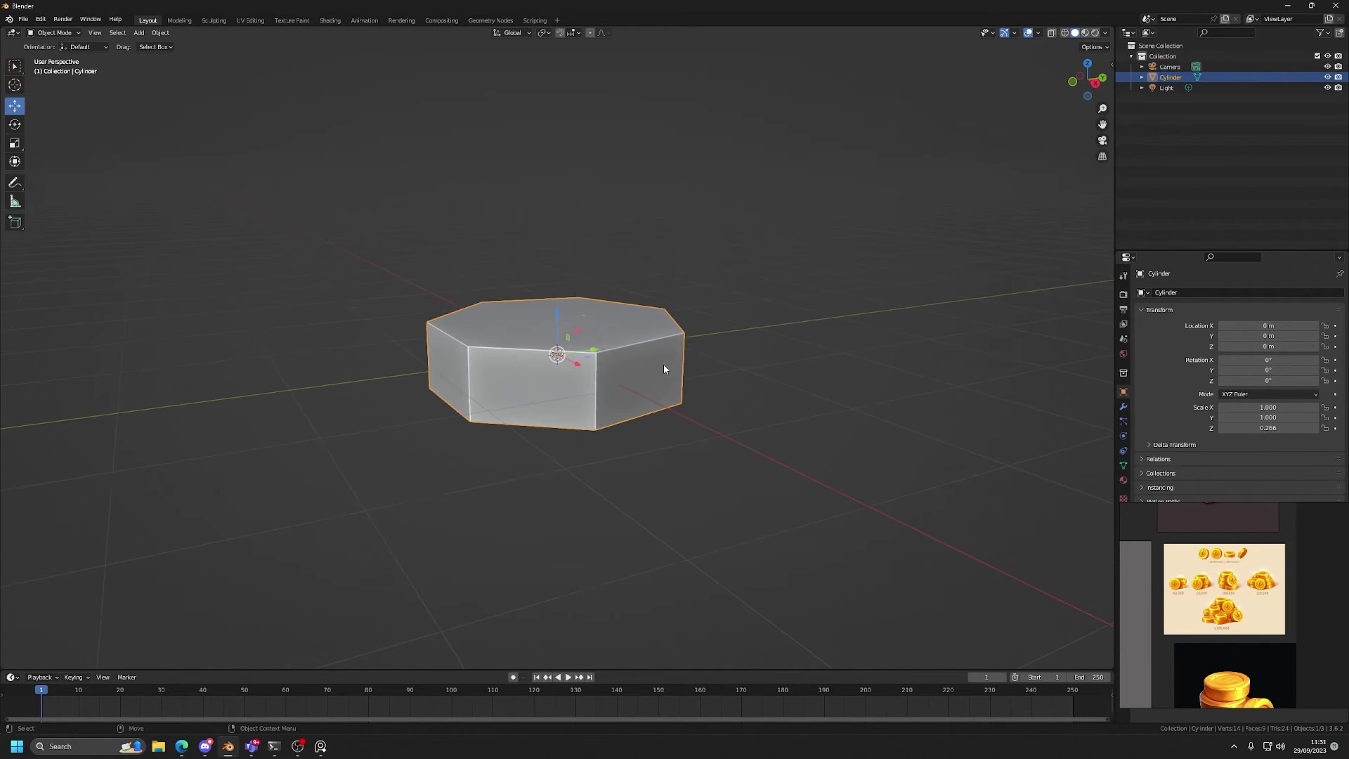
pyautogui.press('r')
pyautogui.moveTo(557, 313); pyautogui.dragTo(560, 308)
pyautogui.keyDown('alt'); pyautogui.moveTo(676, 324); pyautogui.dragTo(684, 379); pyautogui.keyUp('alt')
pyautogui.scroll(1, 681, 371)
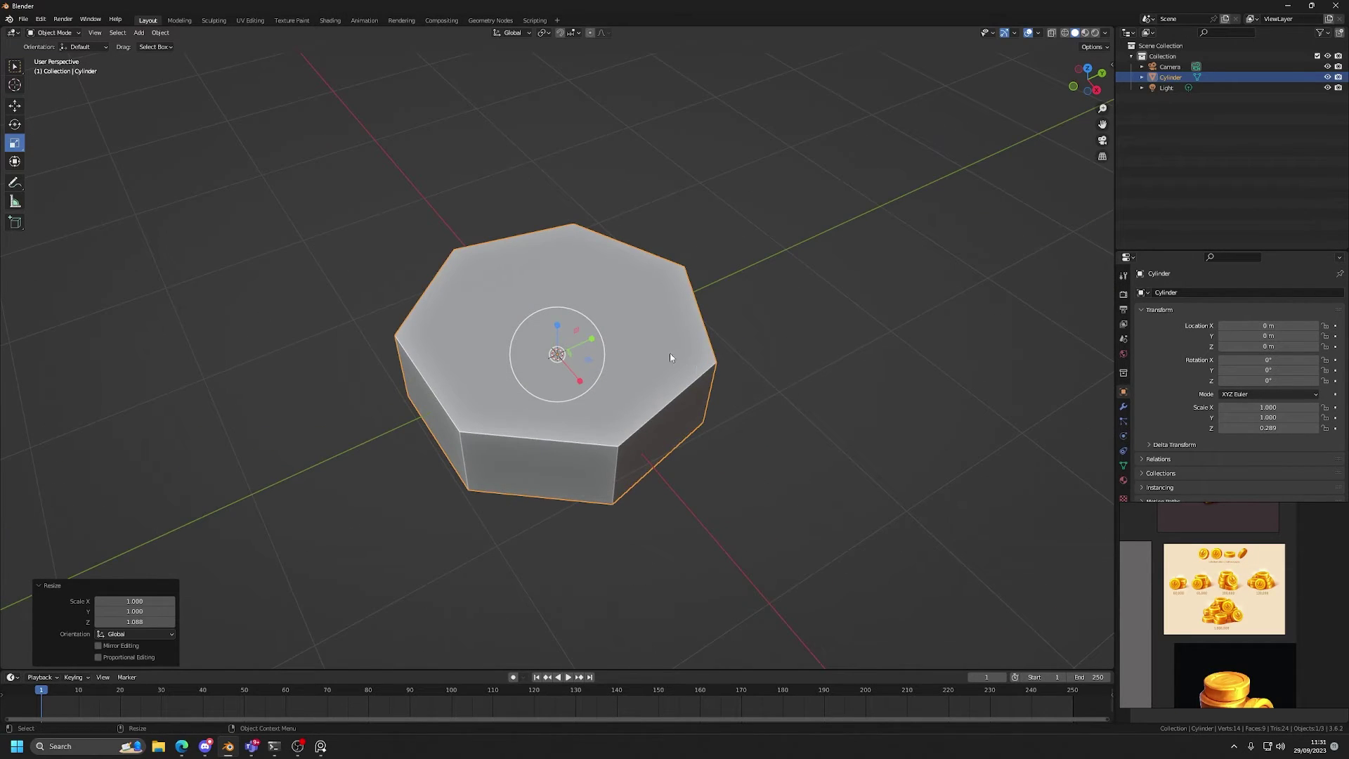
pyautogui.press('w')
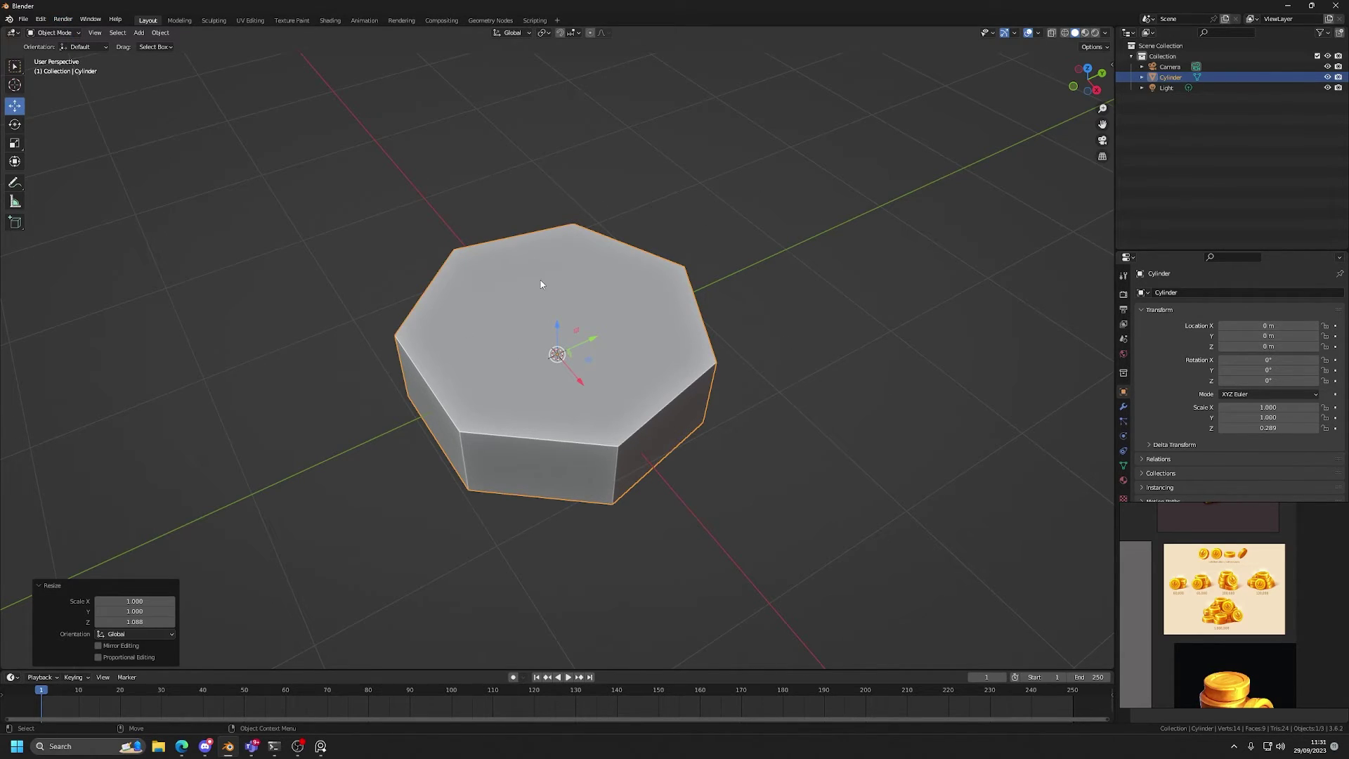
# Enter Edit Mode on the cylinder and select its top and bottom faces
pyautogui.press('Tab')
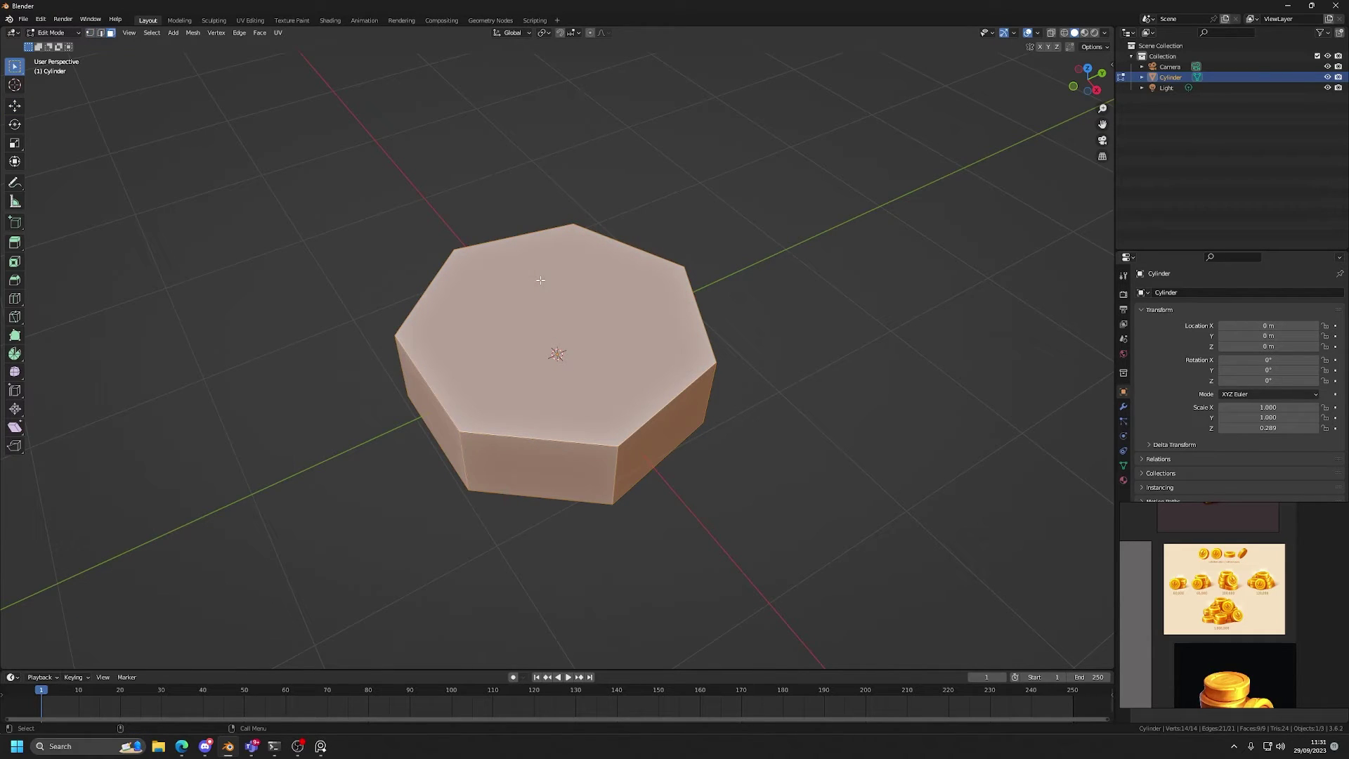
pyautogui.click(556, 309)
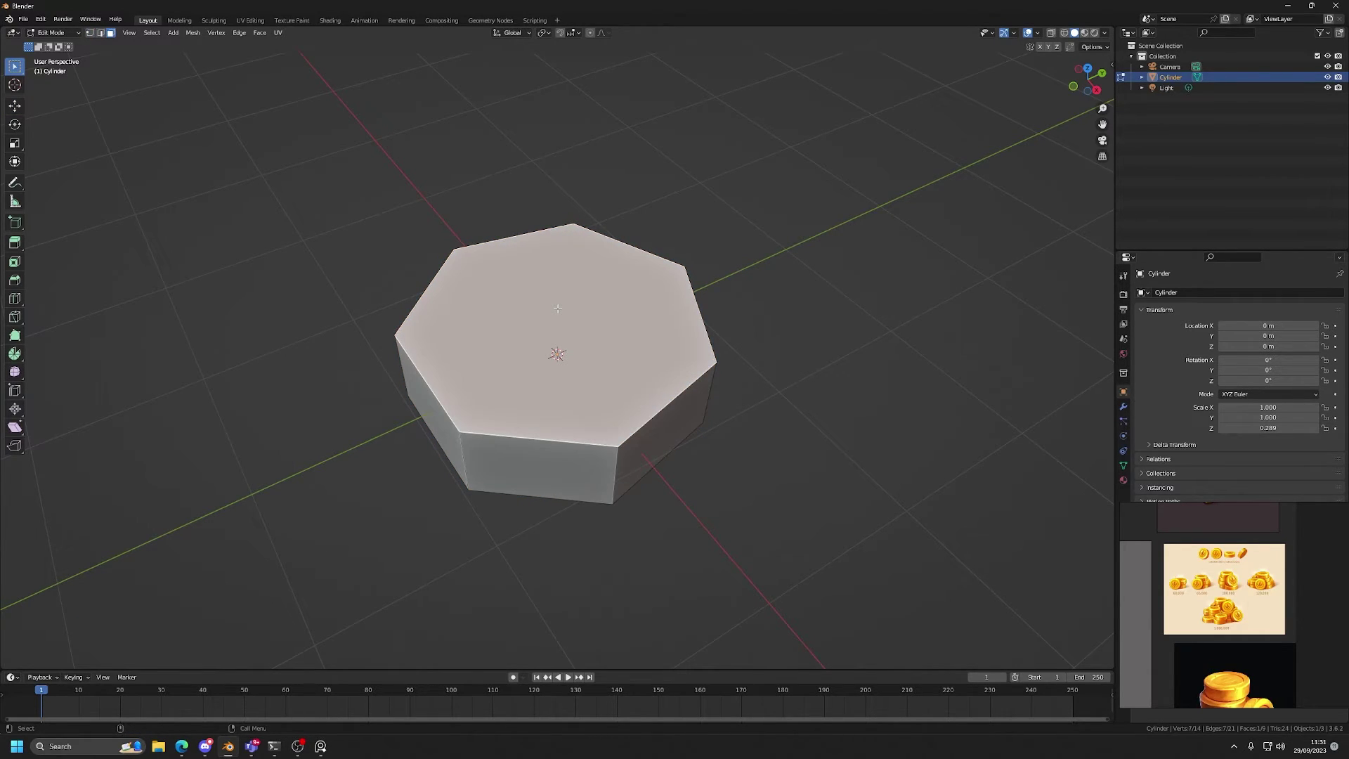
pyautogui.scroll(-2, 560, 319)
pyautogui.moveTo(607, 323); pyautogui.dragTo(599, 226, button='middle')
pyautogui.keyDown('shift'); pyautogui.click(597, 344); pyautogui.keyUp('shift')
pyautogui.moveTo(597, 344); pyautogui.dragTo(621, 422, button='middle')
pyautogui.click(723, 343)
pyautogui.scroll(2, 714, 340)
pyautogui.moveTo(631, 354)
pyautogui.mouseDown(button='middle')
pyautogui.moveTo(626, 277)
pyautogui.moveTo(637, 377)
pyautogui.mouseUp(button='middle')
pyautogui.keyDown('shift'); pyautogui.click(604, 367); pyautogui.keyUp('shift')
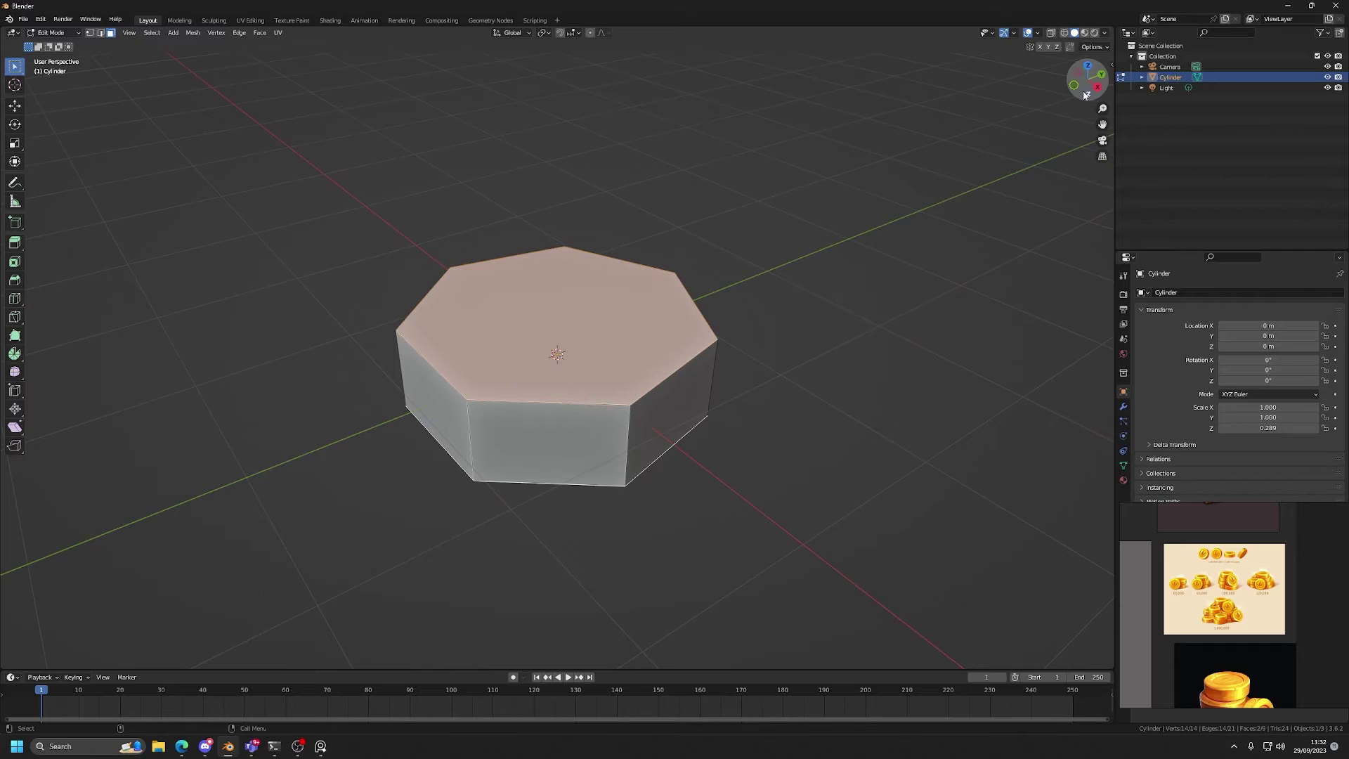
# Clear the face selection and select only the cylinder's top face
pyautogui.hotkey('alt', 'a')
pyautogui.click(1110, 65)
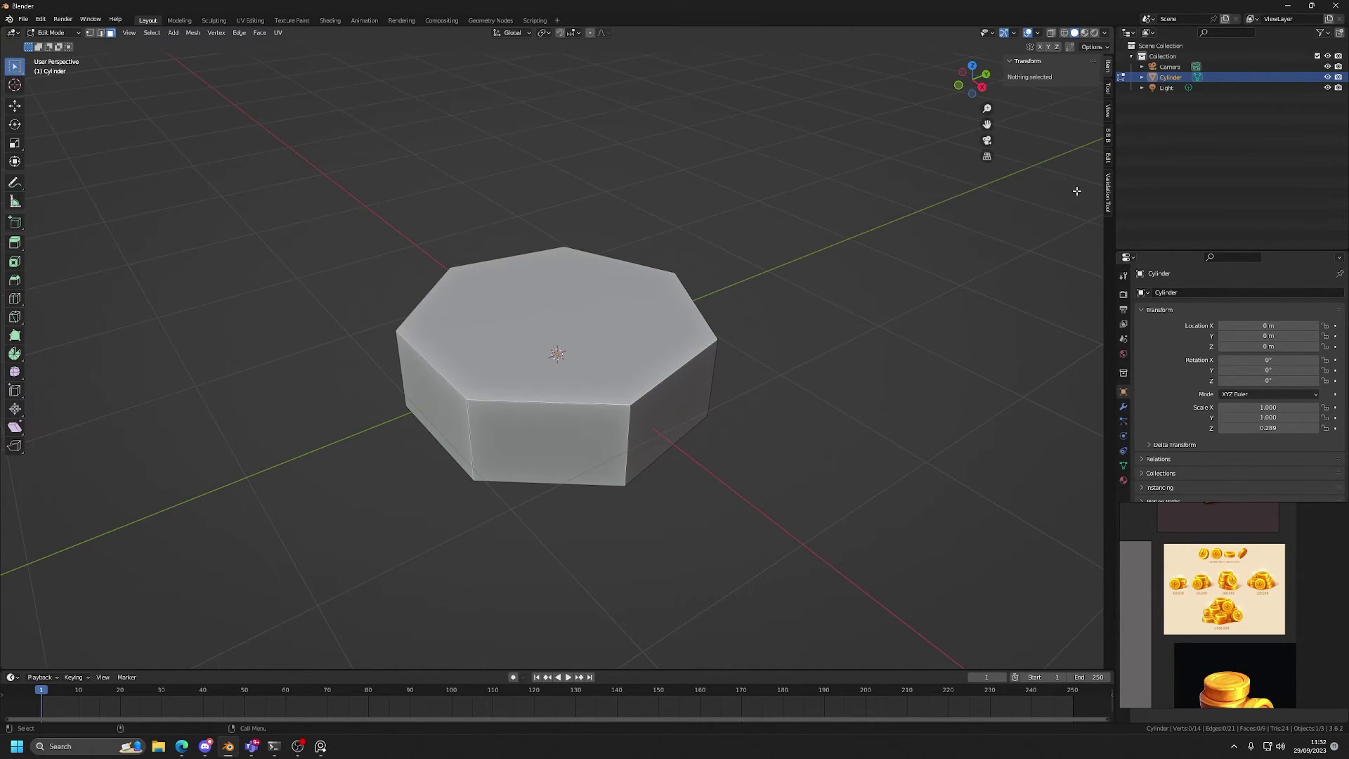
pyautogui.press('n')
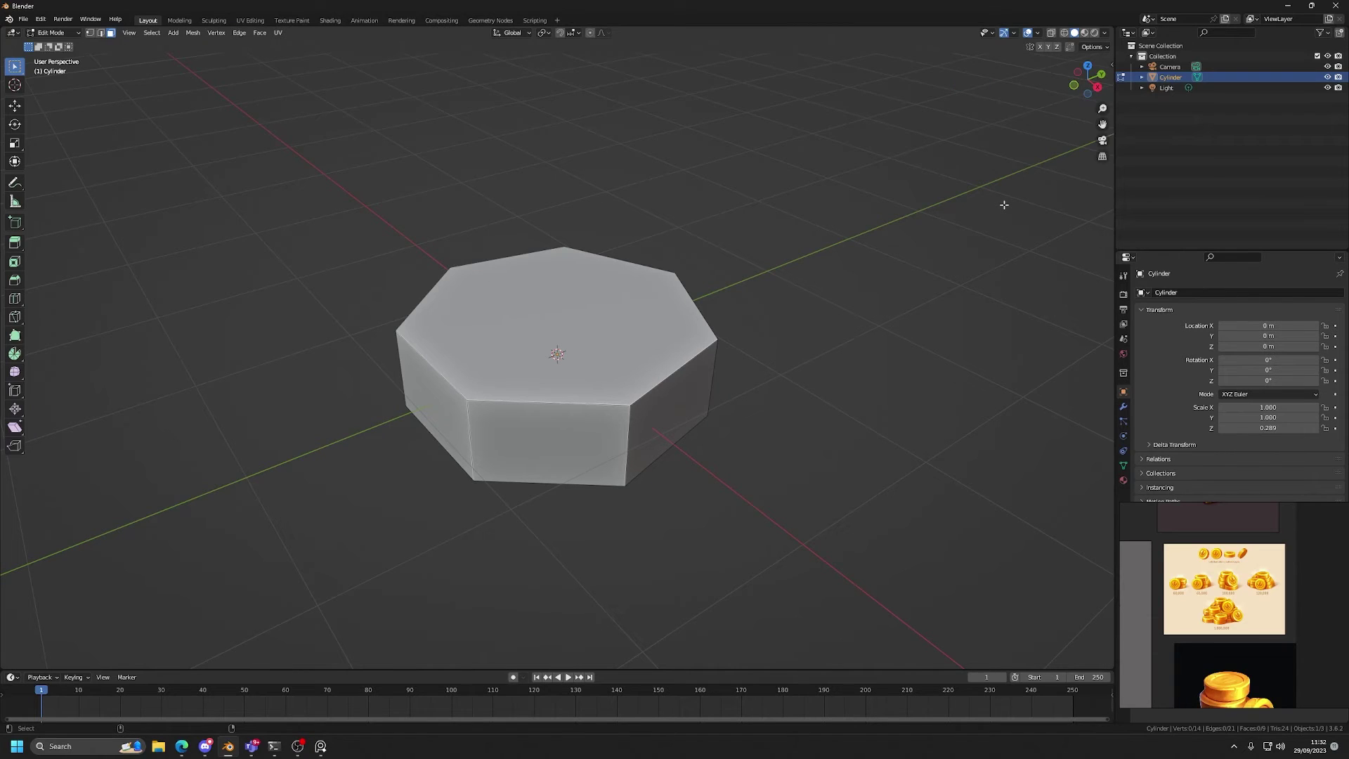
pyautogui.click(528, 402)
pyautogui.click(551, 300)
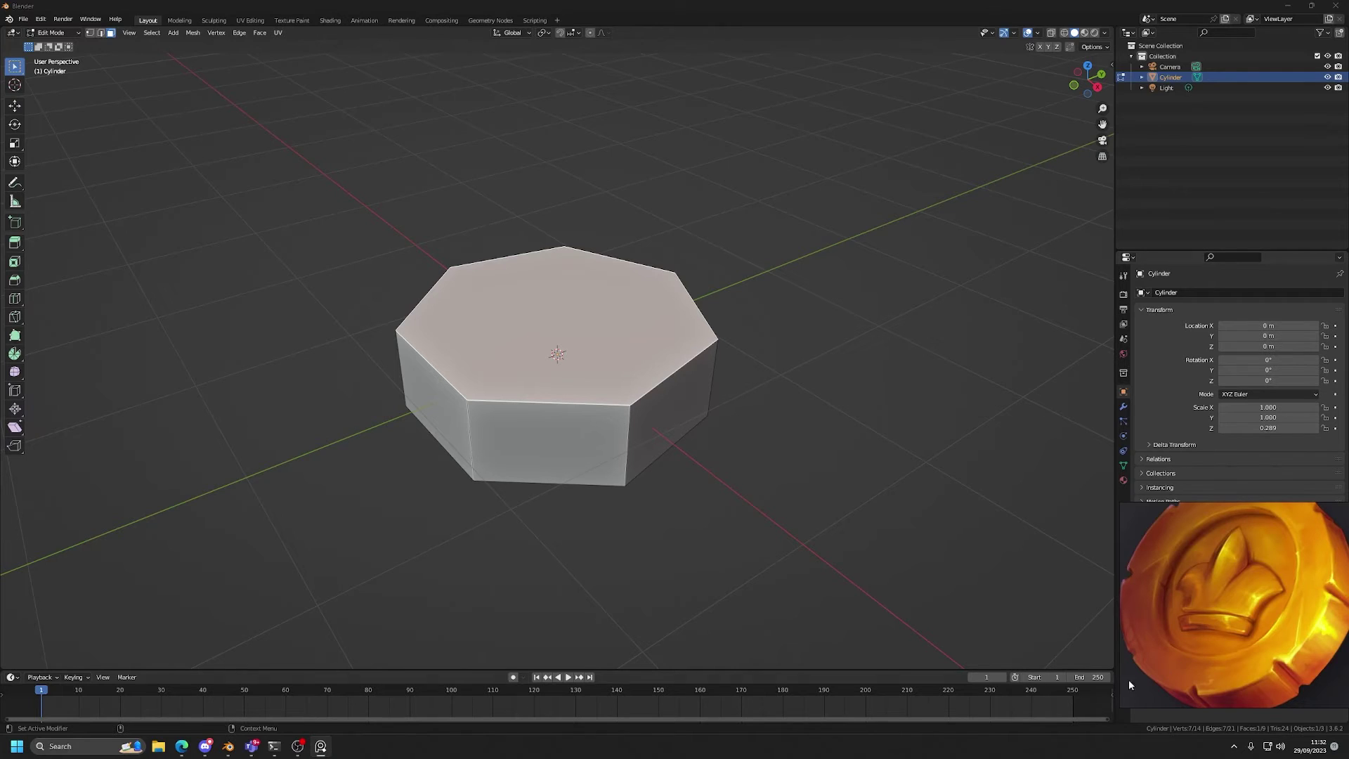
# Activate the Move tool and add the bottom face to the top face selection
pyautogui.click(612, 347)
pyautogui.scroll(-2, 613, 347)
pyautogui.moveTo(614, 348)
pyautogui.mouseDown(button='middle')
pyautogui.moveTo(612, 301)
pyautogui.moveTo(615, 344)
pyautogui.mouseUp(button='middle')
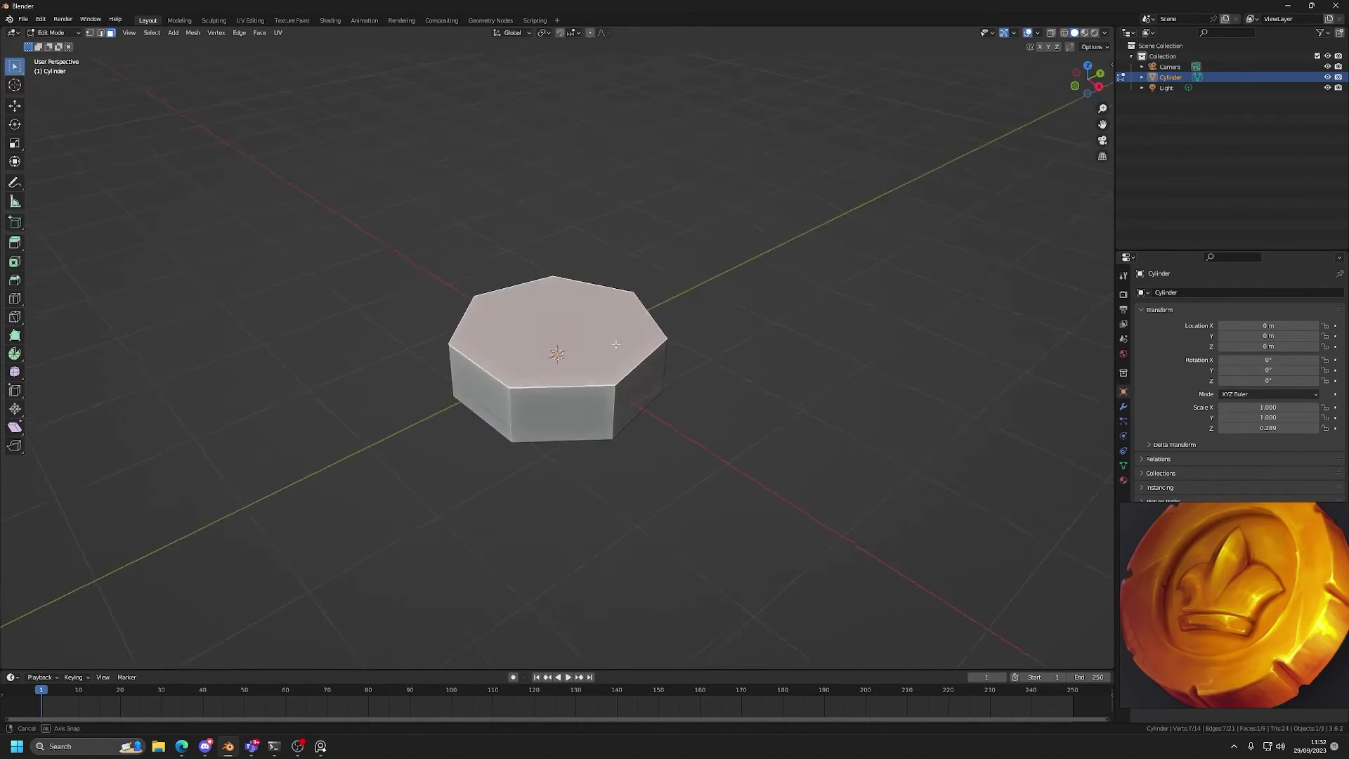
pyautogui.keyDown('alt'); pyautogui.moveTo(615, 344); pyautogui.dragTo(609, 349); pyautogui.keyUp('alt')
pyautogui.scroll(2, 610, 349)
pyautogui.press('w')
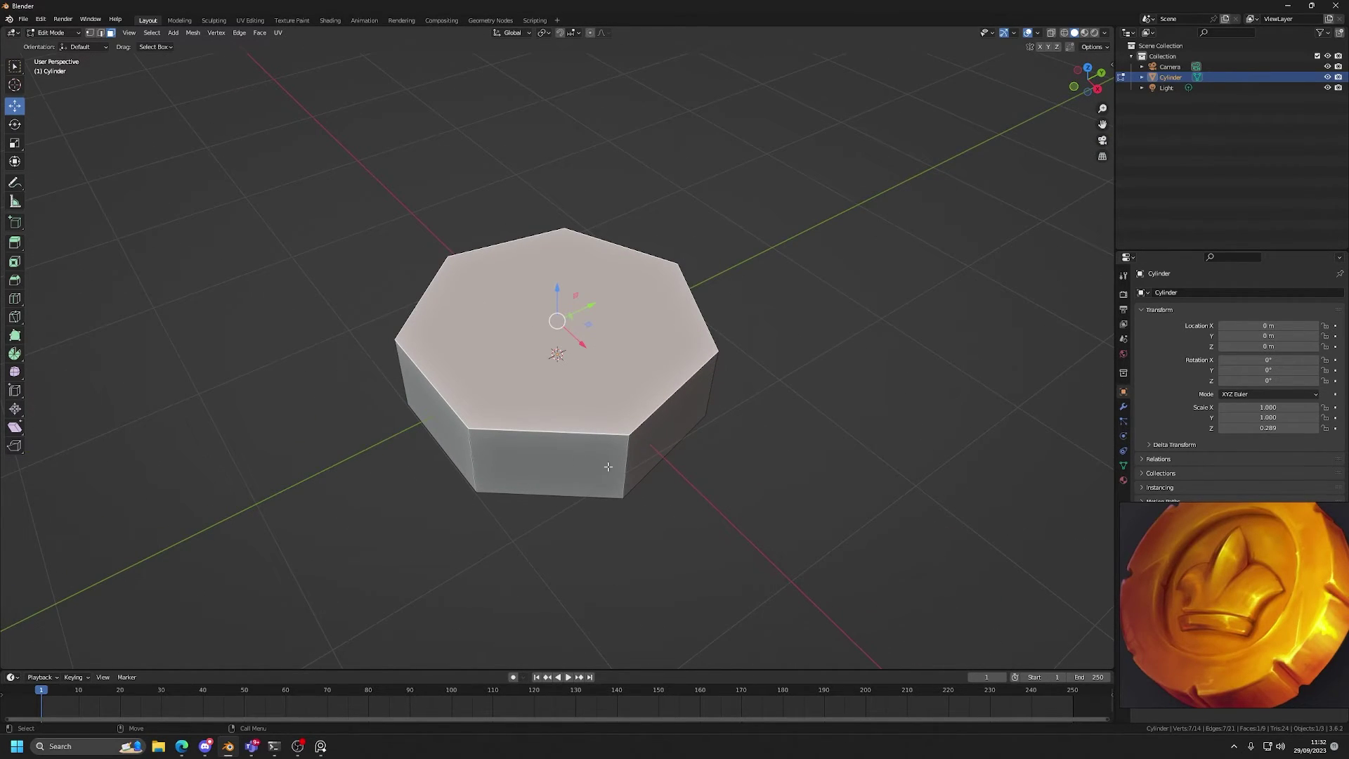
pyautogui.moveTo(598, 319); pyautogui.dragTo(625, 234, button='middle')
pyautogui.moveTo(632, 187); pyautogui.dragTo(632, 292, button='middle')
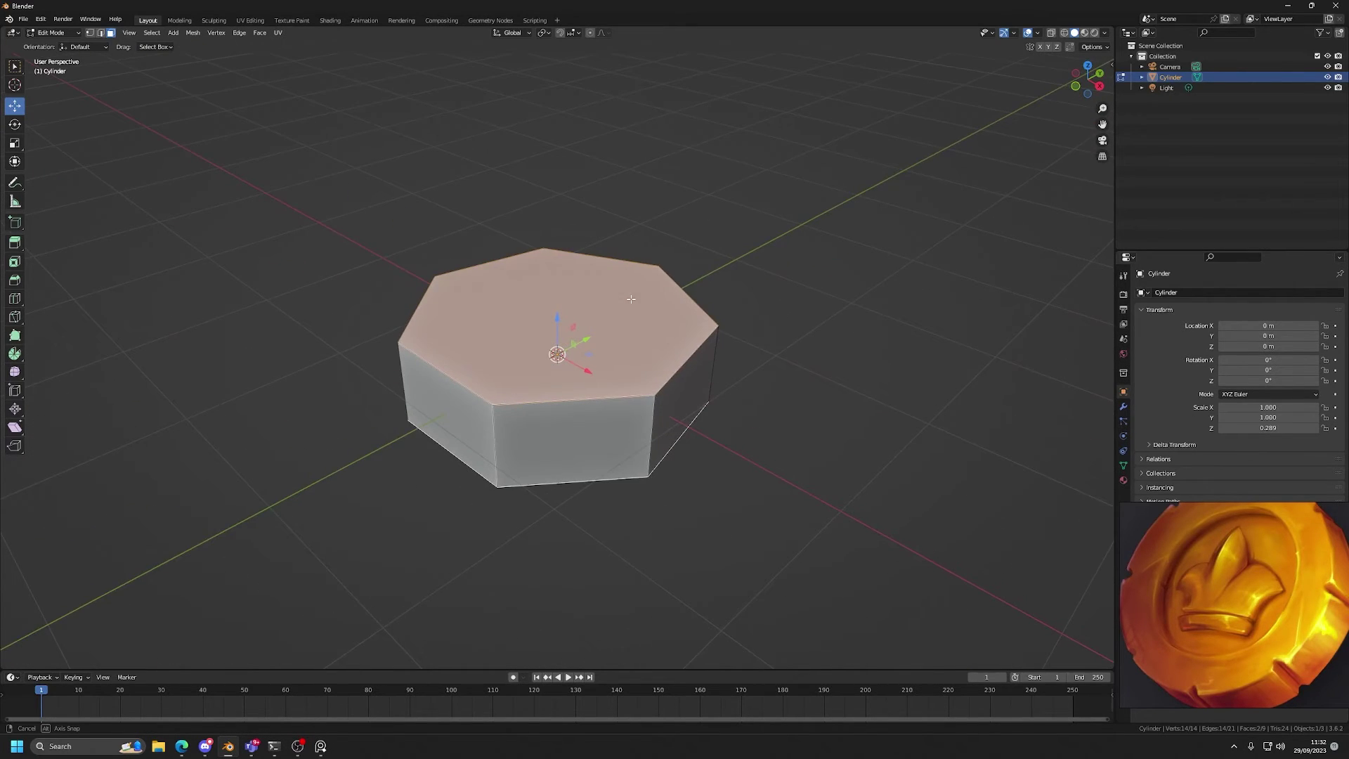
# Try to inset the selected top and bottom faces by about 0.21 m, and undo the inset
pyautogui.scroll(1, 632, 293)
pyautogui.hotkey('shift', 'space')
pyautogui.press('i')
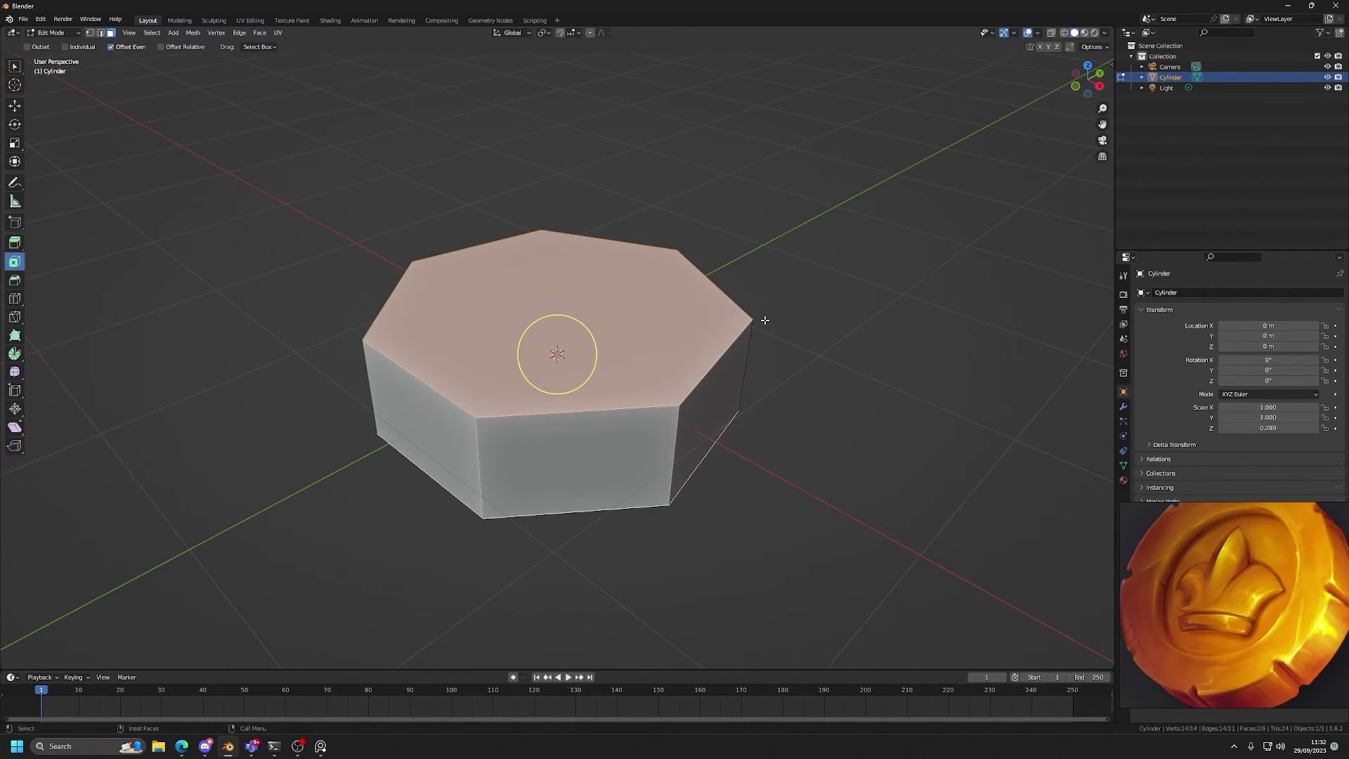
pyautogui.moveTo(593, 339)
pyautogui.mouseDown()
pyautogui.moveTo(512, 364)
pyautogui.moveTo(591, 336)
pyautogui.mouseUp()
pyautogui.rightClick(591, 335)
pyautogui.press('i')
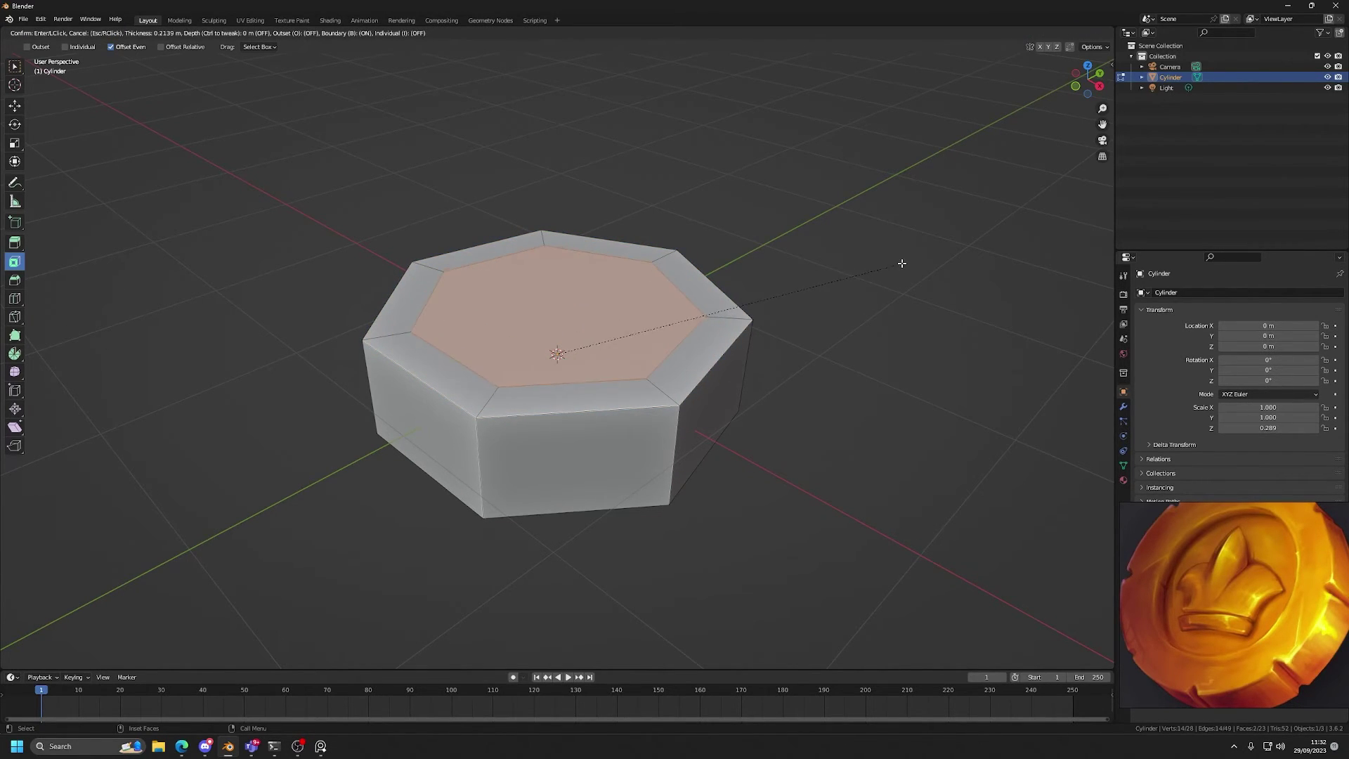
pyautogui.click(895, 265)
pyautogui.hotkey('ctrl', 'z')
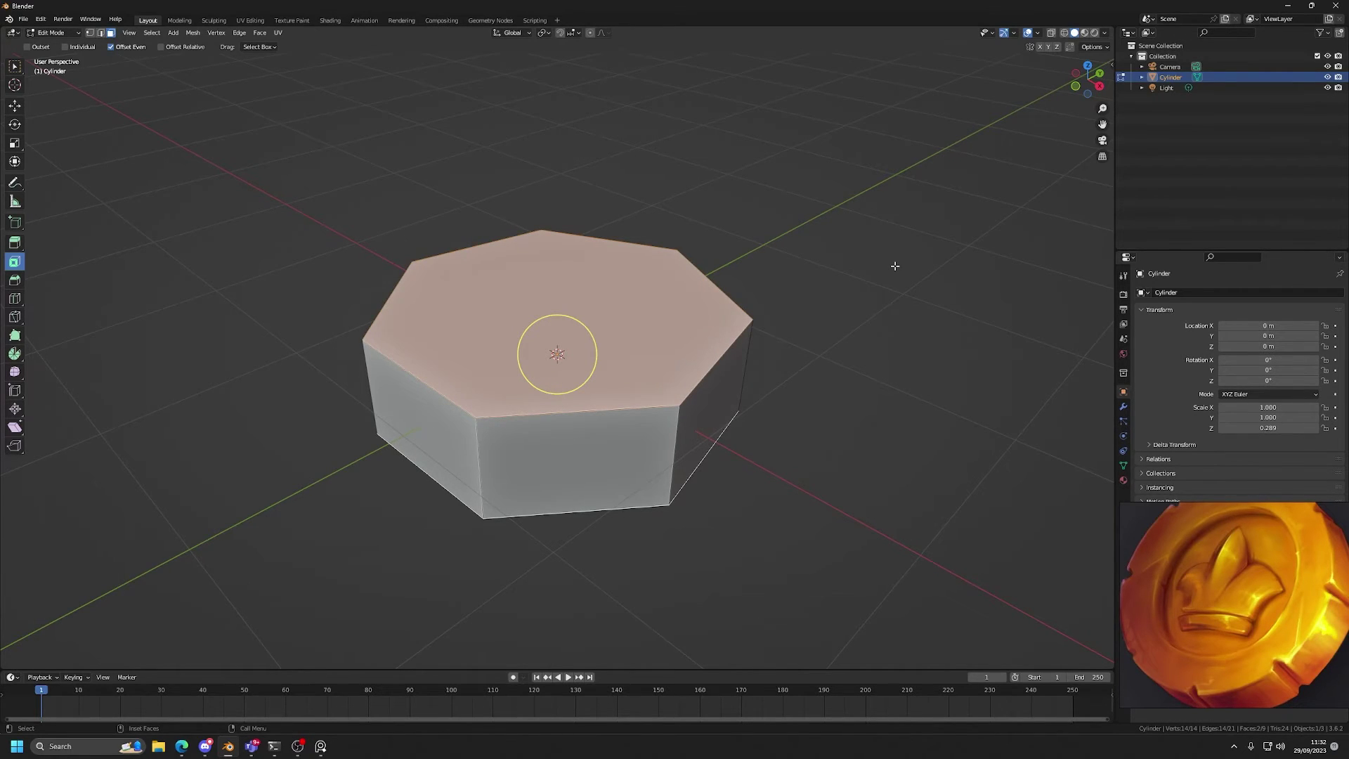
# Try several insets of the top and bottom faces at different zoom distances, including about 0.35 m, undoing each one
pyautogui.scroll(-6, 616, 346)
pyautogui.moveTo(599, 347); pyautogui.dragTo(608, 312)
pyautogui.scroll(5, 589, 344)
pyautogui.hotkey('ctrl', 'z')
pyautogui.scroll(5, 581, 342)
pyautogui.hotkey('ctrl', 'z')
pyautogui.scroll(-6, 610, 352)
pyautogui.hotkey('ctrl', 'z')
pyautogui.moveTo(522, 367); pyautogui.dragTo(576, 345)
pyautogui.scroll(-9, 606, 352)
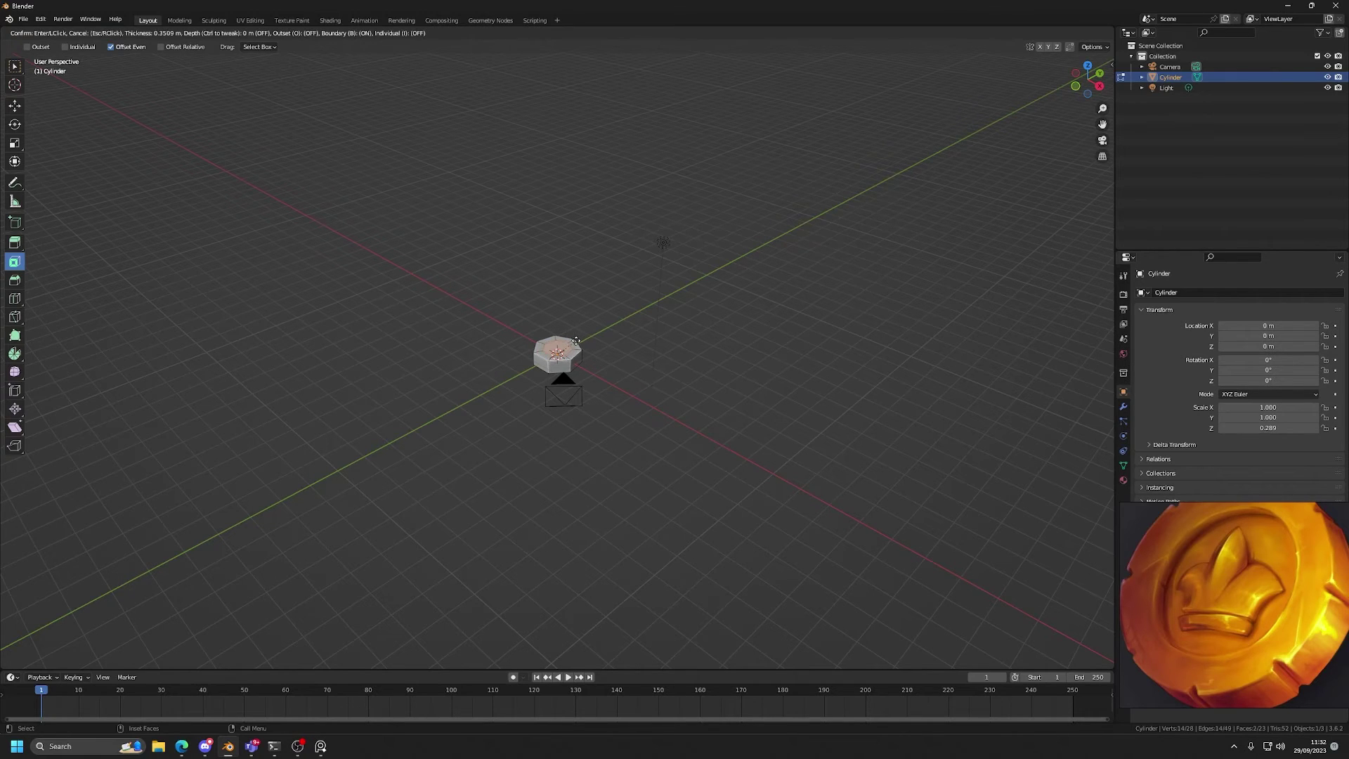
pyautogui.moveTo(577, 340); pyautogui.dragTo(578, 340)
pyautogui.hotkey('ctrl', 'z')
pyautogui.scroll(6, 583, 339)
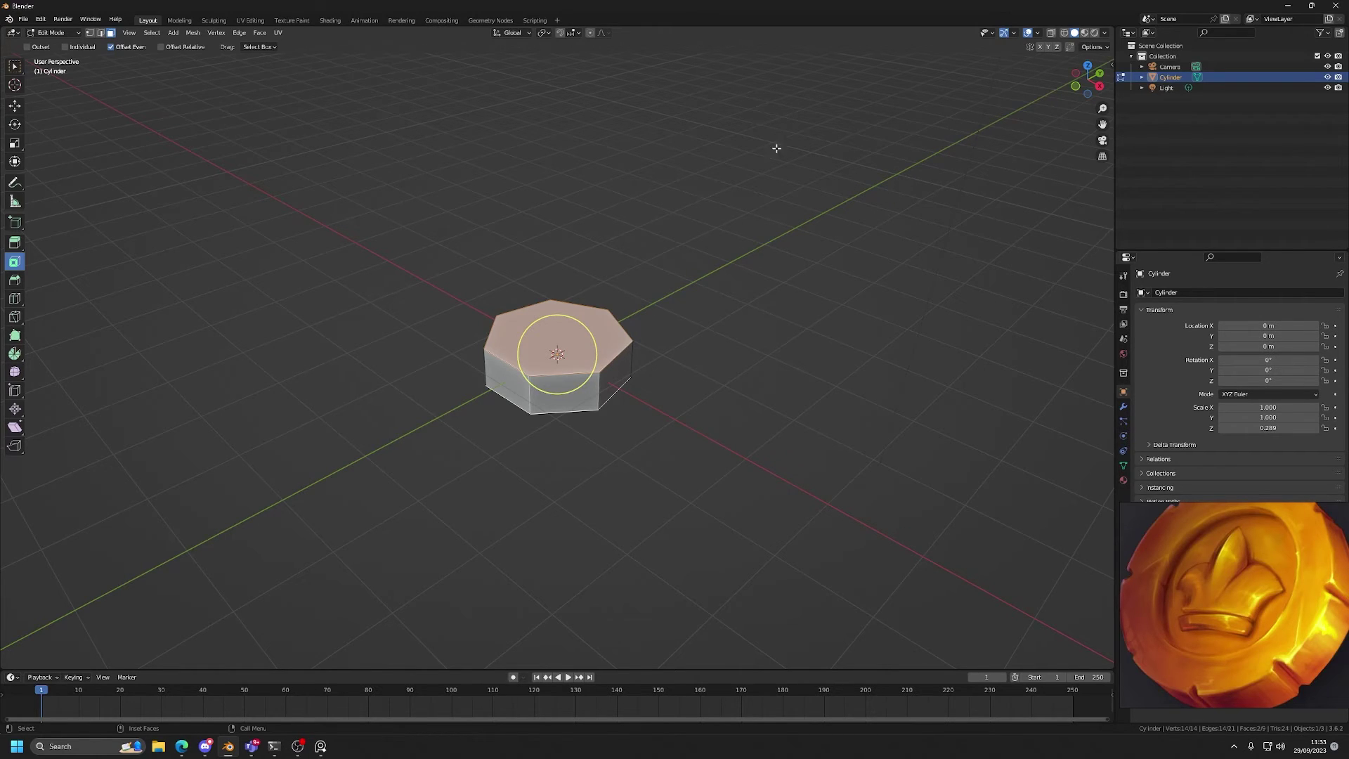
# Inset the top and bottom faces together by about 0.304 m to form the coin's rim
pyautogui.press('i')
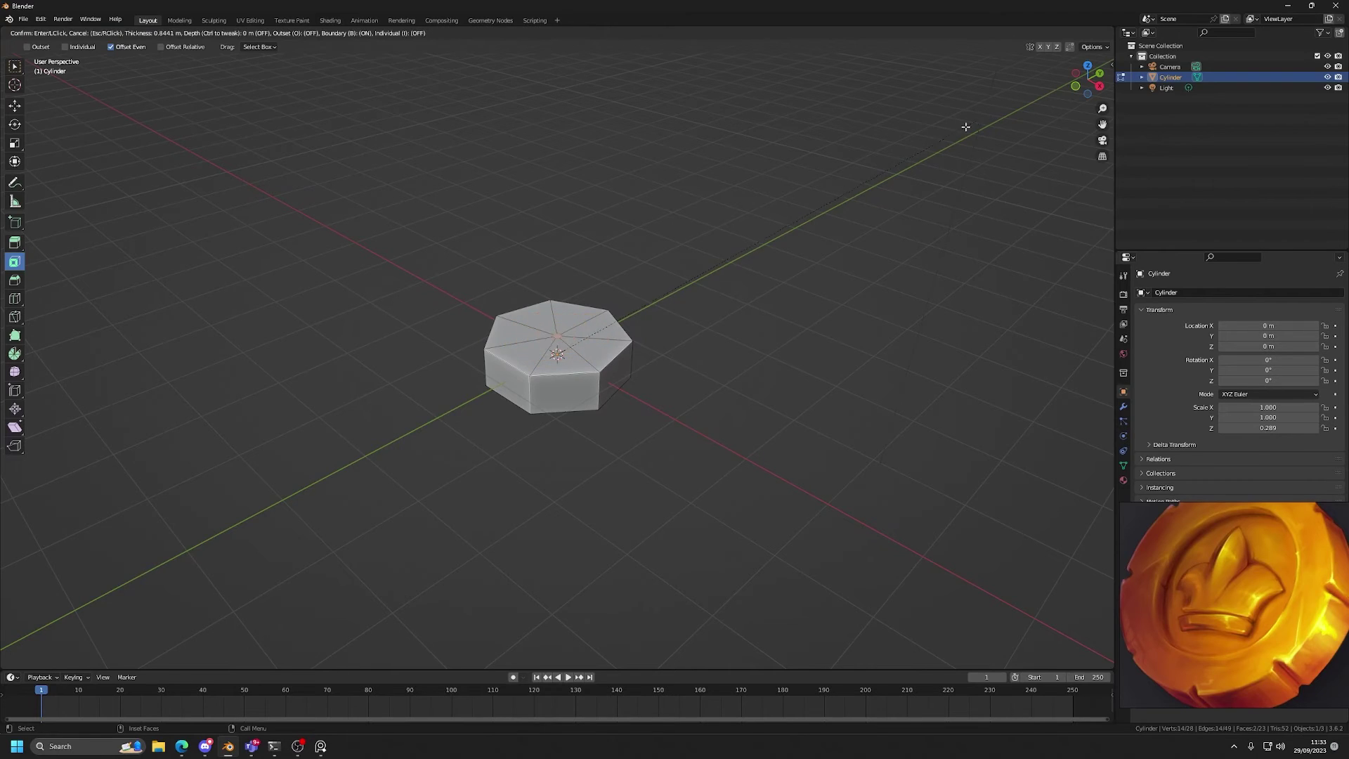
pyautogui.write('0')
pyautogui.press('BackSpace')
pyautogui.click(1016, 123)
pyautogui.scroll(4, 633, 343)
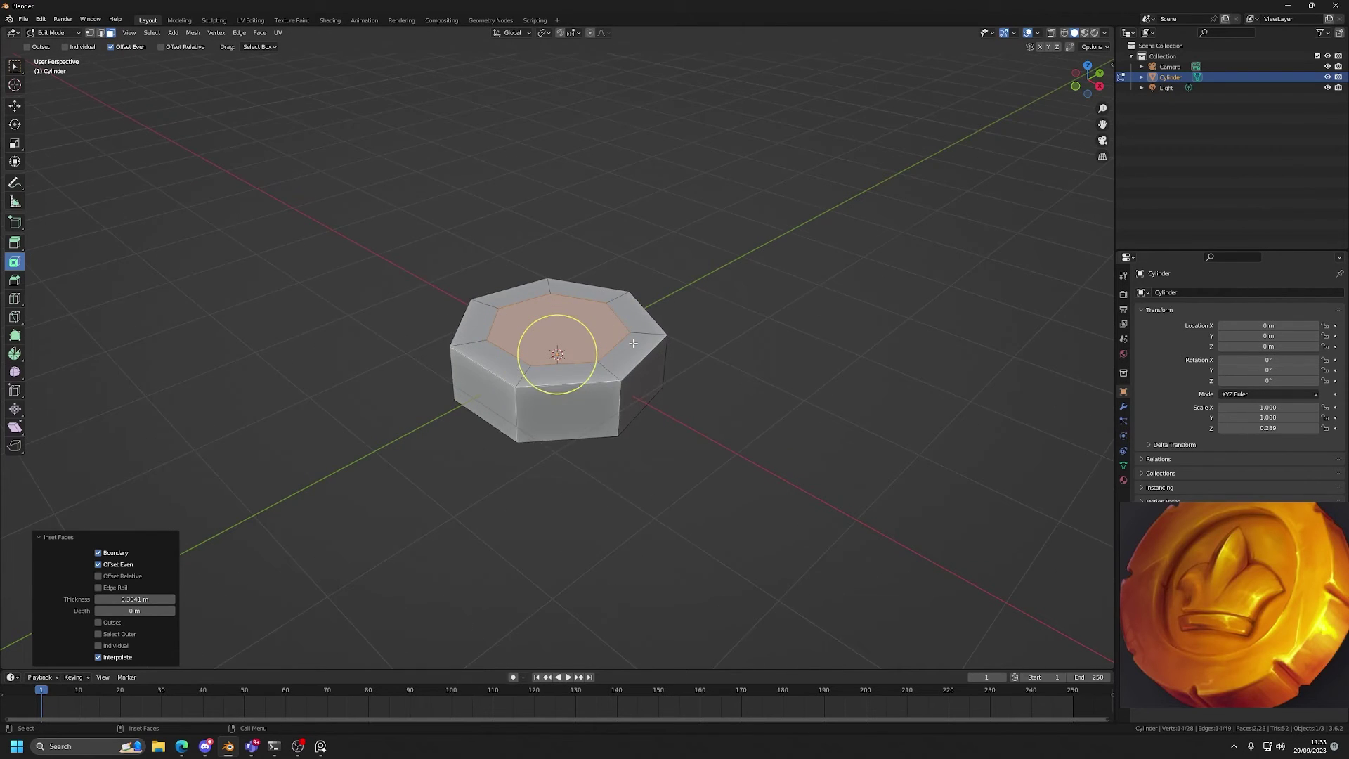
# Examine the inset on both sides of the coin and compare the rim with the crown coin reference
pyautogui.moveTo(633, 343); pyautogui.dragTo(708, 328, button='middle')
pyautogui.moveTo(629, 305); pyautogui.dragTo(666, 262, button='middle')
pyautogui.moveTo(607, 313); pyautogui.dragTo(627, 168, button='middle')
pyautogui.moveTo(647, 217); pyautogui.dragTo(588, 401, button='middle')
pyautogui.moveTo(617, 339); pyautogui.dragTo(626, 365, button='middle')
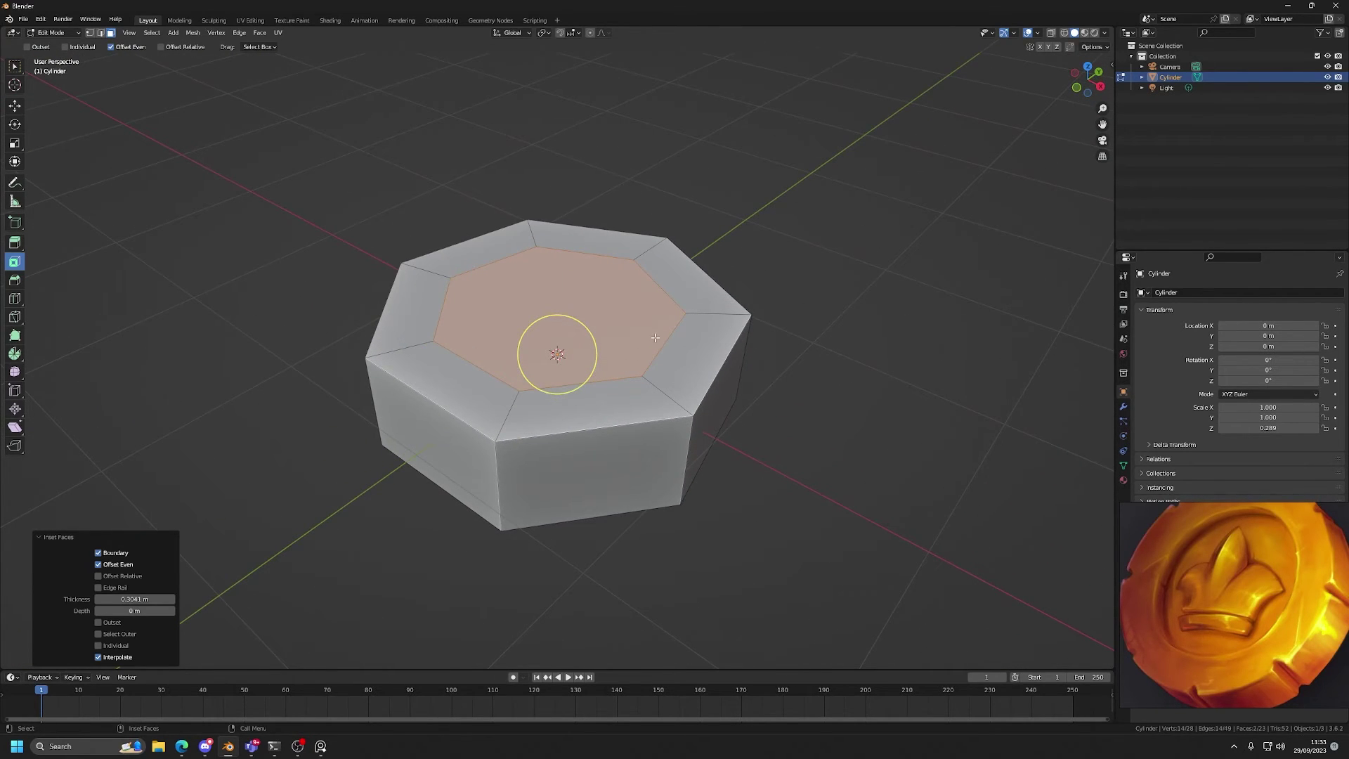
pyautogui.scroll(5, 1178, 554)
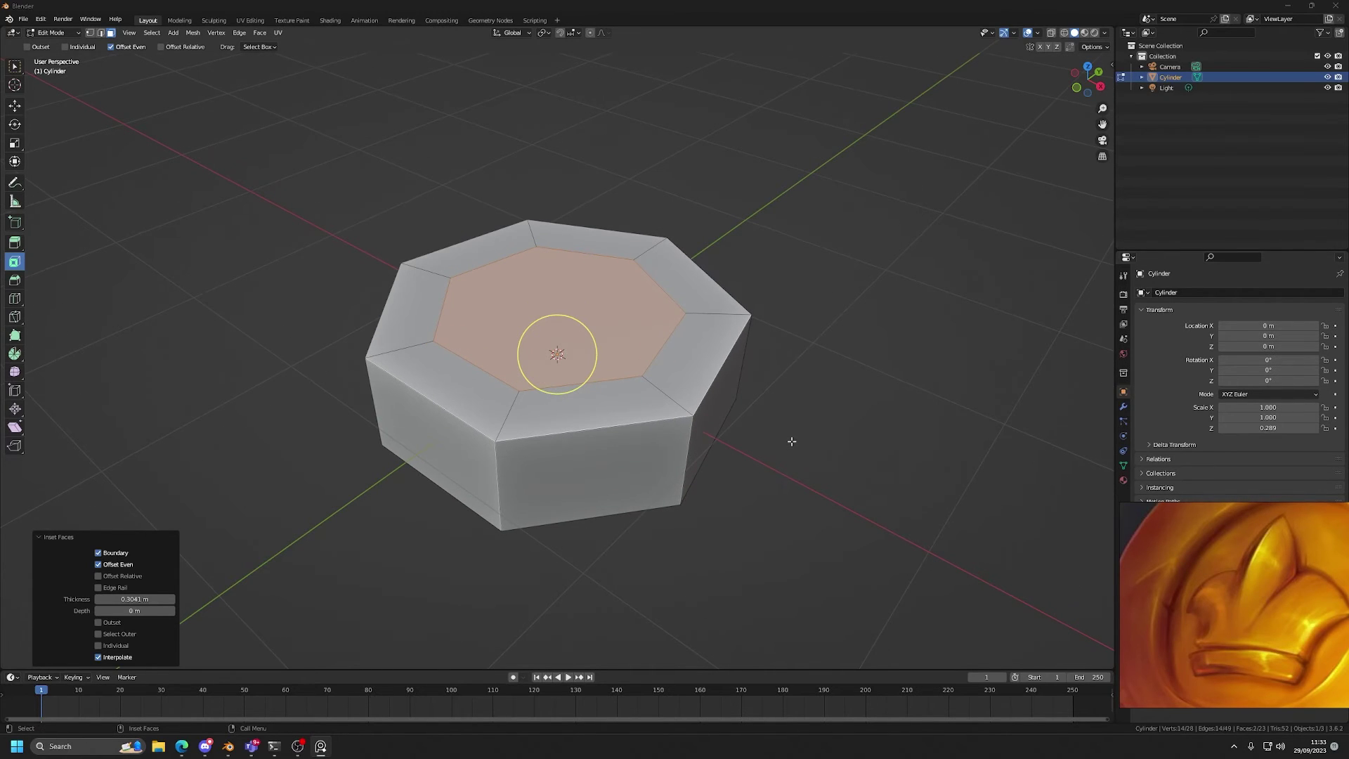
pyautogui.hotkey('ctrl', 'e')
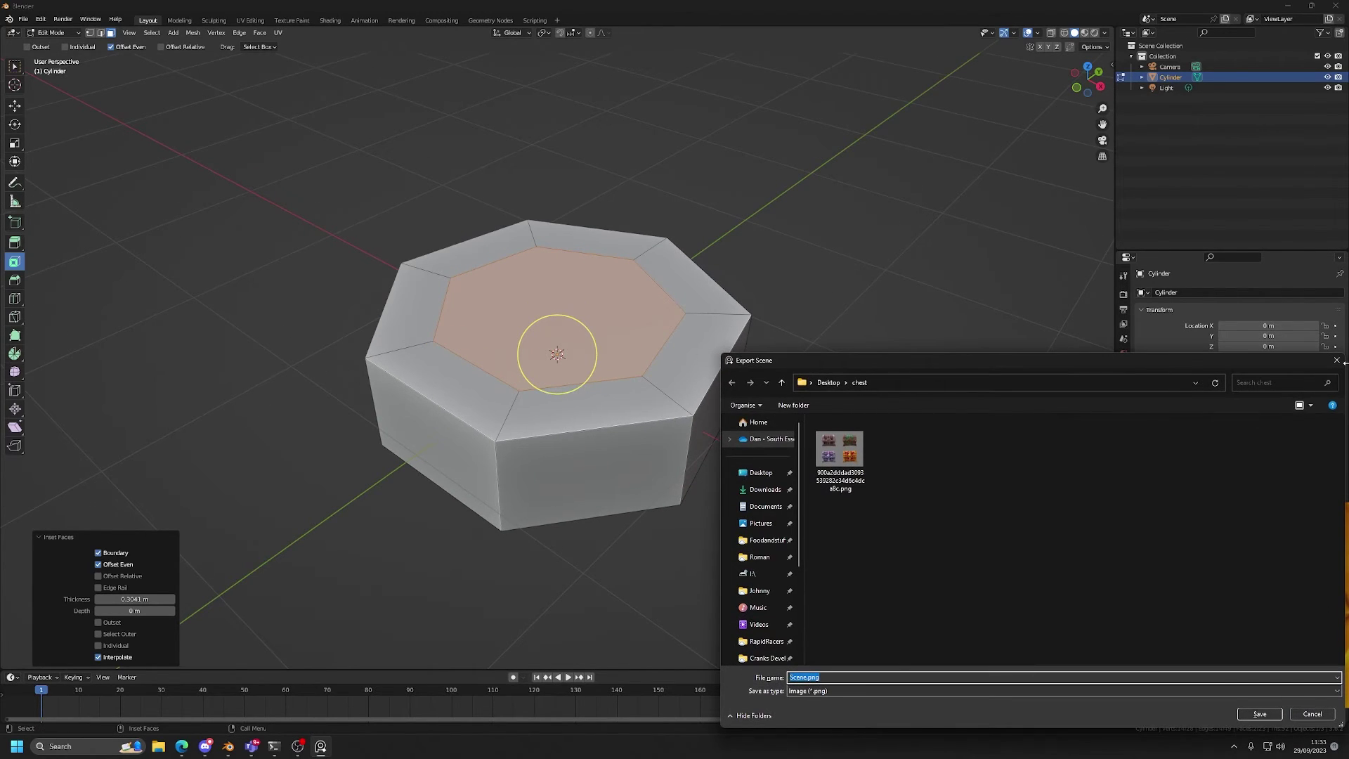
pyautogui.click(1336, 359)
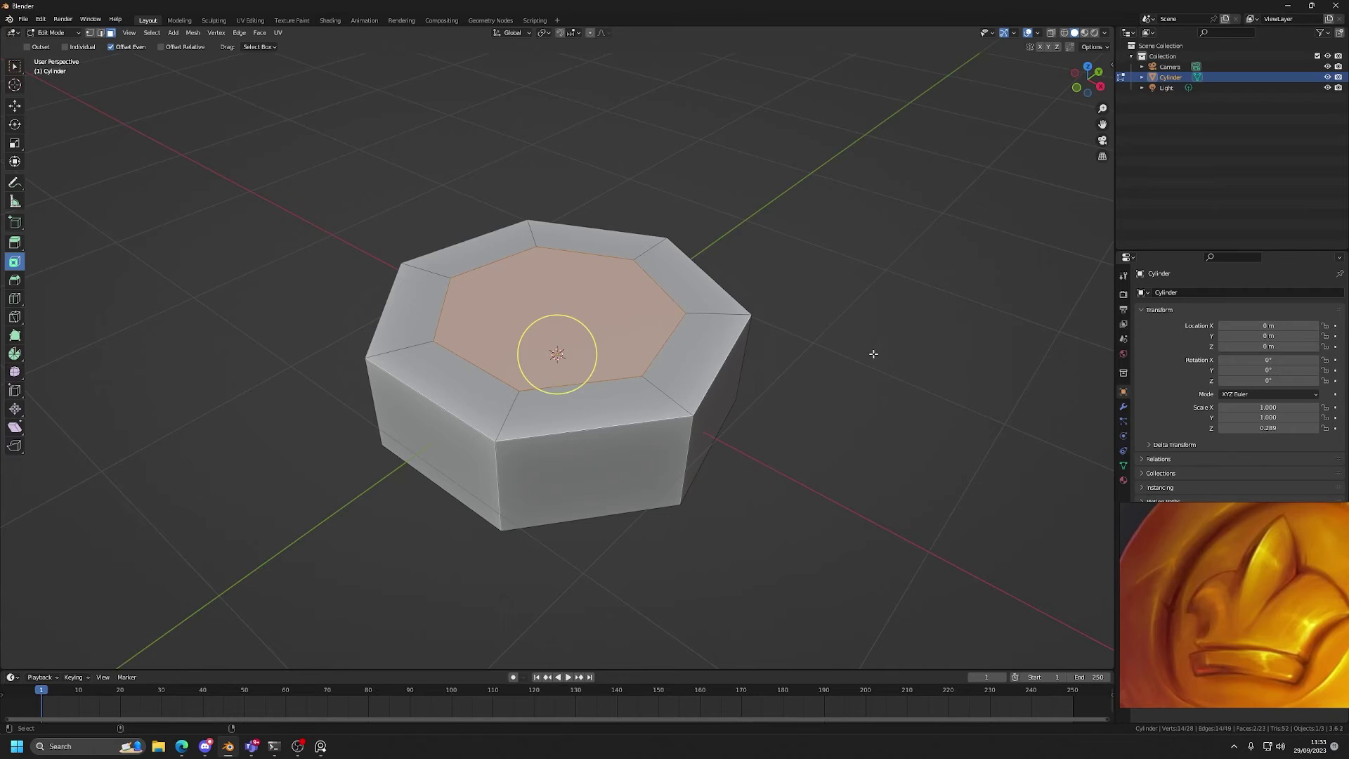
# Try to extrude both inset faces together by about -0.146 m, inspect the top and underside, and undo the extrusion
pyautogui.click(14, 242)
pyautogui.moveTo(680, 382); pyautogui.dragTo(686, 359, button='middle')
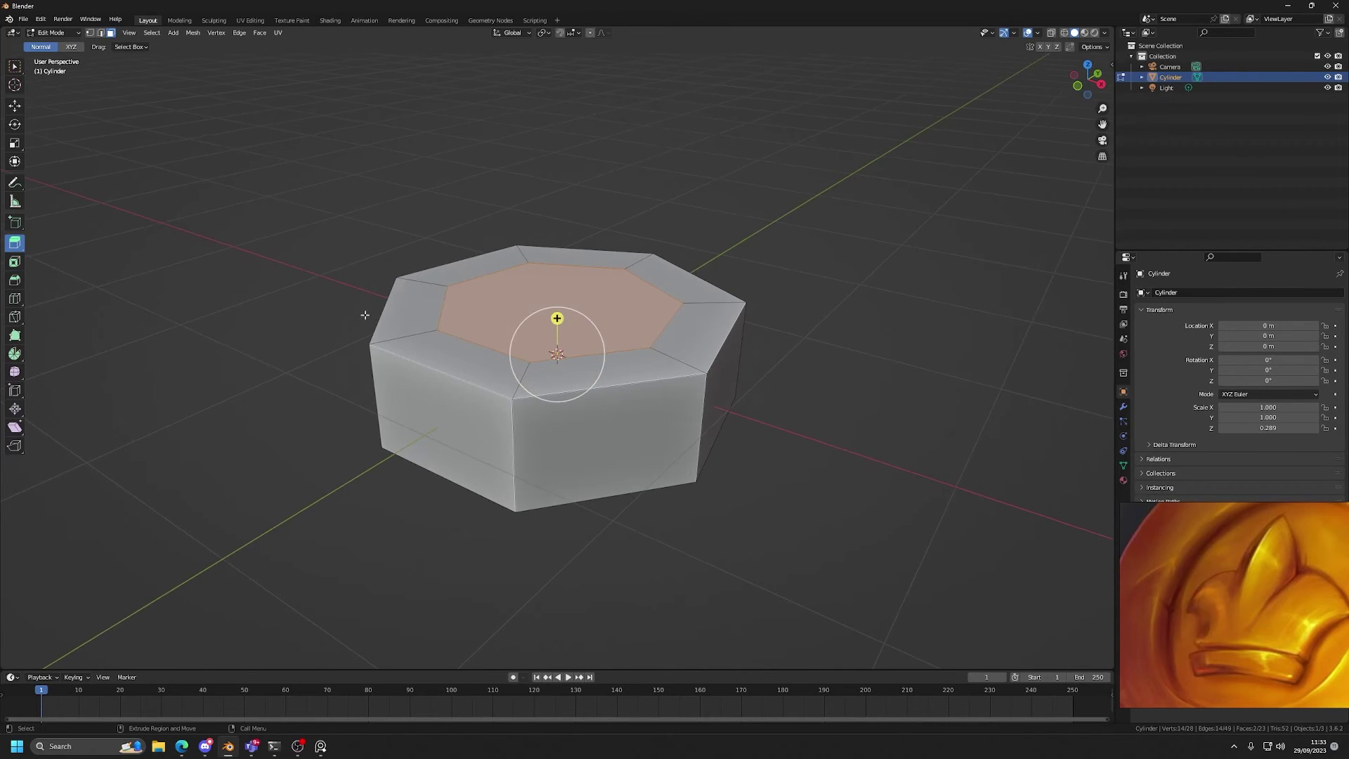
pyautogui.moveTo(557, 318); pyautogui.dragTo(560, 344)
pyautogui.moveTo(561, 344); pyautogui.dragTo(674, 319, button='middle')
pyautogui.moveTo(674, 380); pyautogui.dragTo(636, 370, button='middle')
pyautogui.scroll(2, 633, 379)
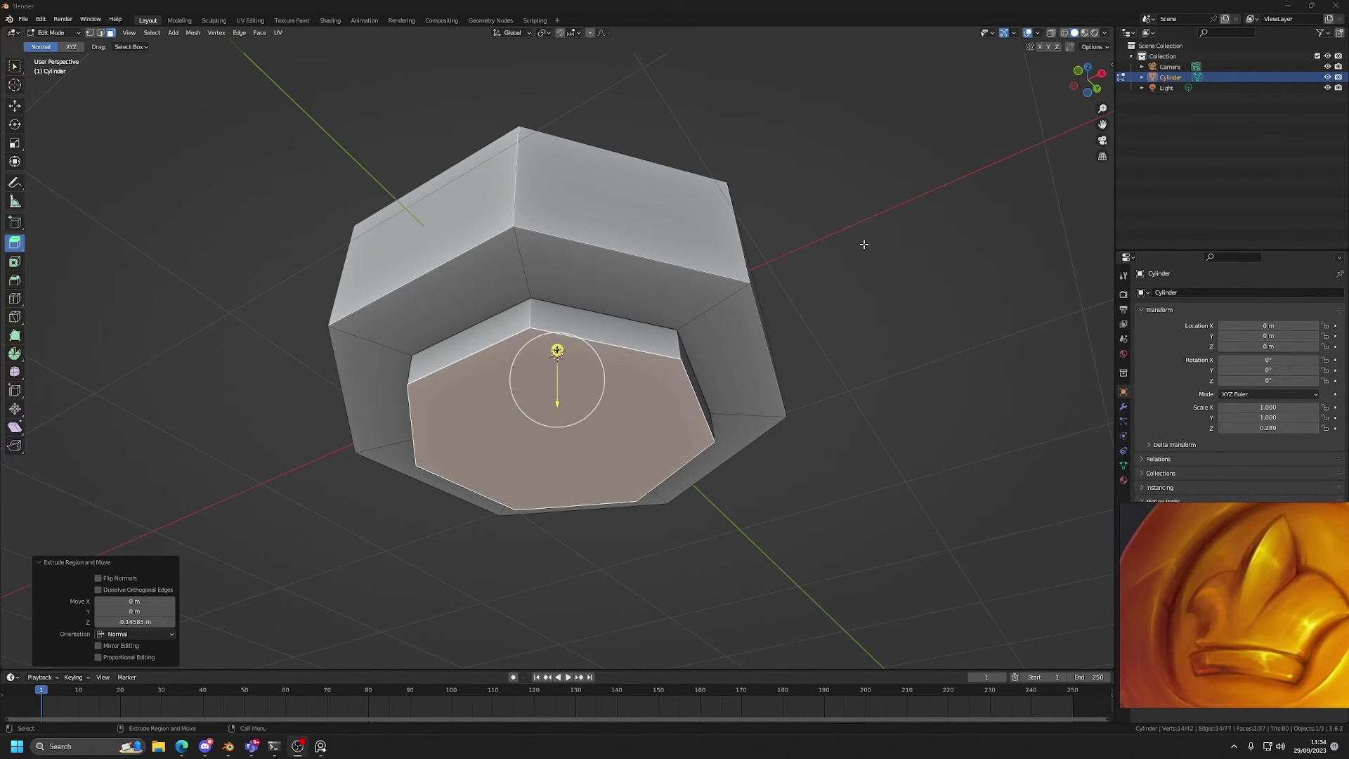
pyautogui.click(864, 244)
pyautogui.moveTo(864, 244); pyautogui.dragTo(652, 272, button='middle')
pyautogui.hotkey('ctrl', 'z')
pyautogui.hotkey('ctrl', 'z')
pyautogui.scroll(-2, 686, 265)
# Sketch short annotation strokes over the coin's upper and lower edges in the front view, and erase them
pyautogui.click(1087, 80)
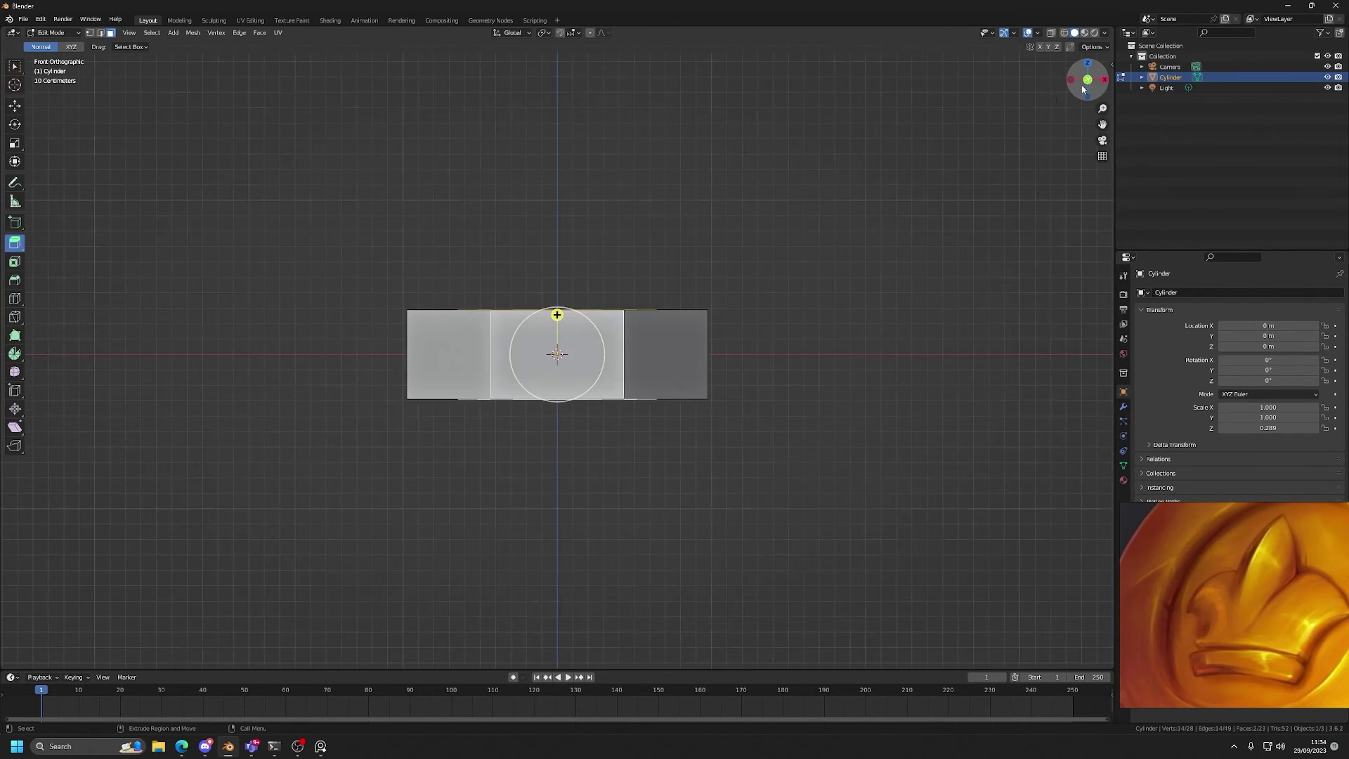
pyautogui.press('d')
pyautogui.moveTo(567, 285); pyautogui.dragTo(567, 322)
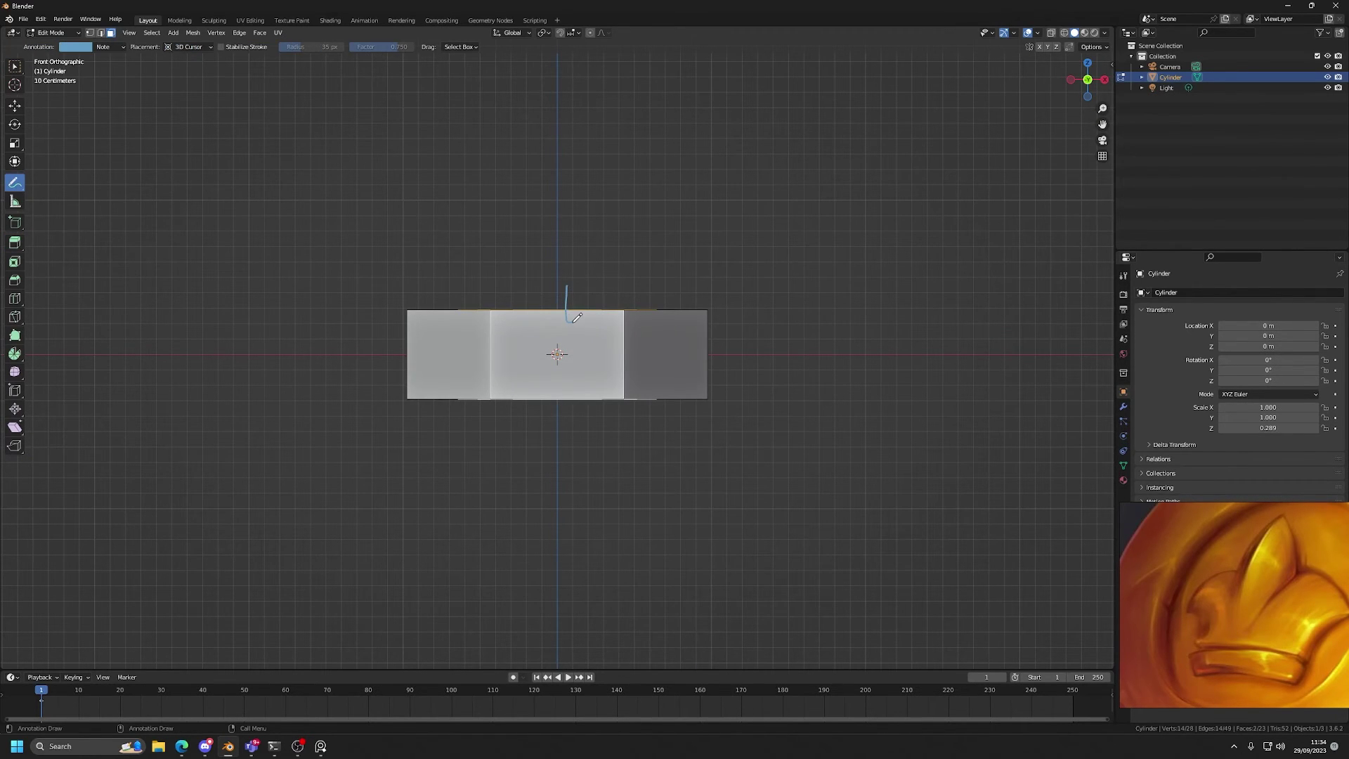
pyautogui.moveTo(557, 421); pyautogui.dragTo(563, 385)
pyautogui.moveTo(689, 365); pyautogui.dragTo(597, 351, button='middle')
pyautogui.moveTo(474, 484); pyautogui.dragTo(608, 399)
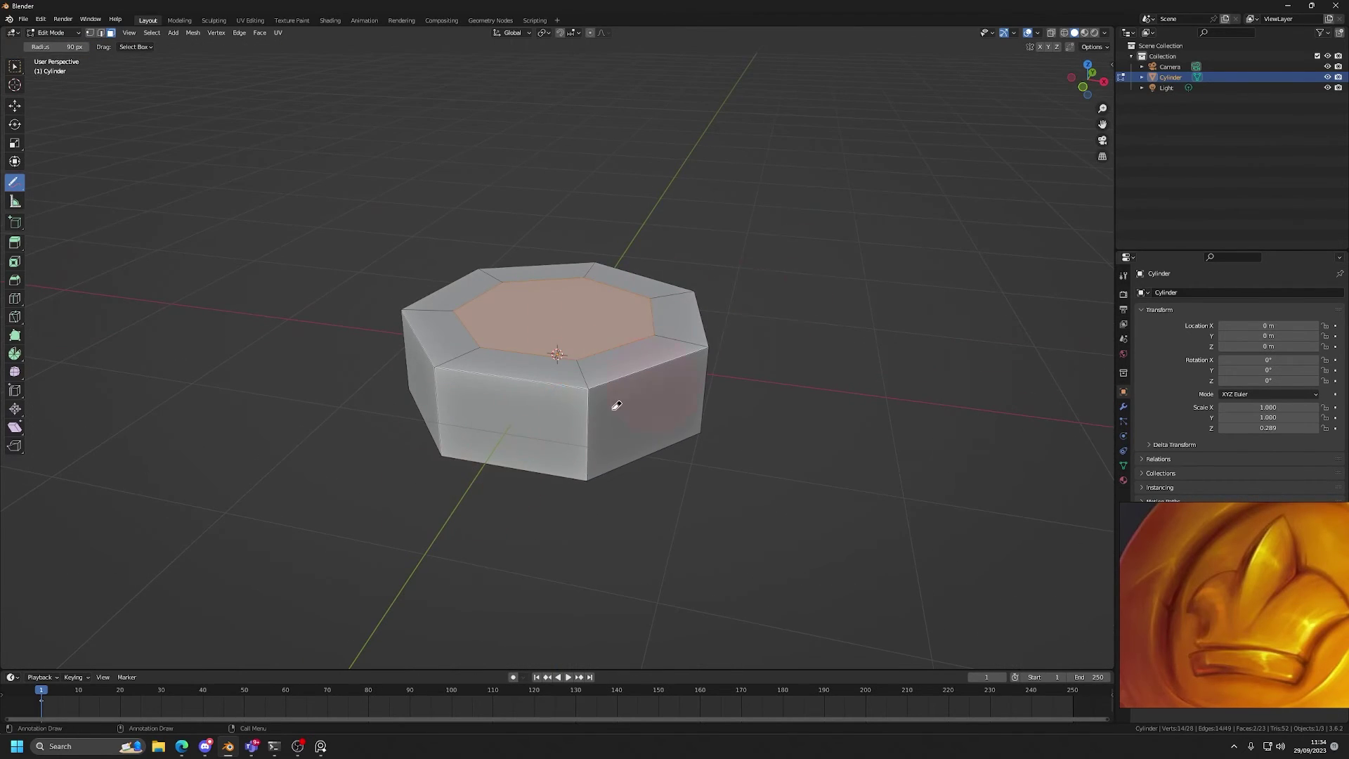
# Switch back to the Move tool for the selected inset faces and view the coin at an angle
pyautogui.hotkey('shift', 'space')
pyautogui.press('g')
pyautogui.scroll(-1, 633, 394)
pyautogui.moveTo(711, 371); pyautogui.dragTo(678, 396, button='middle')
pyautogui.scroll(2, 679, 397)
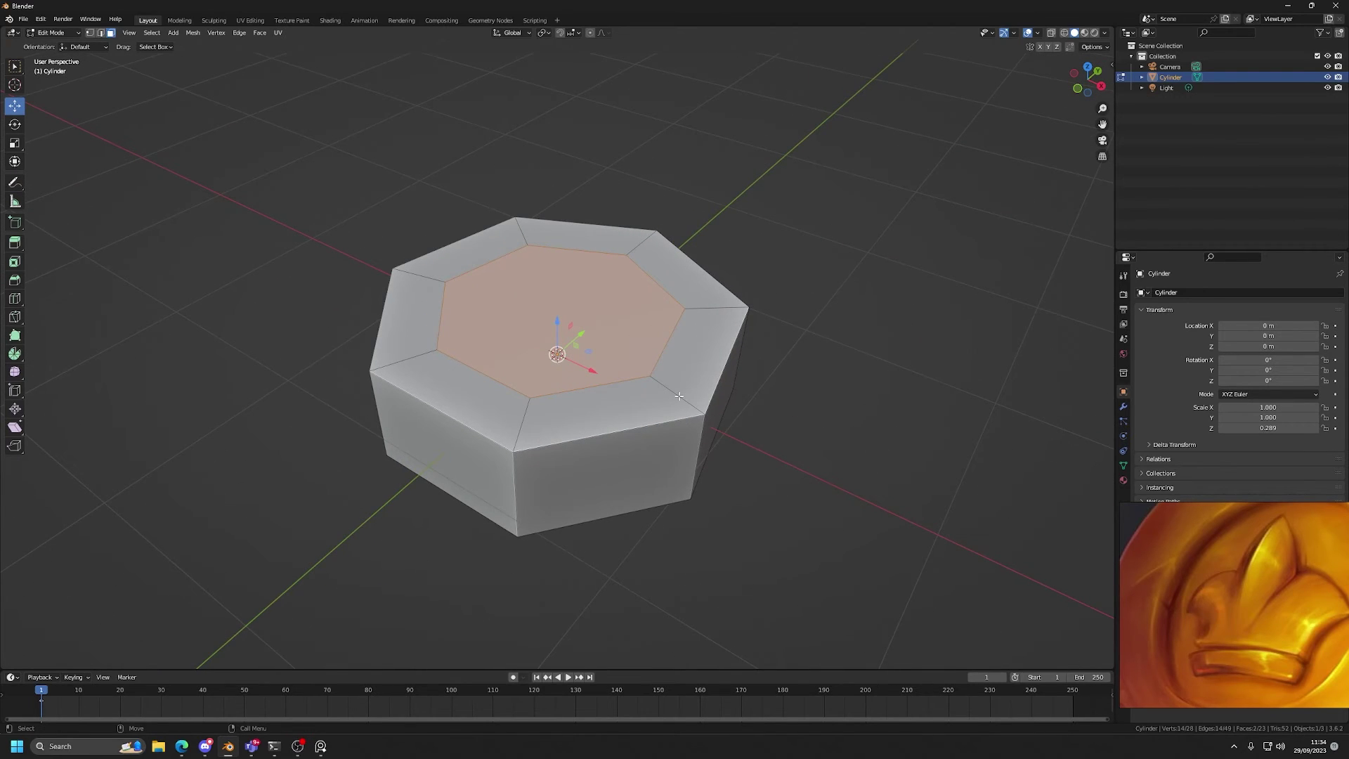
# Try to extrude the two inset faces with Extrude Region, undo it, and return to the Move tool
pyautogui.click(14, 242)
pyautogui.moveTo(557, 324); pyautogui.dragTo(557, 354)
pyautogui.hotkey('ctrl', 'z')
pyautogui.hotkey('shift', 'space')
pyautogui.press('g')
# Try Extrude Along Normals on both inset faces with an offset of about -0.444 m, inspect the recess, and undo it
pyautogui.click(15, 243)
pyautogui.click(15, 244)
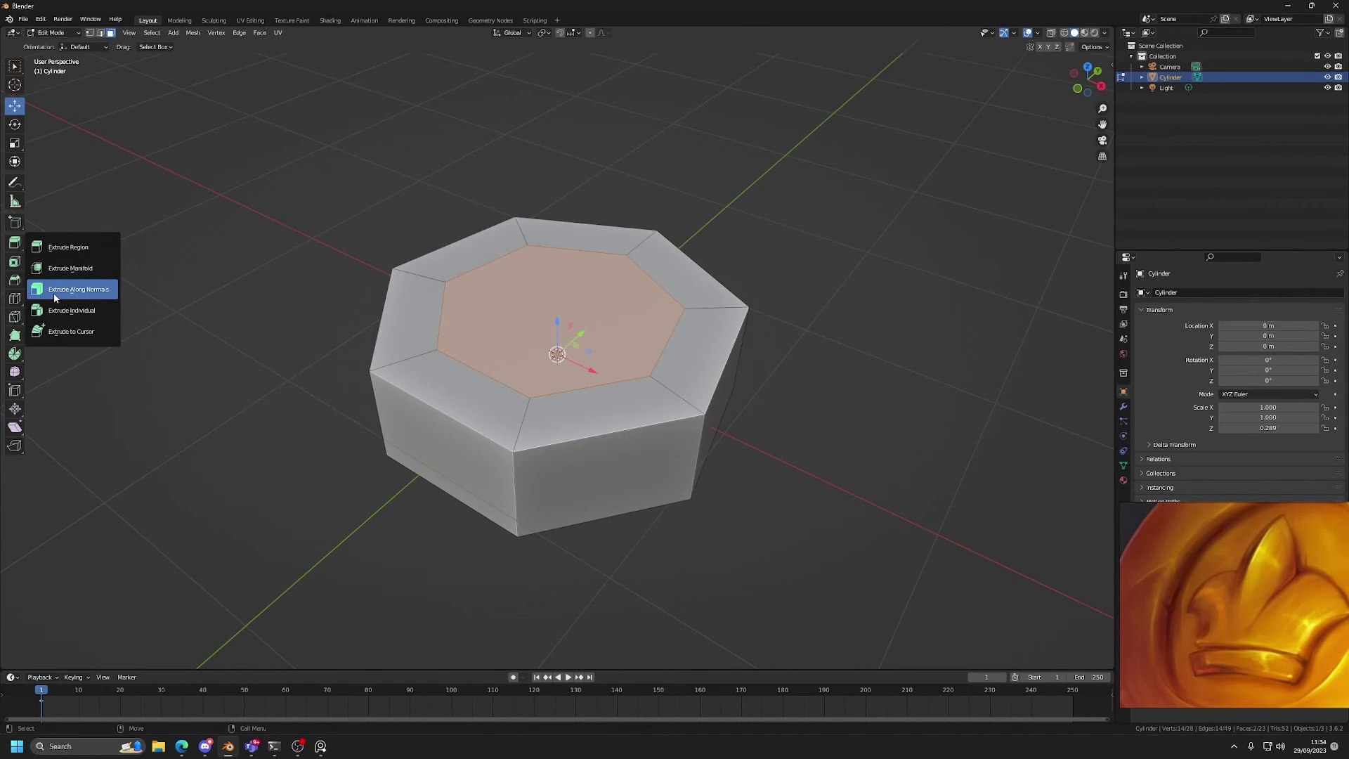
pyautogui.click(74, 290)
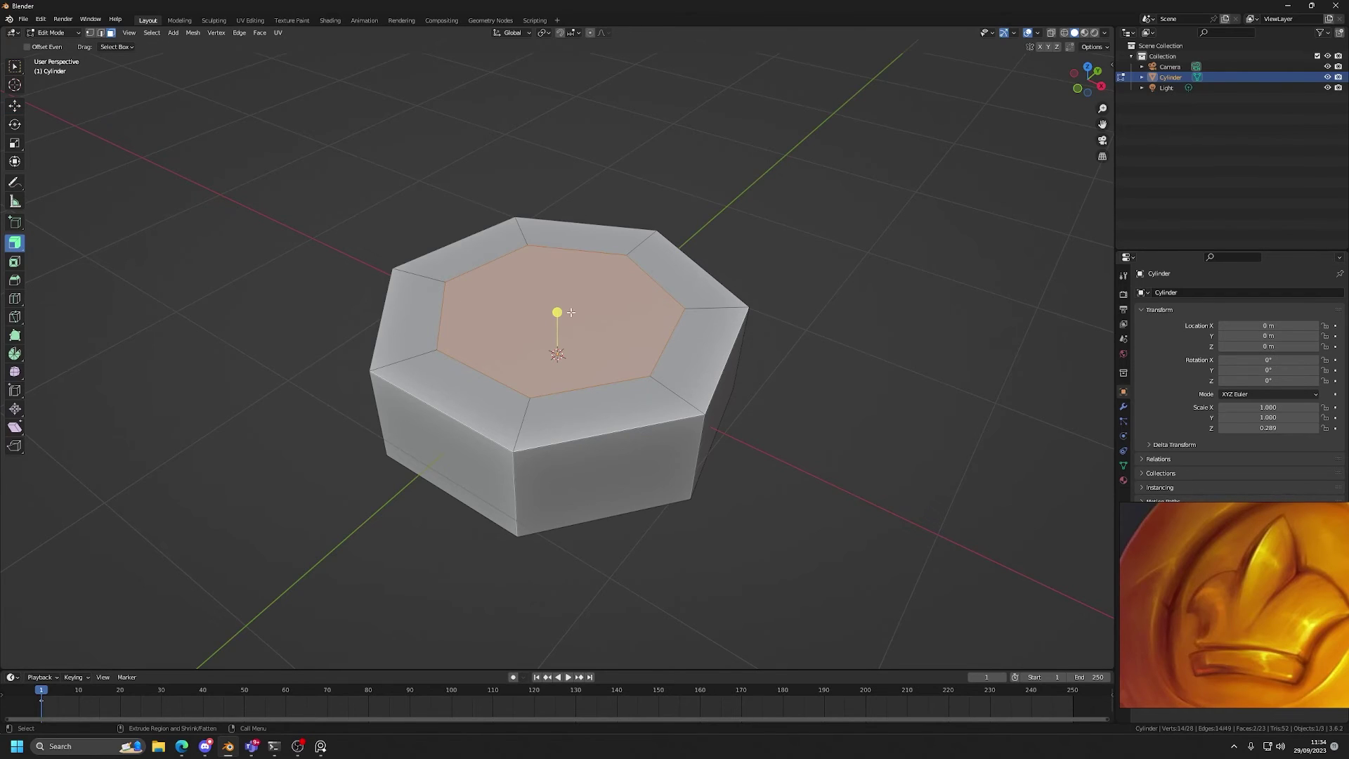
pyautogui.moveTo(559, 312); pyautogui.dragTo(552, 365)
pyautogui.moveTo(605, 375); pyautogui.dragTo(672, 380, button='middle')
pyautogui.moveTo(592, 218); pyautogui.dragTo(587, 395, button='middle')
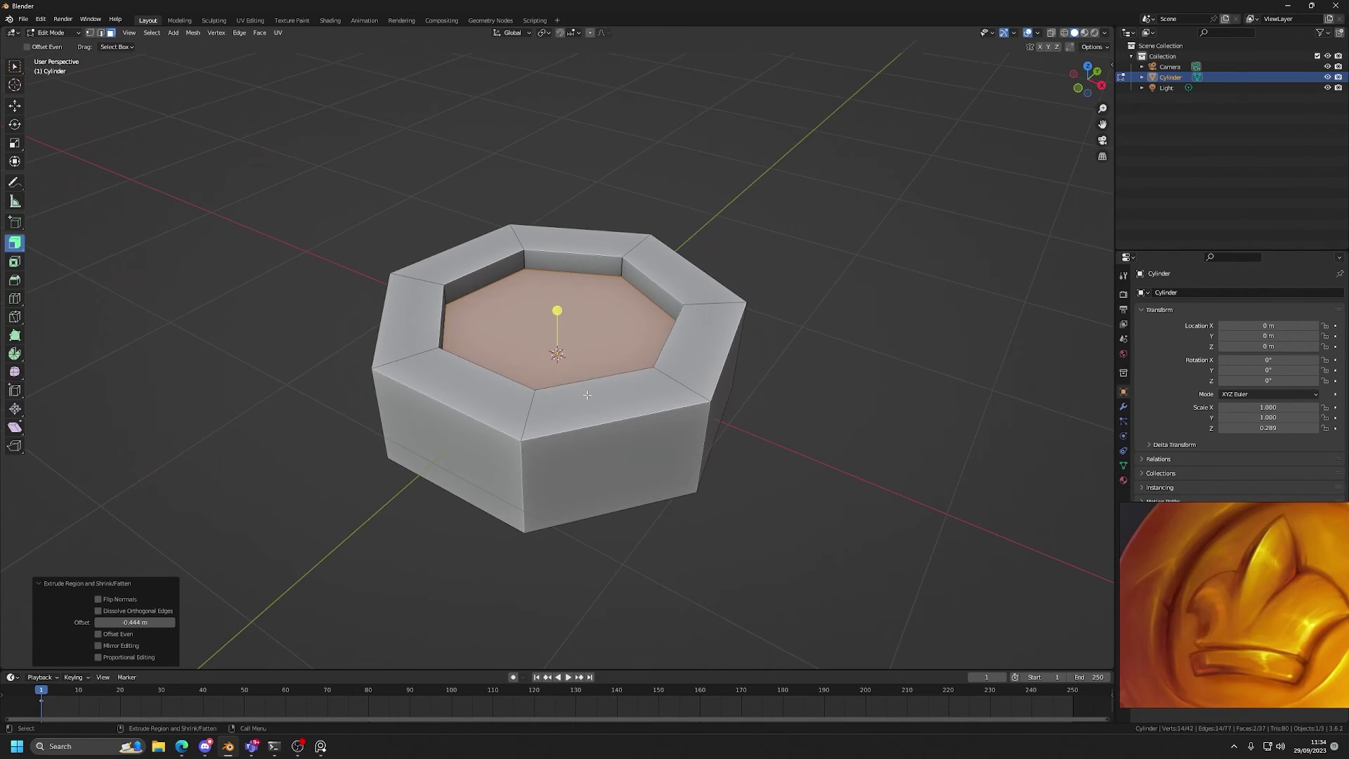
pyautogui.hotkey('ctrl', 'z')
pyautogui.hotkey('ctrl', 'z')
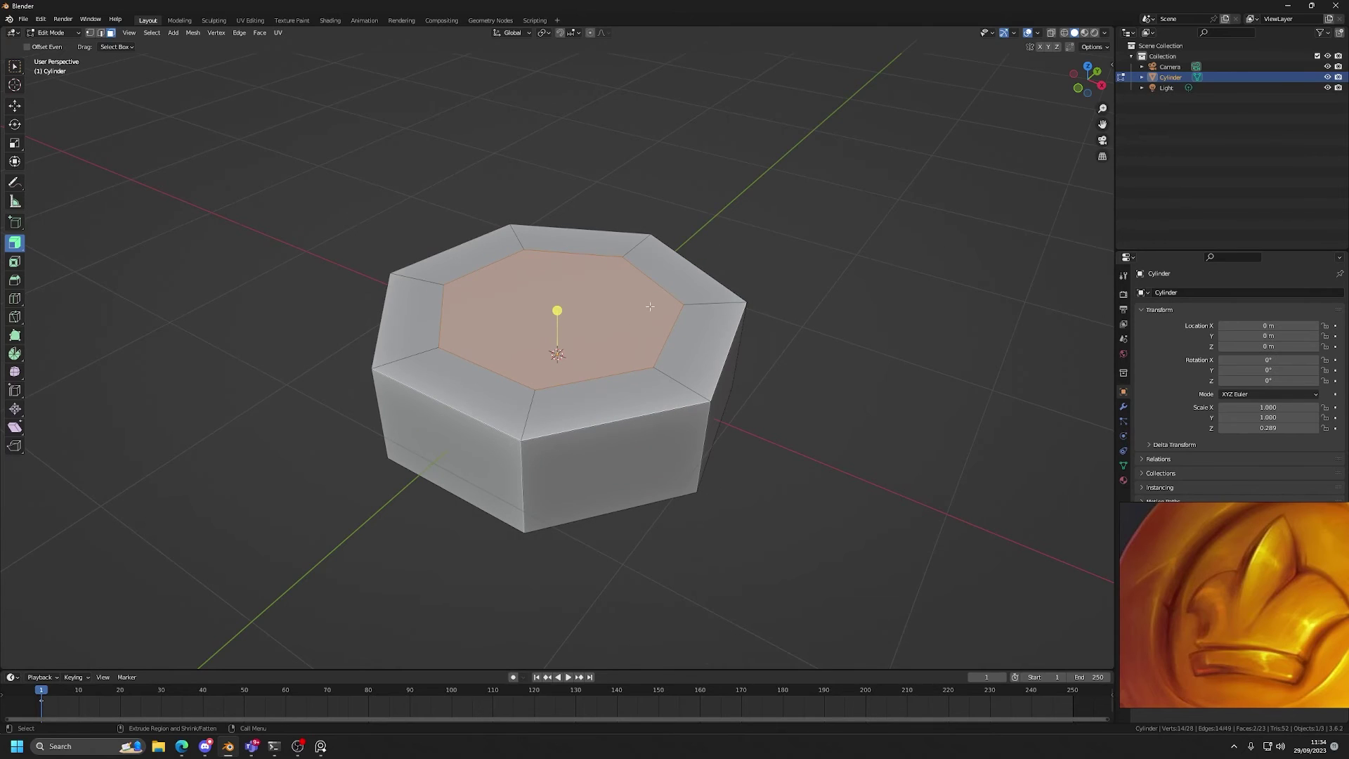
# Select the ring of seven rim faces around the top of the coin
pyautogui.scroll(2, 650, 307)
pyautogui.click(733, 316)
pyautogui.click(697, 247)
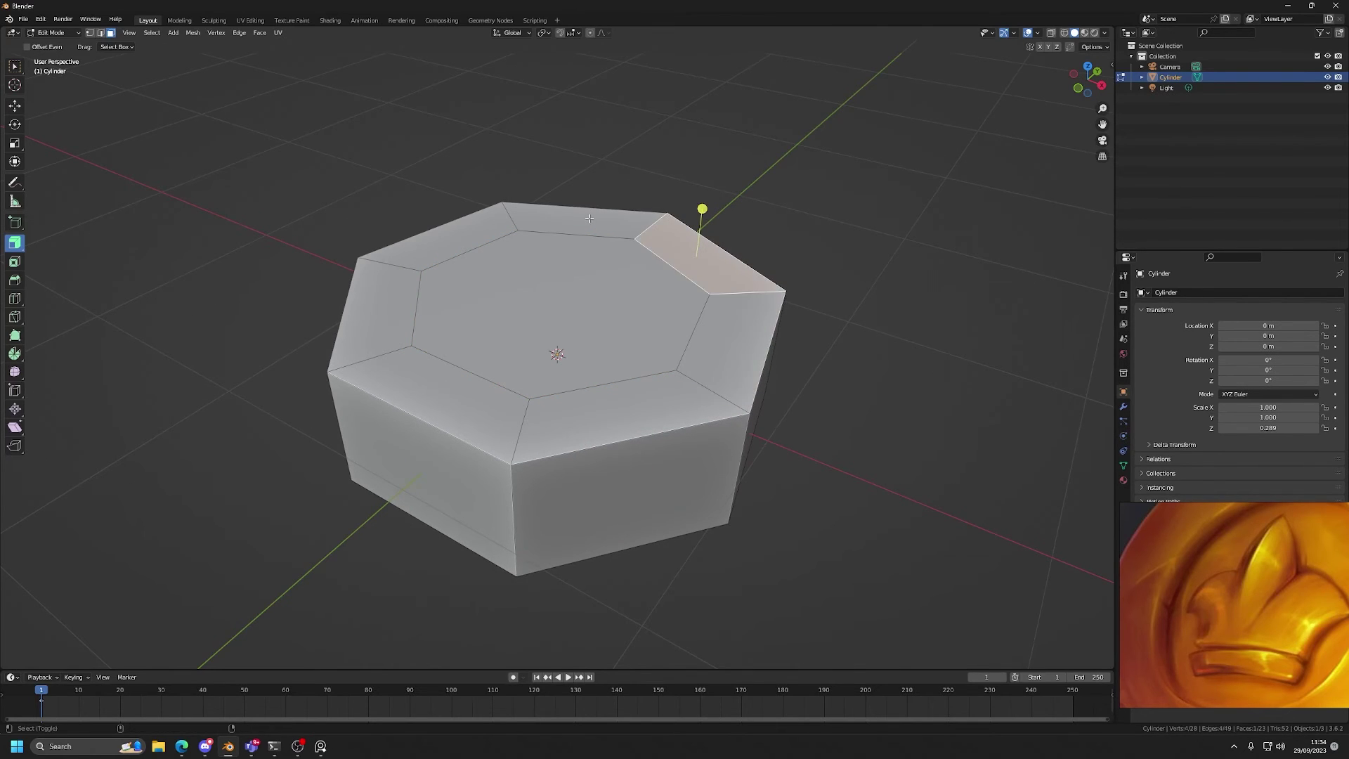
pyautogui.keyDown('shift'); pyautogui.click(586, 220); pyautogui.keyUp('shift')
pyautogui.keyDown('shift'); pyautogui.click(481, 226); pyautogui.keyUp('shift')
pyautogui.keyDown('shift'); pyautogui.click(391, 286); pyautogui.keyUp('shift')
pyautogui.keyDown('shift'); pyautogui.click(420, 386); pyautogui.keyUp('shift')
pyautogui.keyDown('shift'); pyautogui.click(631, 415); pyautogui.keyUp('shift')
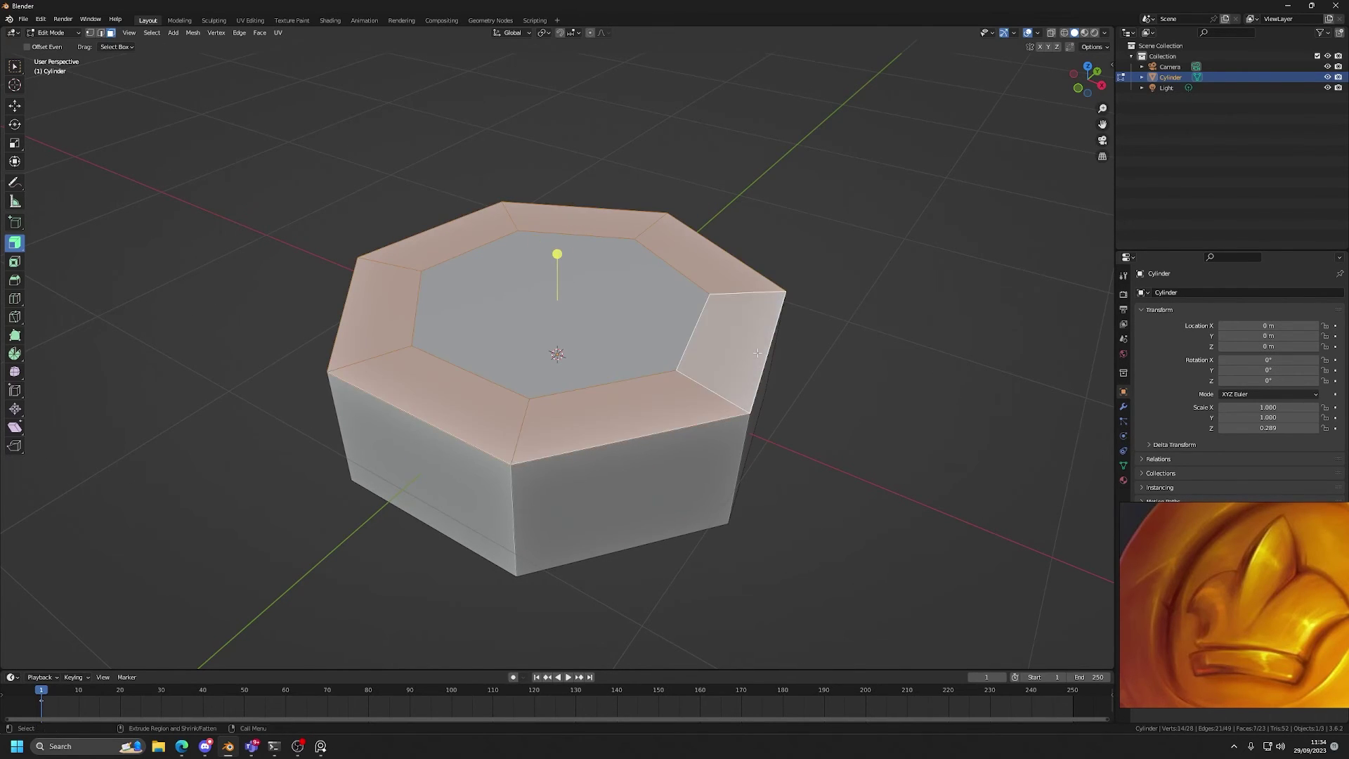
# Turn on the display of face normals in the viewport overlays and deselect the rim faces
pyautogui.press('Tab')
pyautogui.click(1038, 33)
pyautogui.press('Tab')
pyautogui.click(1040, 32)
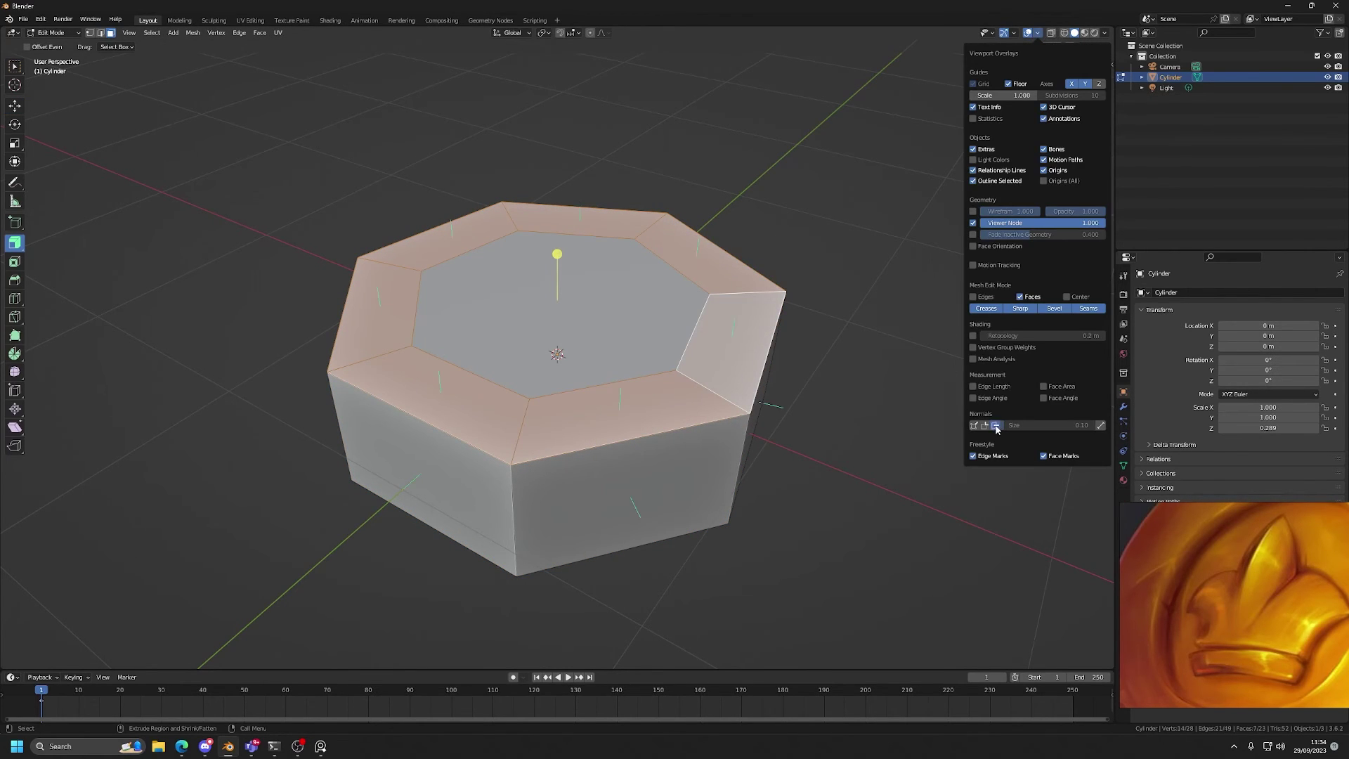
pyautogui.click(838, 404)
# Sketch short annotation strokes on the coin's top to trace the direction of its face normals
pyautogui.moveTo(837, 404)
pyautogui.mouseDown(button='middle')
pyautogui.moveTo(842, 361)
pyautogui.moveTo(697, 385)
pyautogui.mouseUp(button='middle')
pyautogui.scroll(1, 698, 386)
pyautogui.press('d')
pyautogui.press('d')
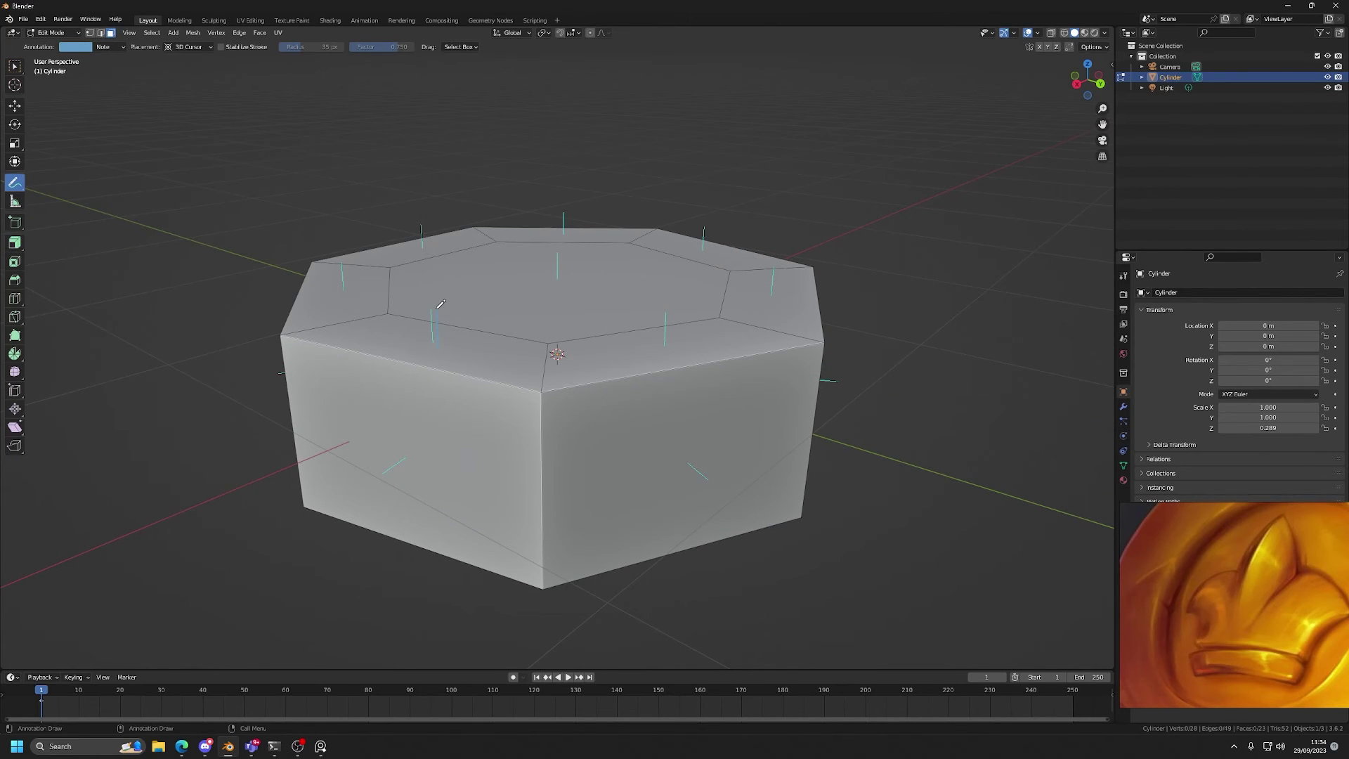
pyautogui.press('d')
pyautogui.press('d')
pyautogui.press('d')
pyautogui.moveTo(474, 312)
pyautogui.mouseDown()
pyautogui.moveTo(461, 310)
pyautogui.moveTo(650, 398)
pyautogui.moveTo(680, 383)
pyautogui.mouseUp()
pyautogui.press('w')
# Sketch an annotation stroke outward from one side face along its normal, and erase all the annotation strokes
pyautogui.scroll(-2, 485, 320)
pyautogui.click(699, 393)
pyautogui.moveTo(699, 392); pyautogui.dragTo(711, 394, button='middle')
pyautogui.hotkey('shift', 'space')
pyautogui.press('d')
pyautogui.moveTo(705, 403); pyautogui.dragTo(769, 448)
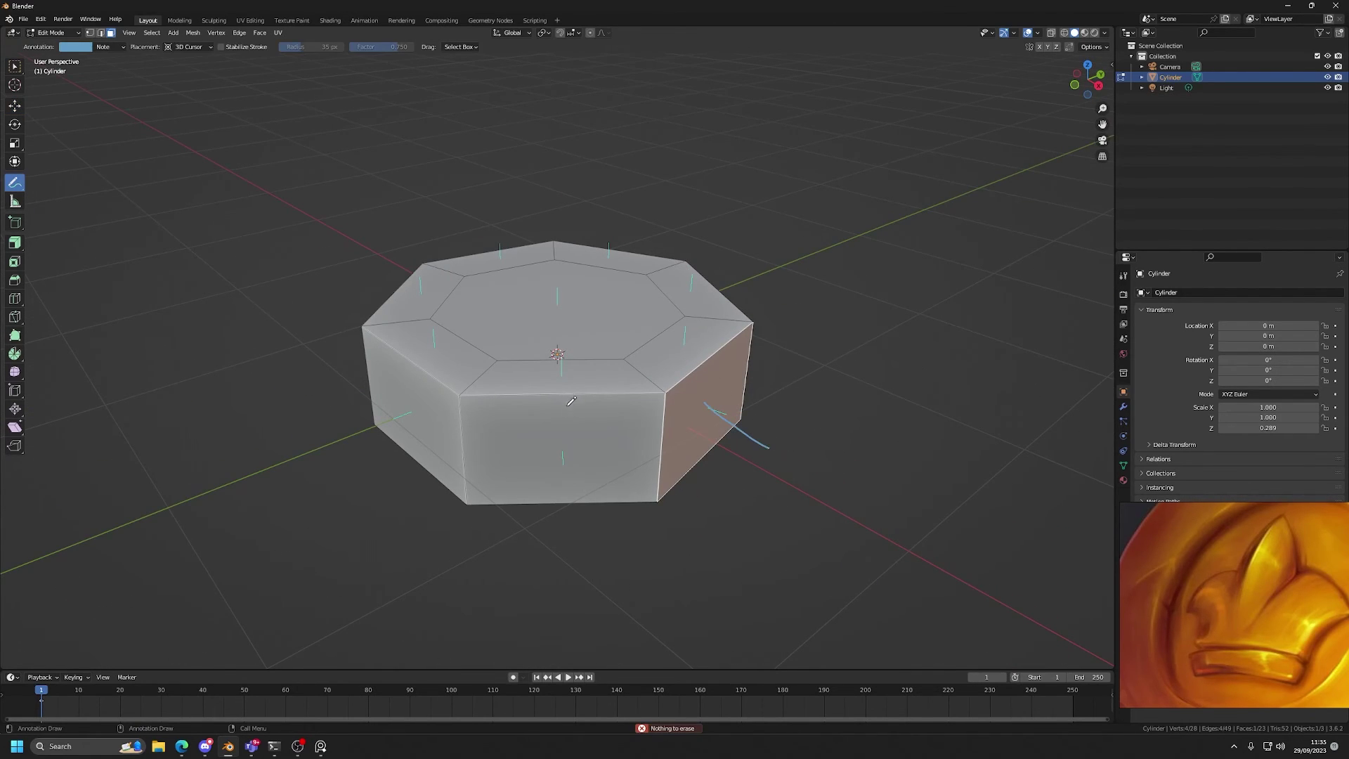
pyautogui.moveTo(566, 298); pyautogui.dragTo(708, 406, button='middle')
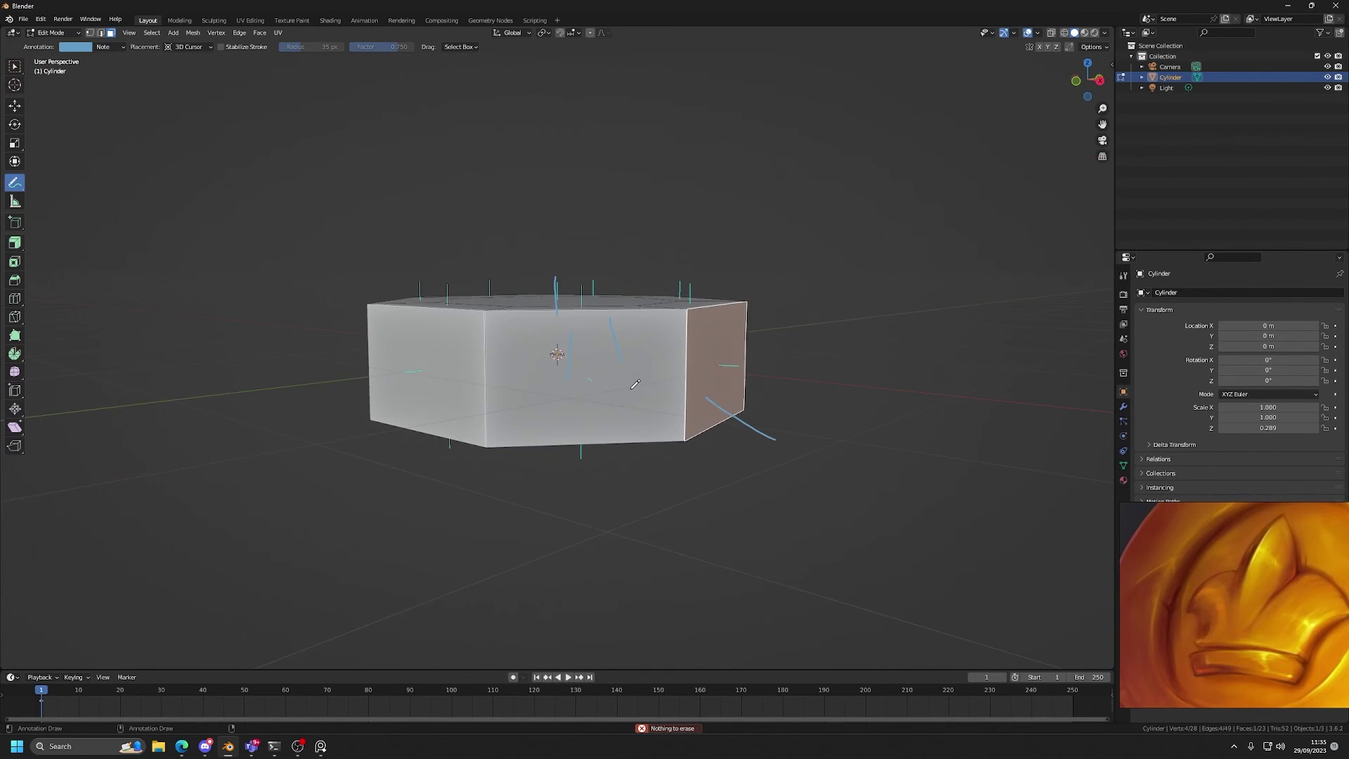
pyautogui.moveTo(709, 406)
pyautogui.keyDown('ctrl'); pyautogui.mouseDown()
pyautogui.moveTo(639, 353)
pyautogui.moveTo(529, 406)
pyautogui.mouseUp(); pyautogui.keyUp('ctrl')
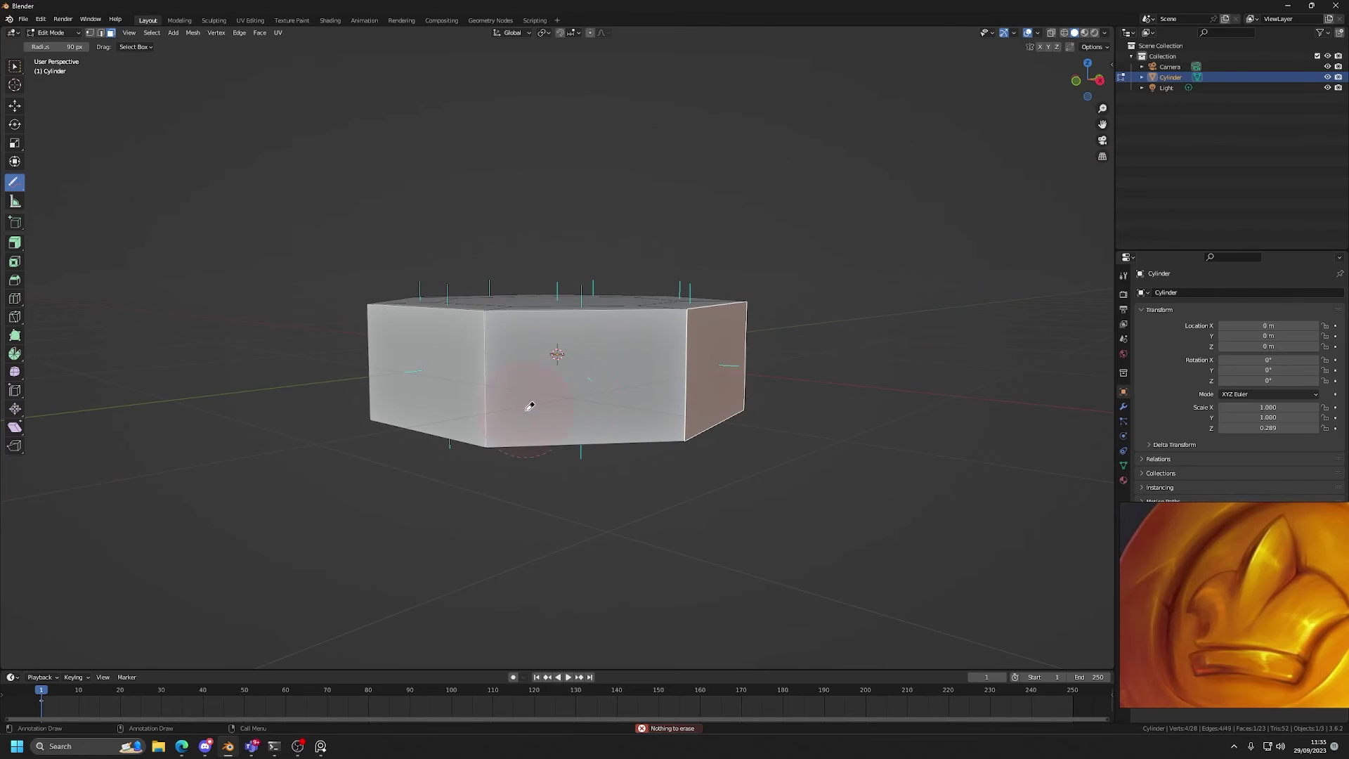
# Select the inset faces on both the top and the underside of the coin
pyautogui.moveTo(872, 349); pyautogui.dragTo(696, 379, button='middle')
pyautogui.hotkey('shift', 'space')
pyautogui.press('g')
pyautogui.click(557, 328)
pyautogui.moveTo(583, 492); pyautogui.dragTo(593, 360, button='middle')
pyautogui.keyDown('shift'); pyautogui.click(593, 360); pyautogui.keyUp('shift')
pyautogui.keyDown('alt'); pyautogui.moveTo(619, 302); pyautogui.dragTo(696, 406); pyautogui.keyUp('alt')
# Extrude both inset faces along their normals with an offset of -0.45 m, and return to the Move tool
pyautogui.hotkey('ctrl', 'e')
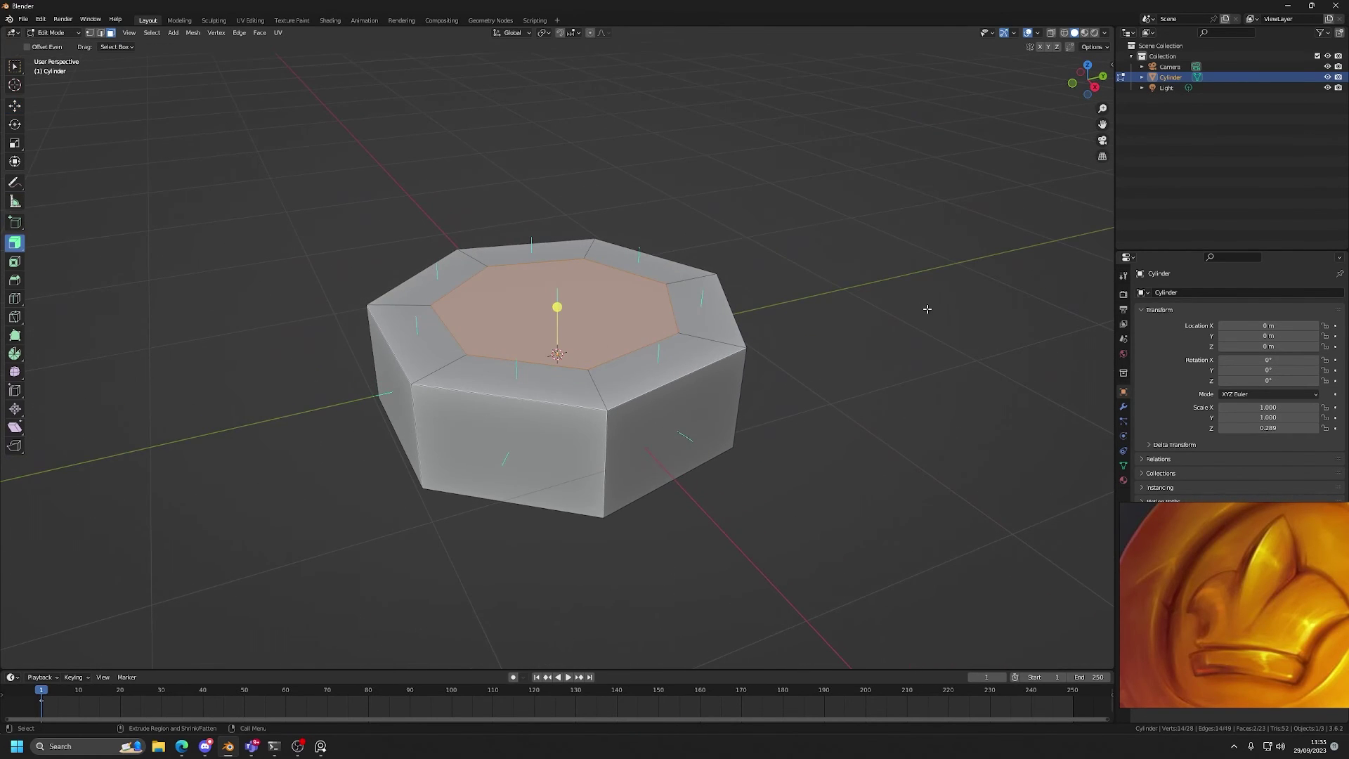
pyautogui.moveTo(927, 307); pyautogui.dragTo(919, 312, button='middle')
pyautogui.moveTo(918, 311); pyautogui.dragTo(800, 350)
pyautogui.moveTo(753, 301); pyautogui.dragTo(806, 315, button='middle')
pyautogui.scroll(2, 794, 302)
pyautogui.hotkey('shift', 'space')
pyautogui.press('g')
# Switch to PureRef and bring the reference of stacked gold skull coins into close view
pyautogui.scroll(-4, 801, 320)
pyautogui.scroll(-3, 1203, 576)
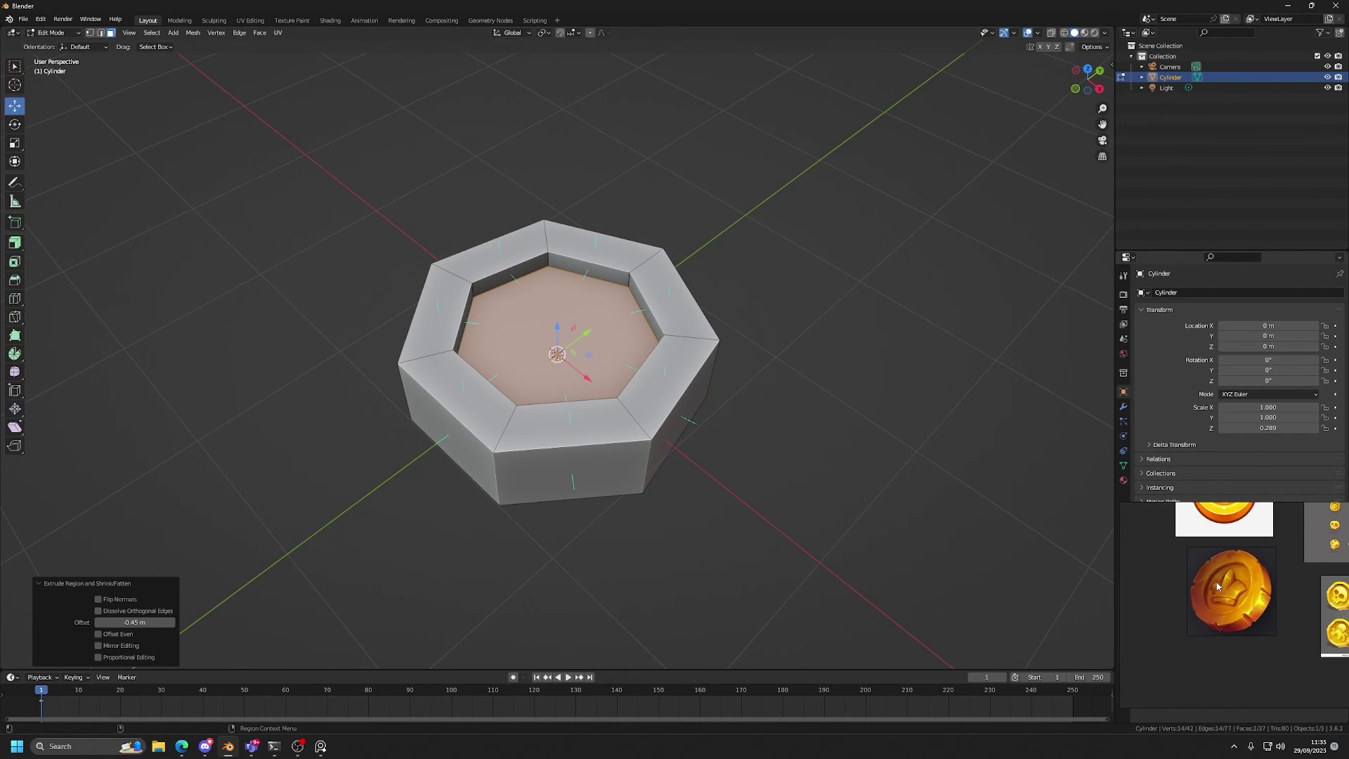
pyautogui.scroll(-1, 1216, 586)
pyautogui.moveTo(1259, 551); pyautogui.dragTo(1185, 617, button='middle')
pyautogui.scroll(6, 1257, 548)
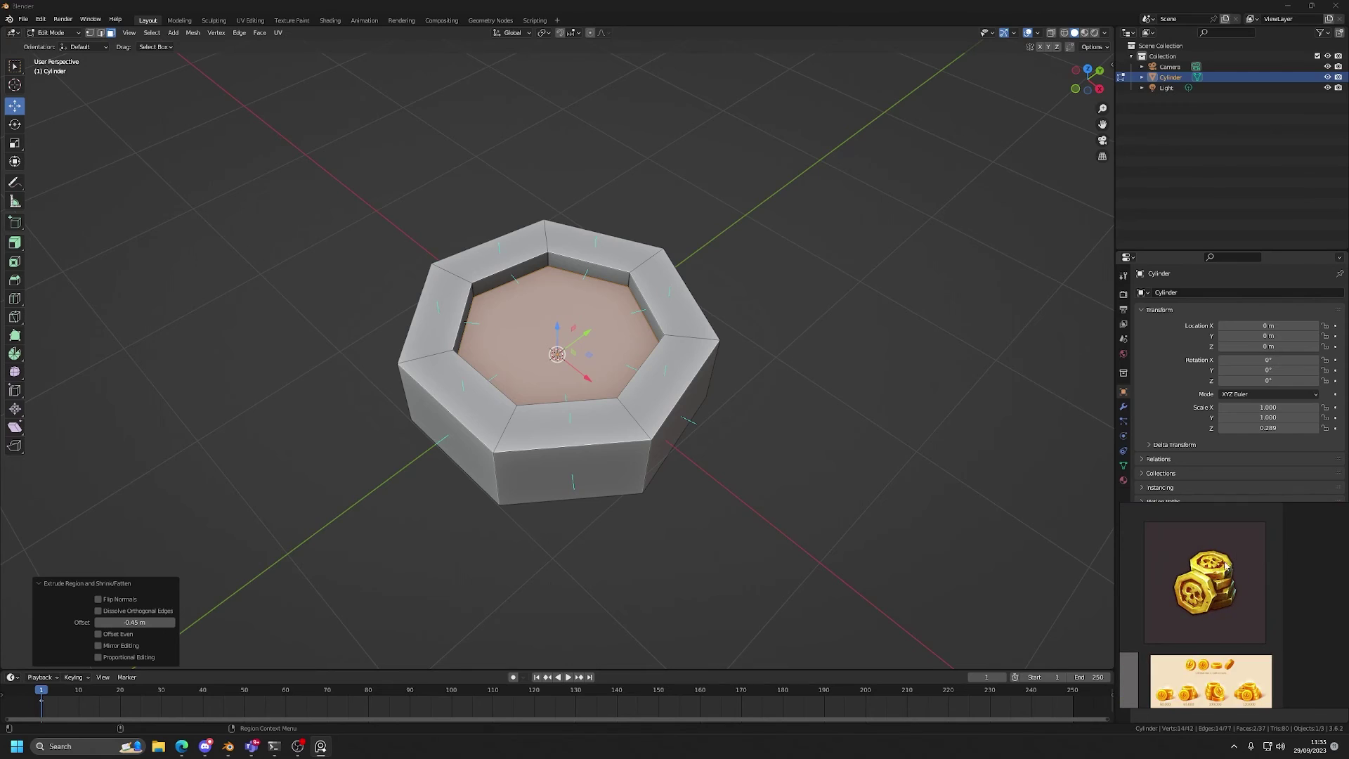
pyautogui.moveTo(1250, 560); pyautogui.dragTo(1270, 538, button='middle')
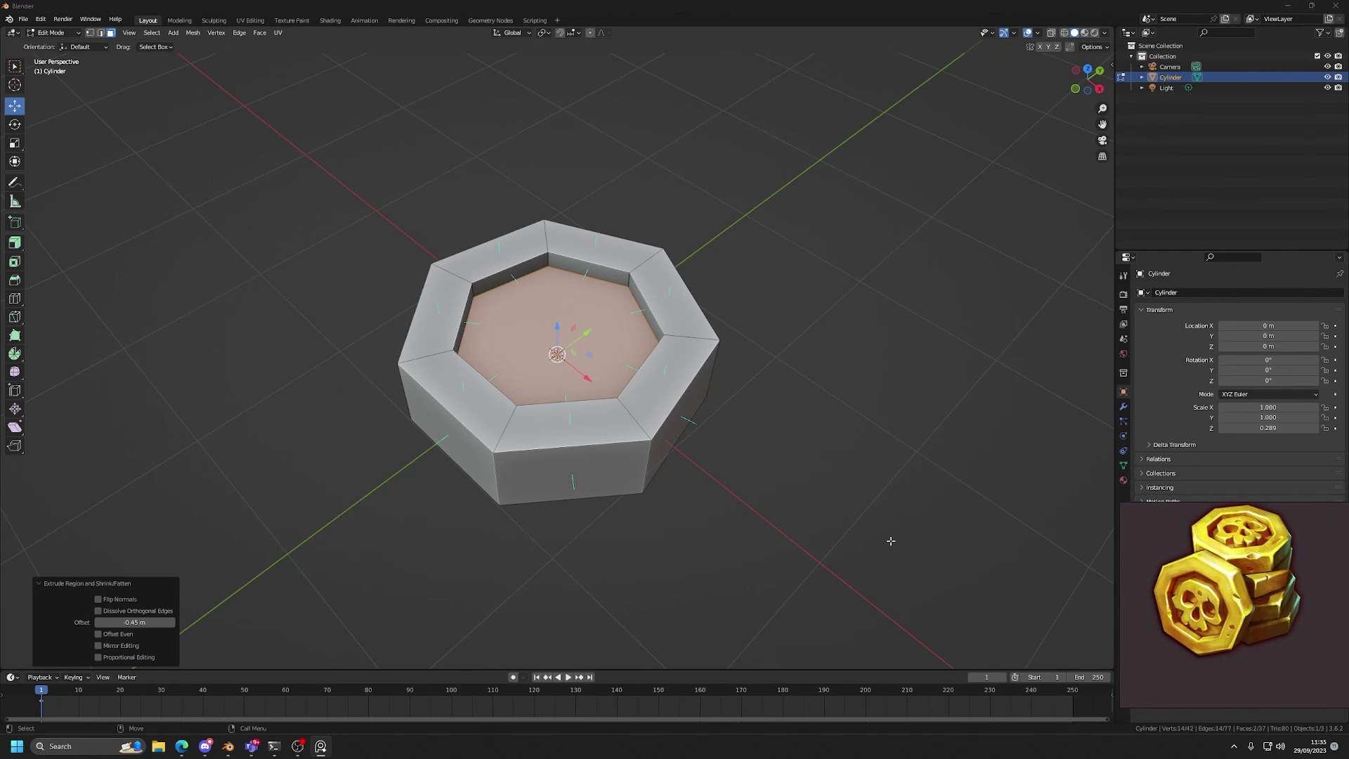